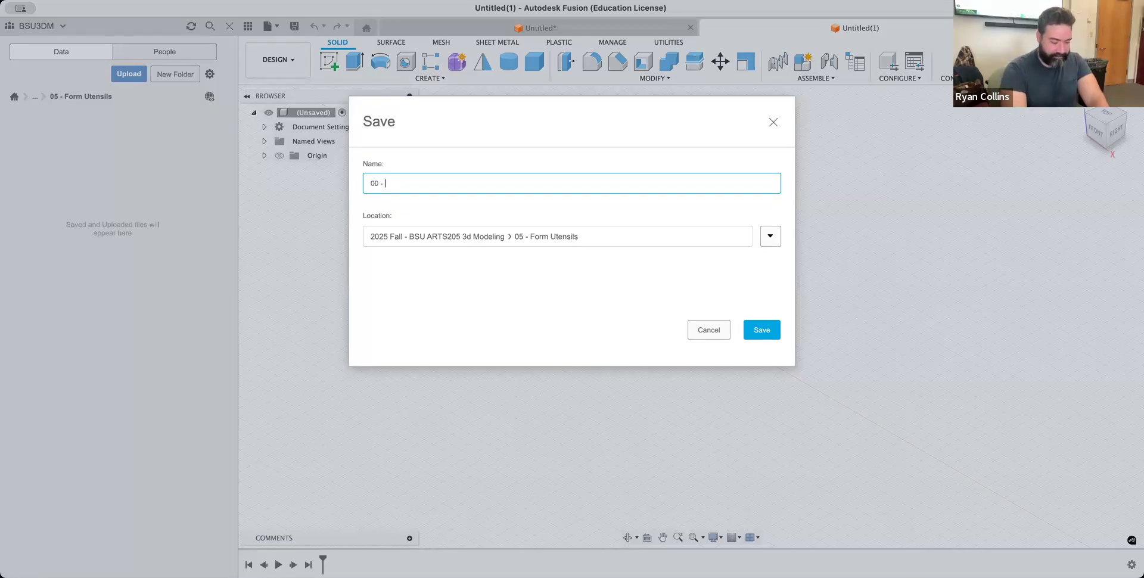
# Step: Save the design as "00 - Example SPOON" in the 05 - Form Utensils folder
pyautogui.write('Examp')
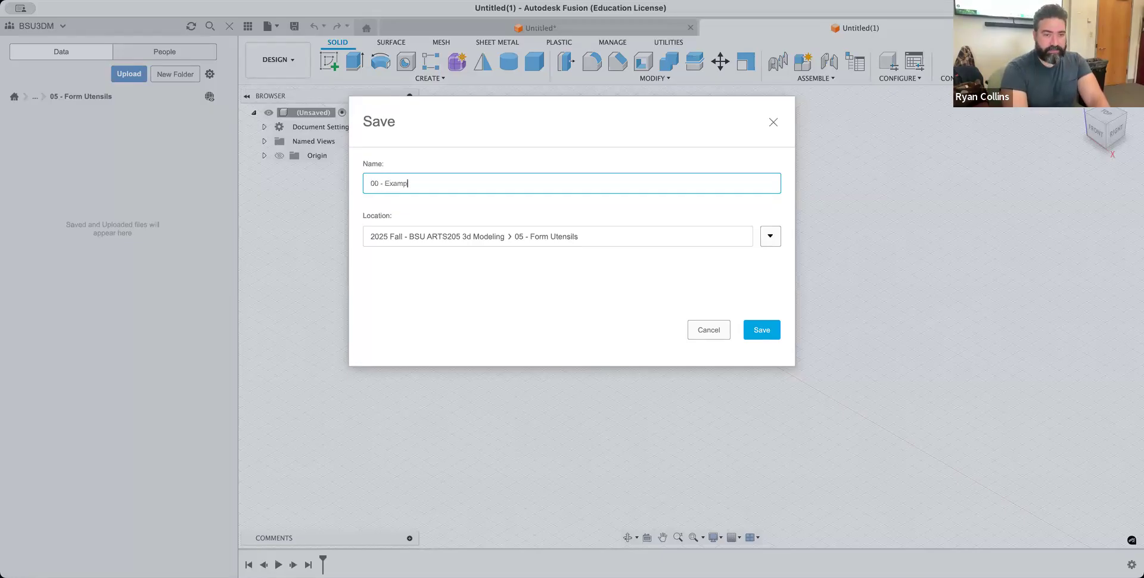
pyautogui.write('le SPOON')
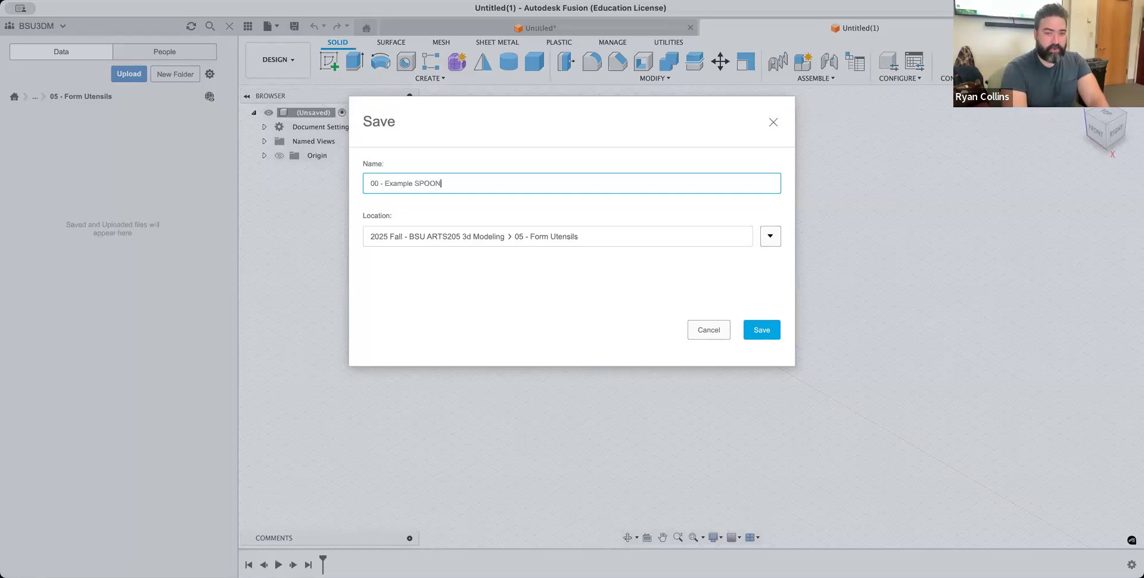
pyautogui.press('Return')
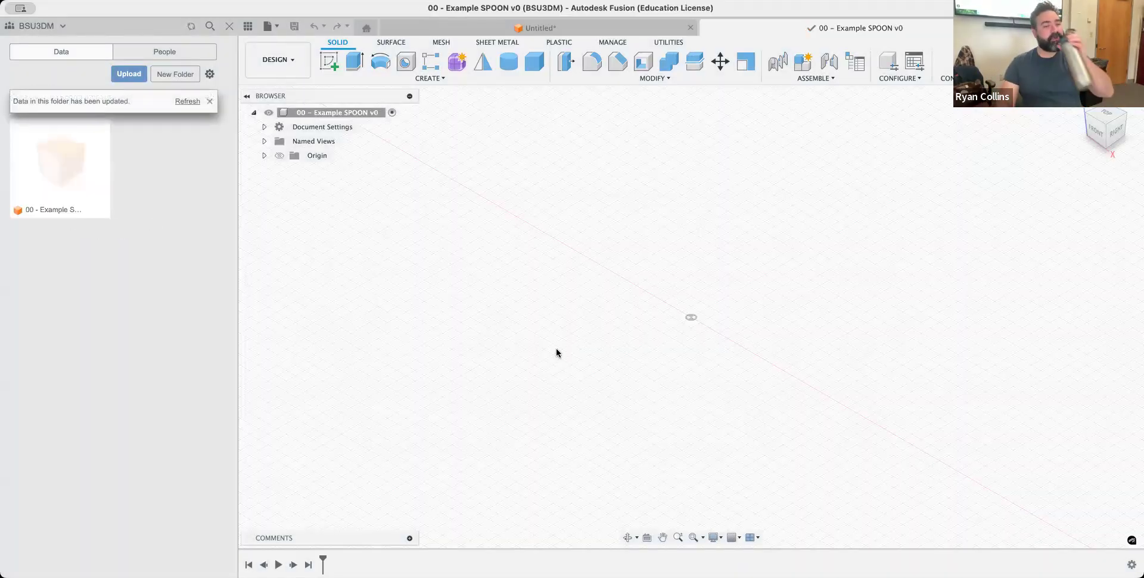
# Step: Refresh the 05 - Form Utensils folder to update its list of saved files
pyautogui.click(188, 102)
pyautogui.click(189, 100)
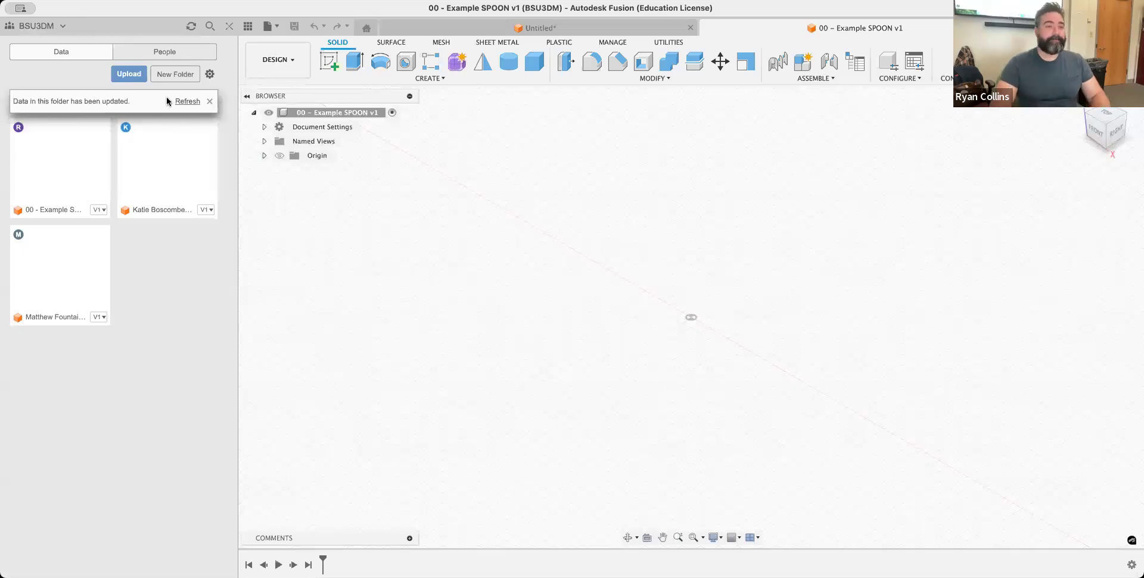
pyautogui.click(187, 102)
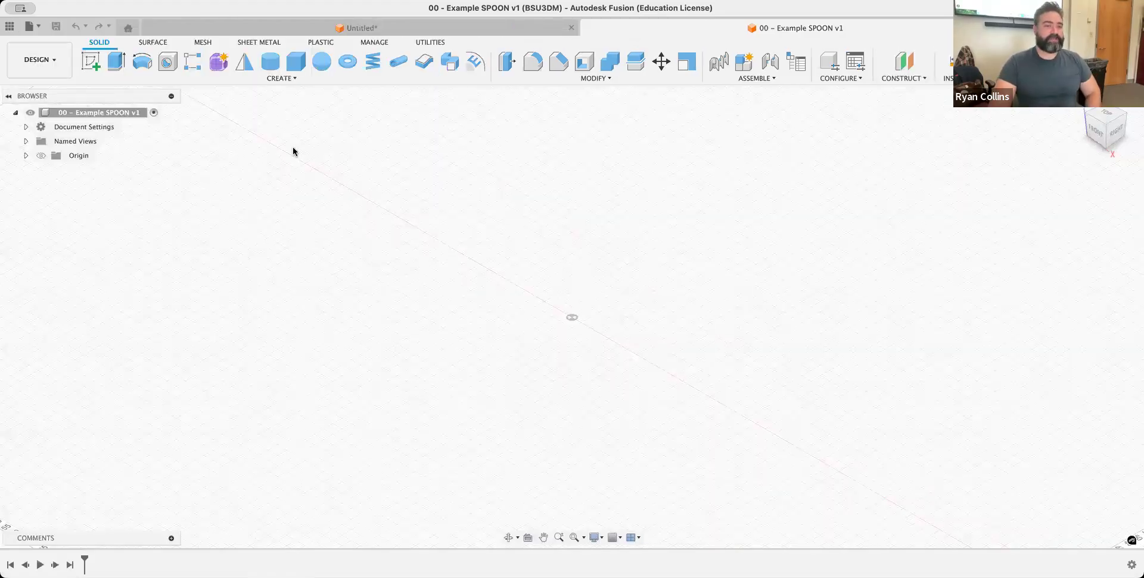
# Step: Start a form and place a T-Spline sphere with a 40 mm diameter on the horizontal plane, centred at the origin
pyautogui.click(212, 67)
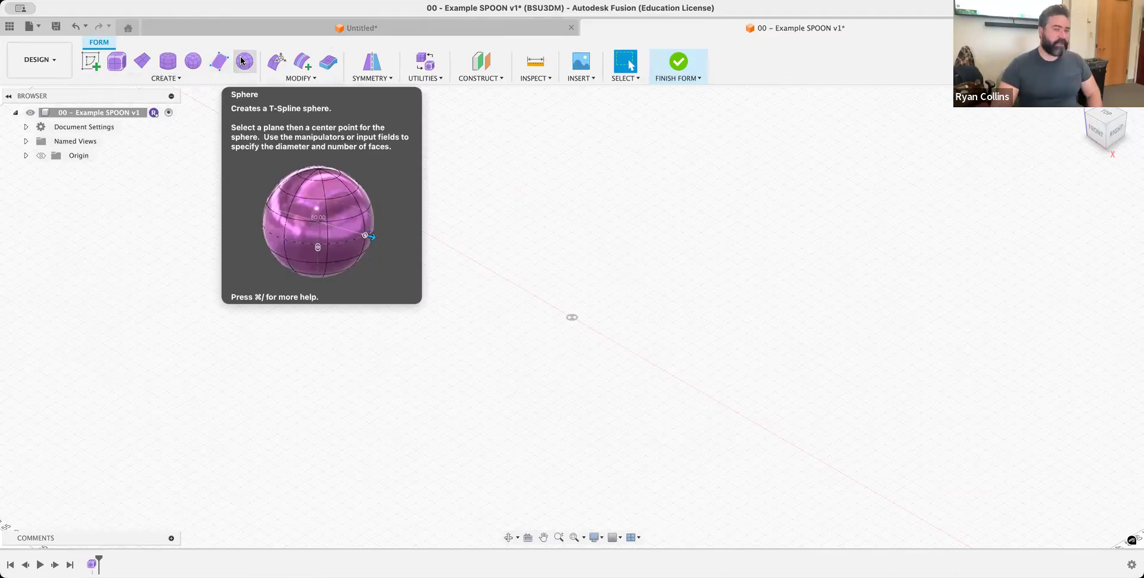
pyautogui.click(166, 78)
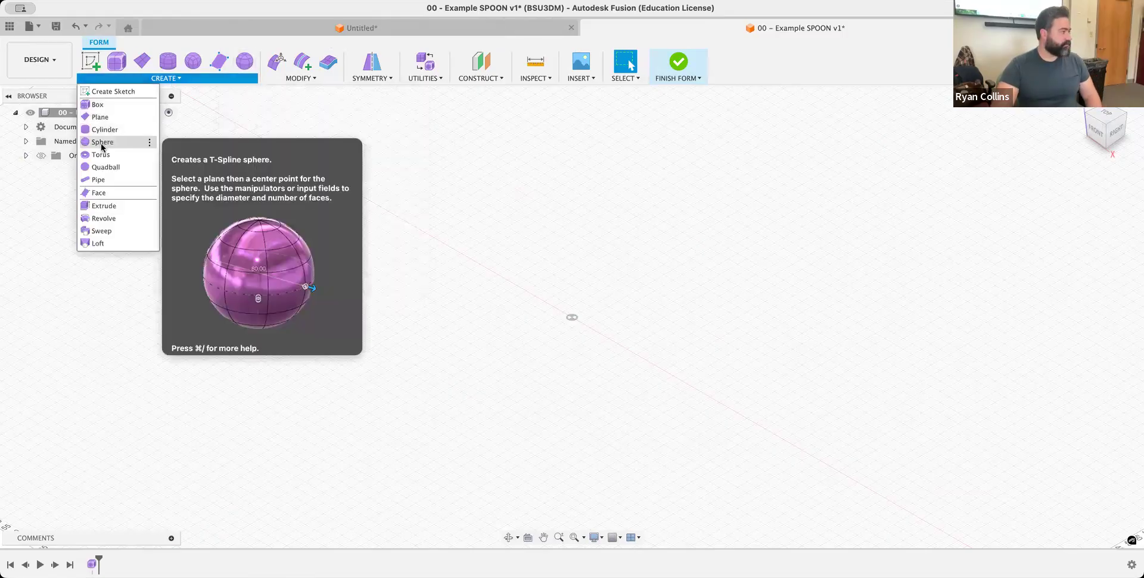
pyautogui.click(102, 146)
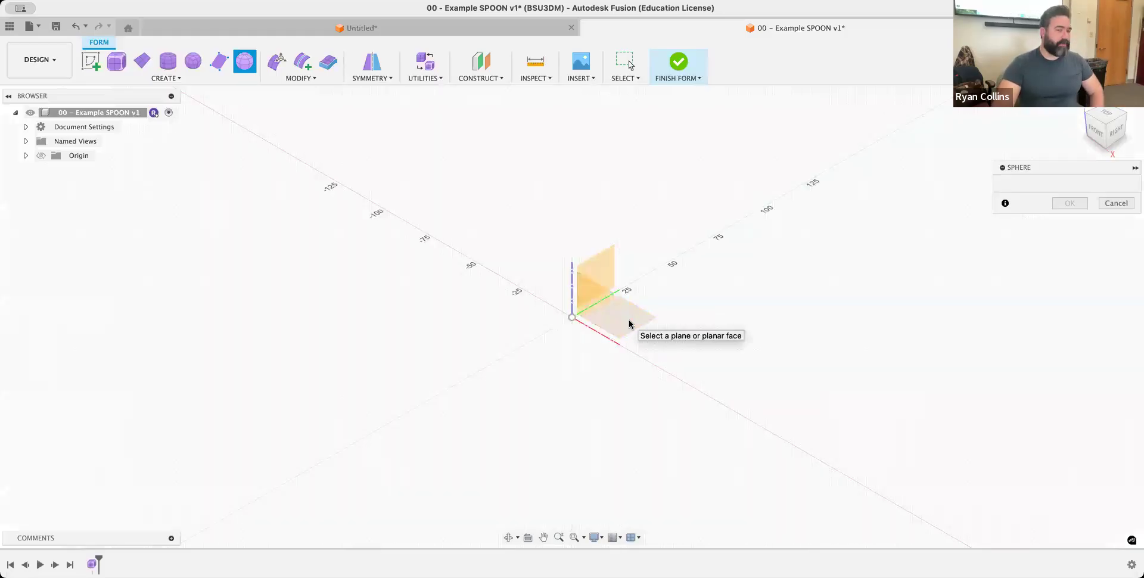
pyautogui.click(630, 321)
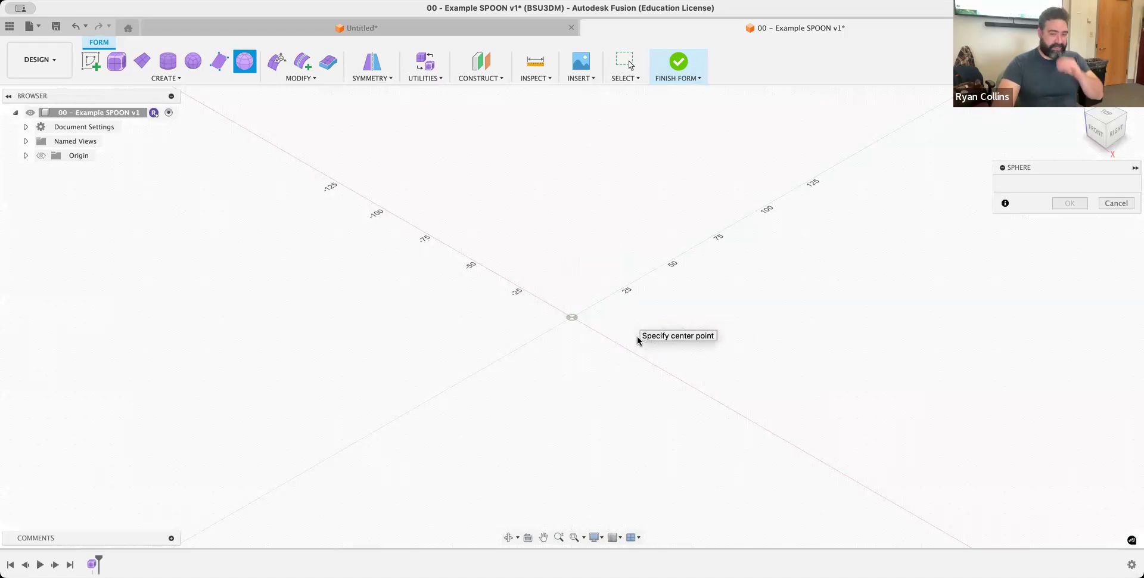
pyautogui.click(570, 317)
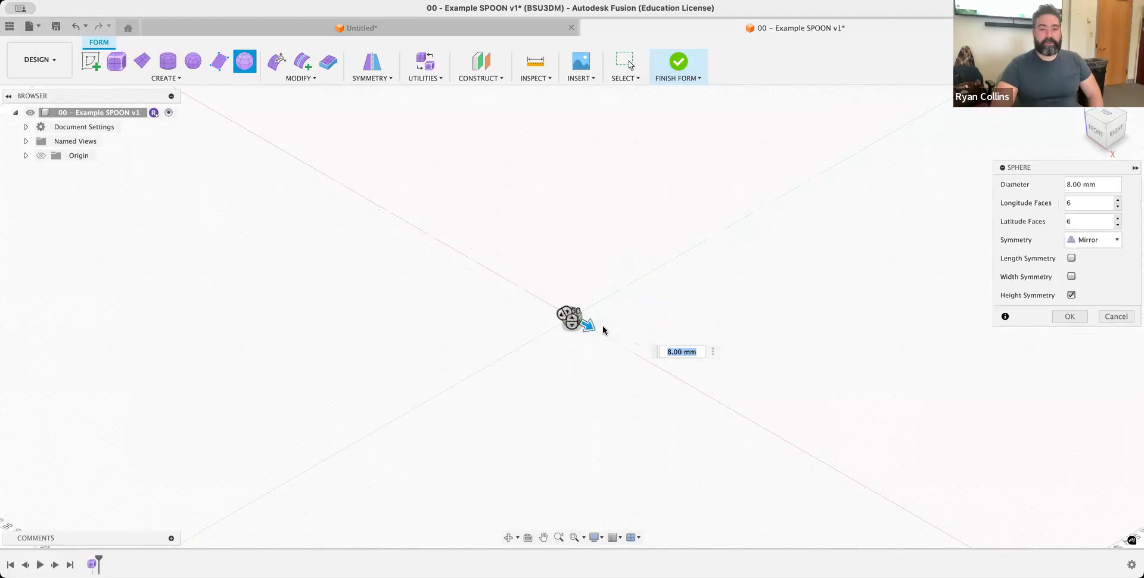
pyautogui.moveTo(591, 328); pyautogui.dragTo(618, 350)
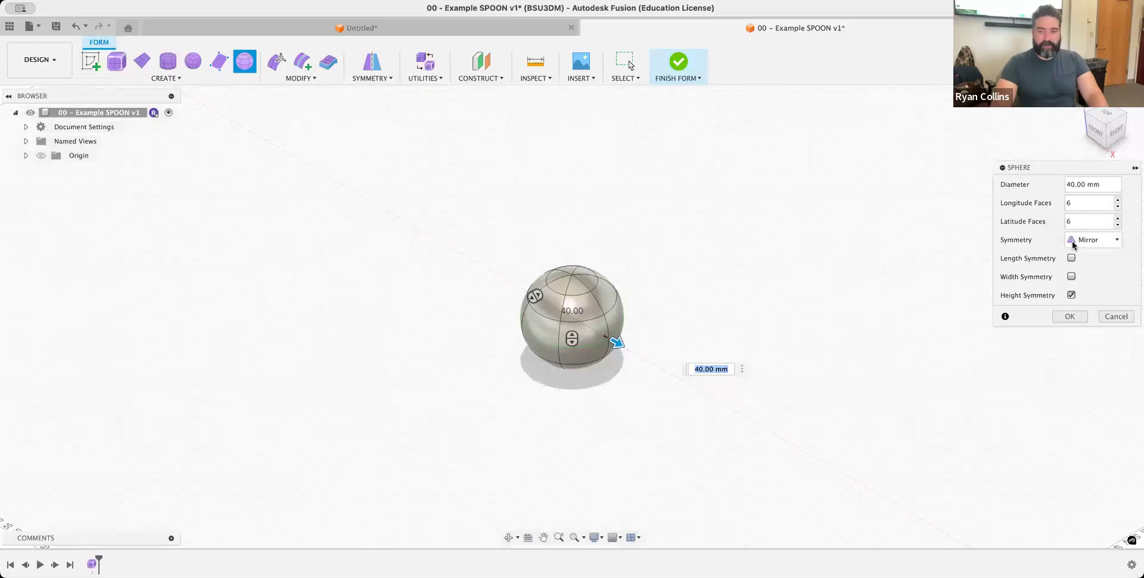
# Step: Try the sphere with 3 longitude faces and view its shape from above
pyautogui.click(1118, 206)
pyautogui.click(1117, 207)
pyautogui.click(1118, 206)
pyautogui.keyDown('shift'); pyautogui.moveTo(713, 266); pyautogui.dragTo(695, 297, button='middle'); pyautogui.keyUp('shift')
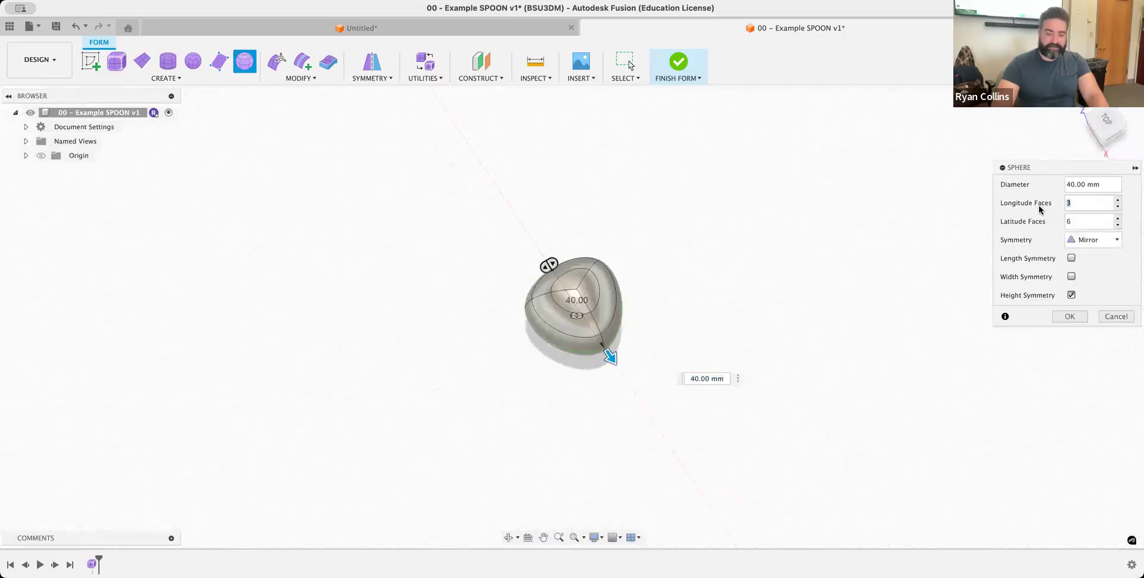
# Step: Set the sphere's longitude faces to 6 and create it with height symmetry kept on
pyautogui.press('BackSpace')
pyautogui.write('6')
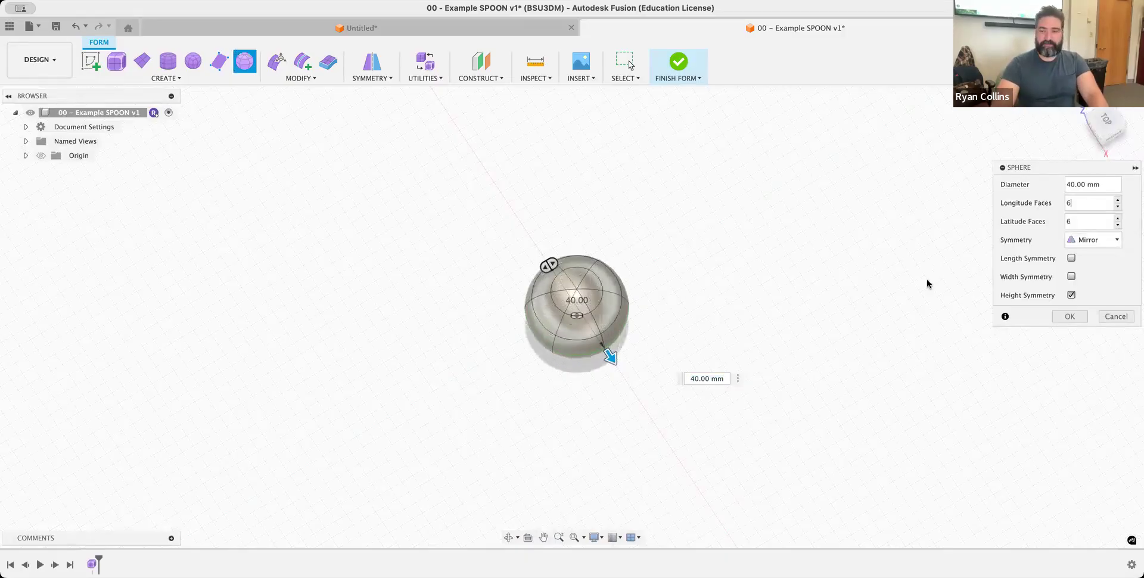
pyautogui.keyDown('shift'); pyautogui.moveTo(904, 325); pyautogui.dragTo(903, 274, button='middle'); pyautogui.keyUp('shift')
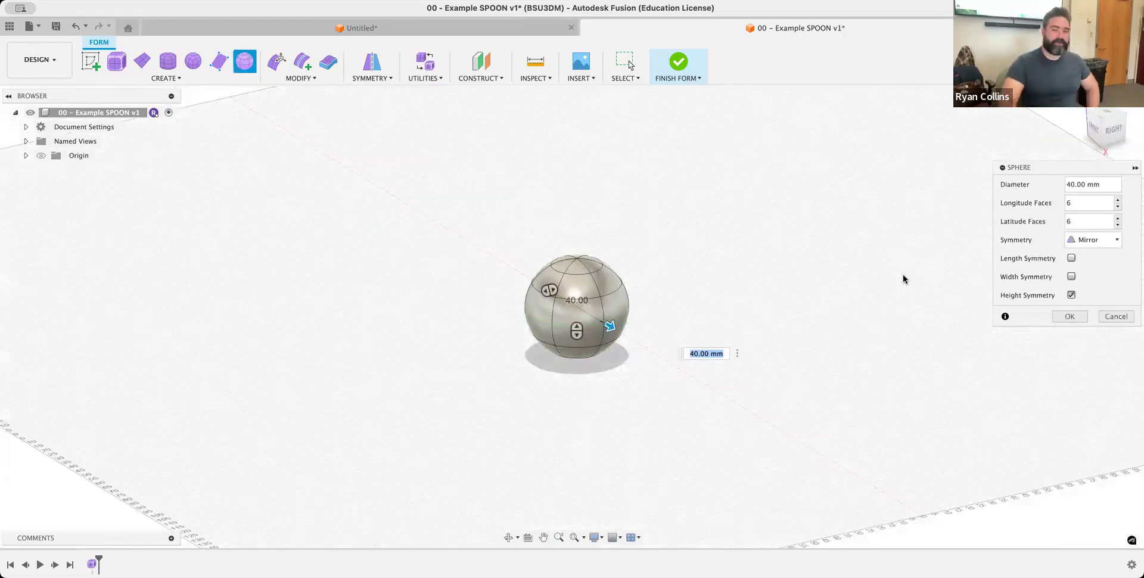
pyautogui.click(1080, 318)
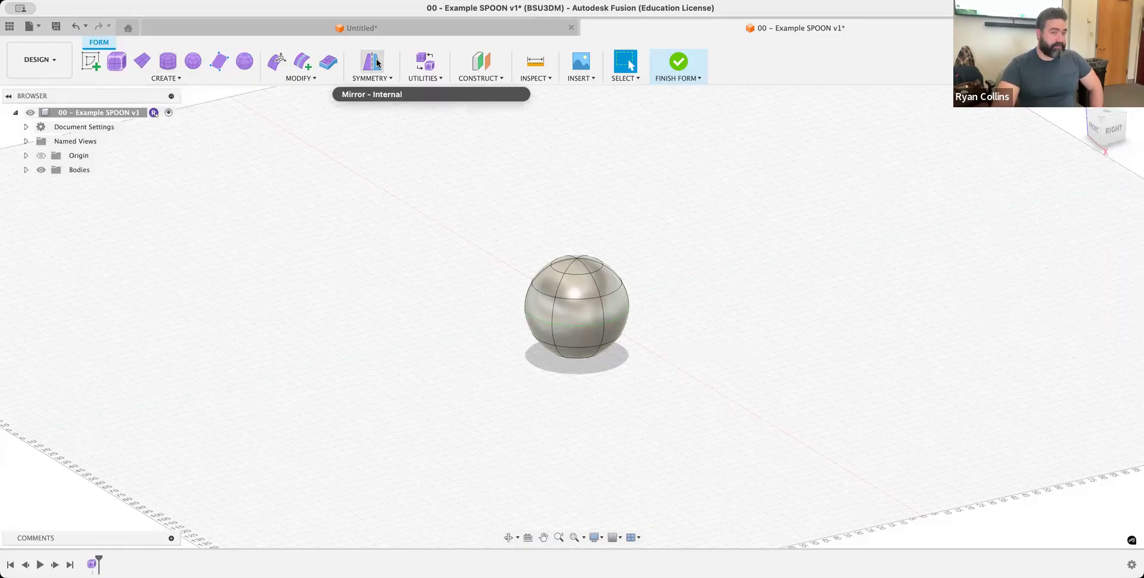
# Step: Add an internal mirror symmetry to the sphere using the two adjacent right-side faces just above its equator
pyautogui.click(375, 78)
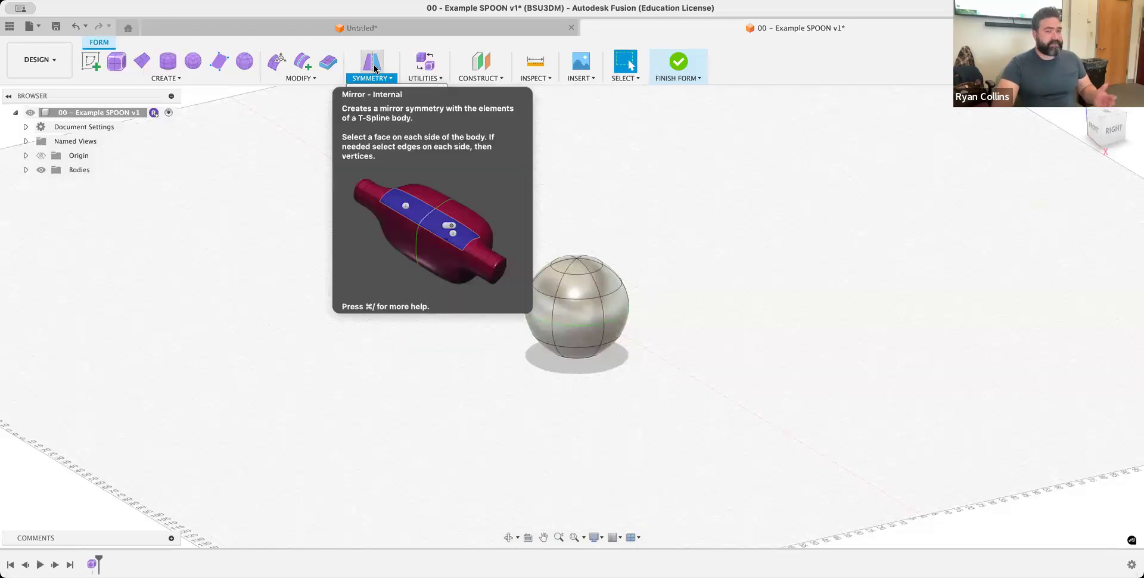
pyautogui.click(374, 67)
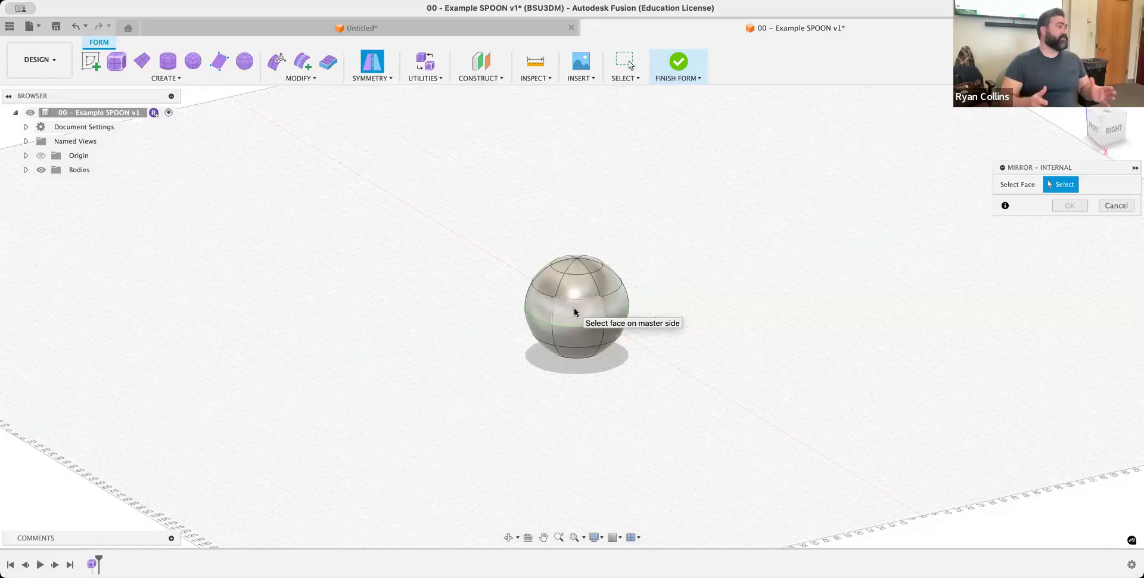
pyautogui.click(1094, 128)
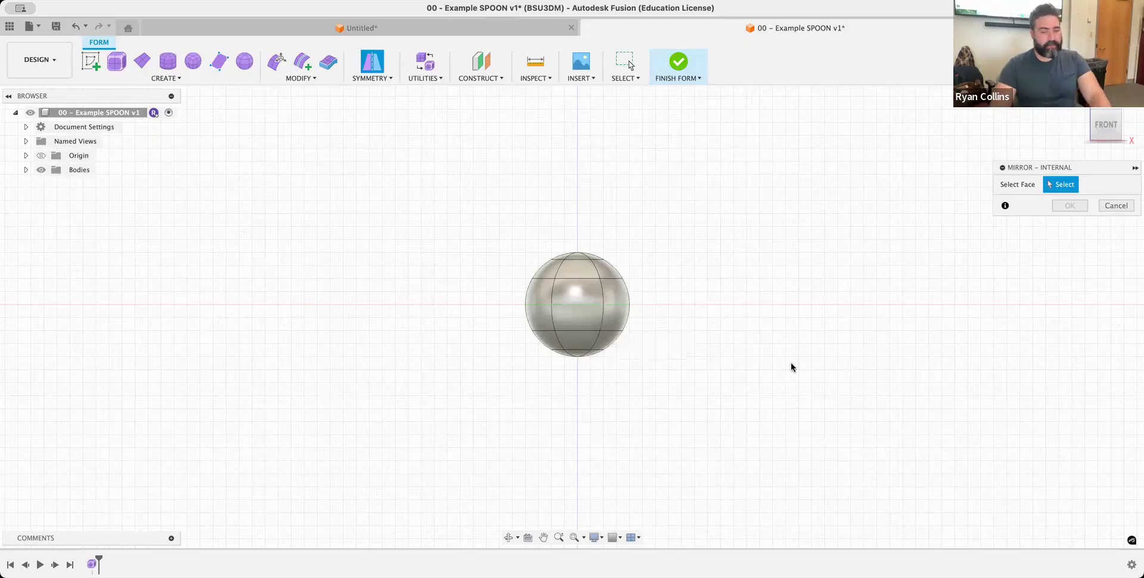
pyautogui.keyDown('shift'); pyautogui.moveTo(792, 363); pyautogui.dragTo(694, 376, button='middle'); pyautogui.keyUp('shift')
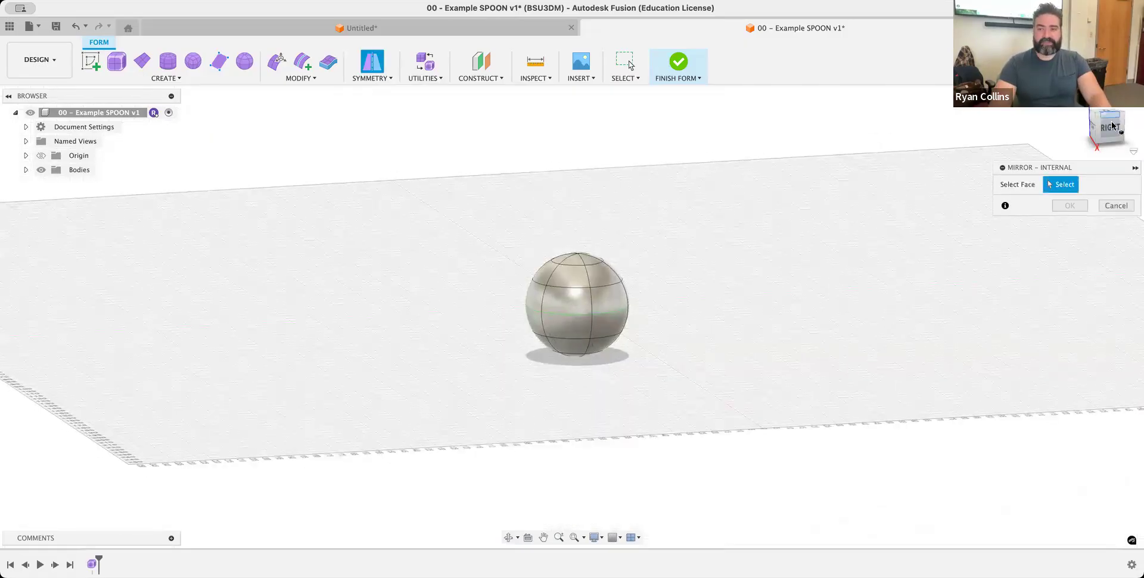
pyautogui.click(1109, 128)
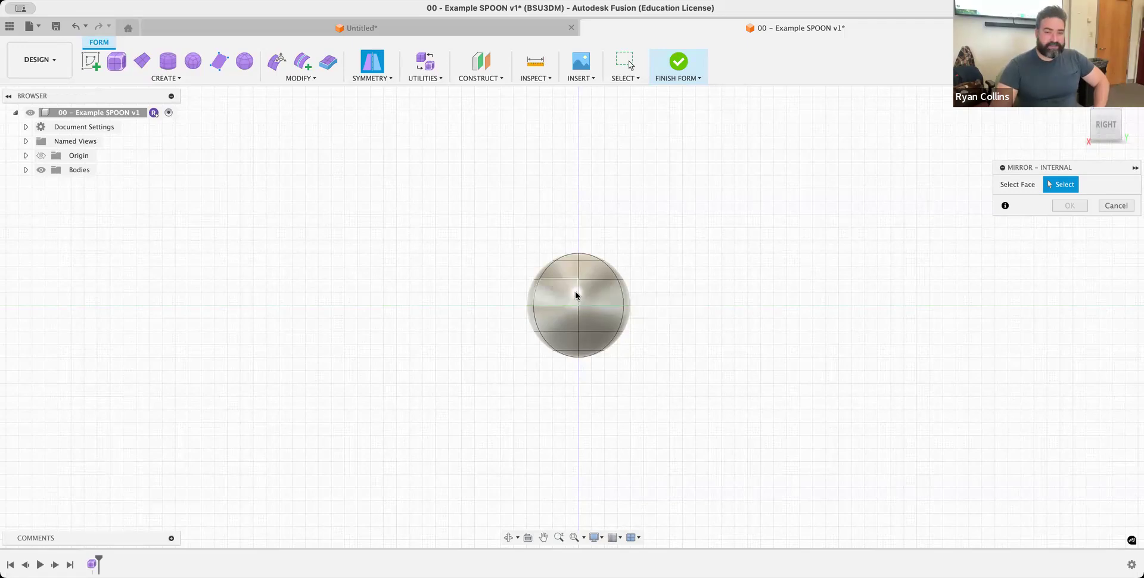
pyautogui.click(575, 292)
pyautogui.click(598, 294)
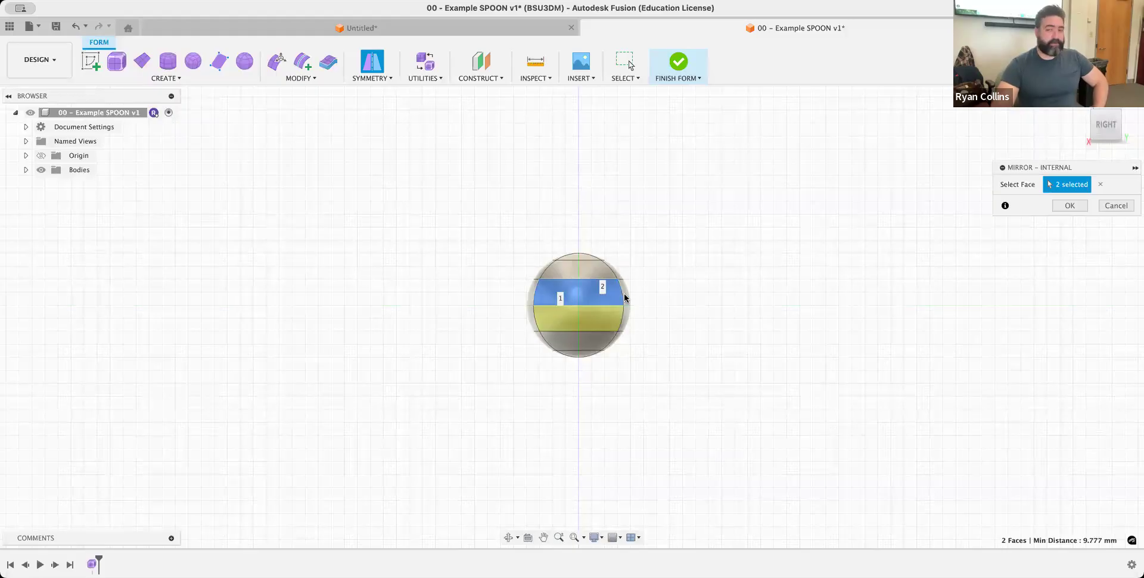
pyautogui.click(1069, 206)
pyautogui.keyDown('shift'); pyautogui.moveTo(715, 282); pyautogui.dragTo(541, 312, button='middle'); pyautogui.keyUp('shift')
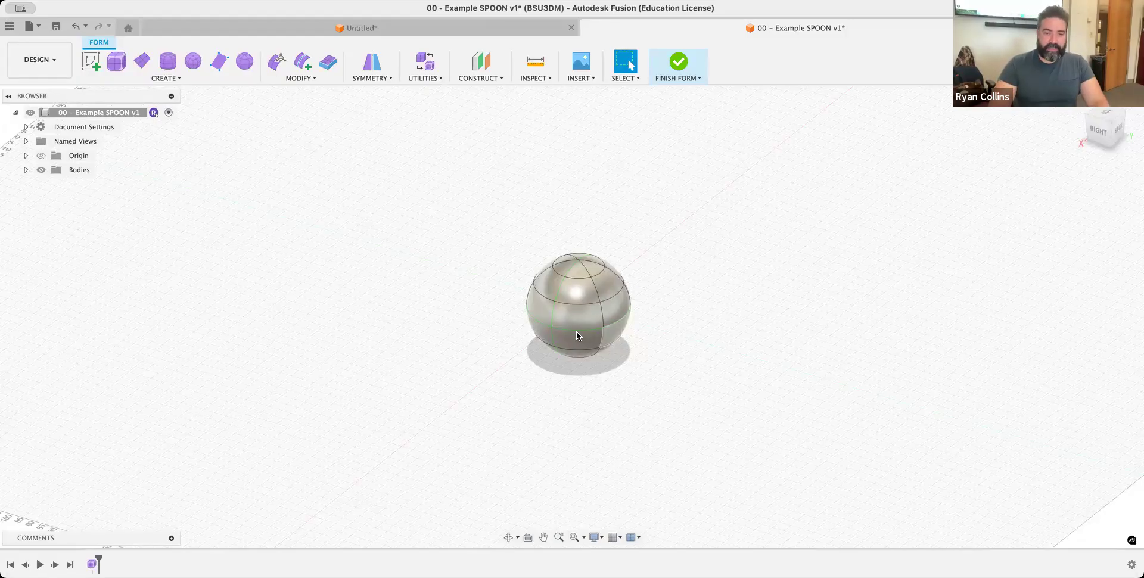
# Step: Clear all symmetry from the sphere body
pyautogui.click(370, 79)
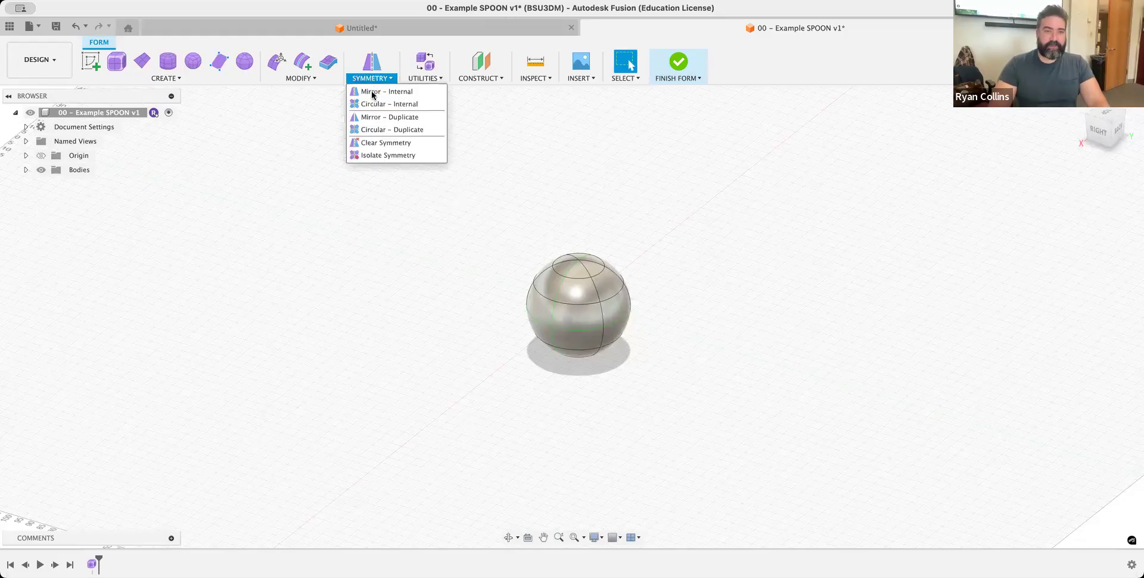
pyautogui.click(370, 143)
pyautogui.click(582, 296)
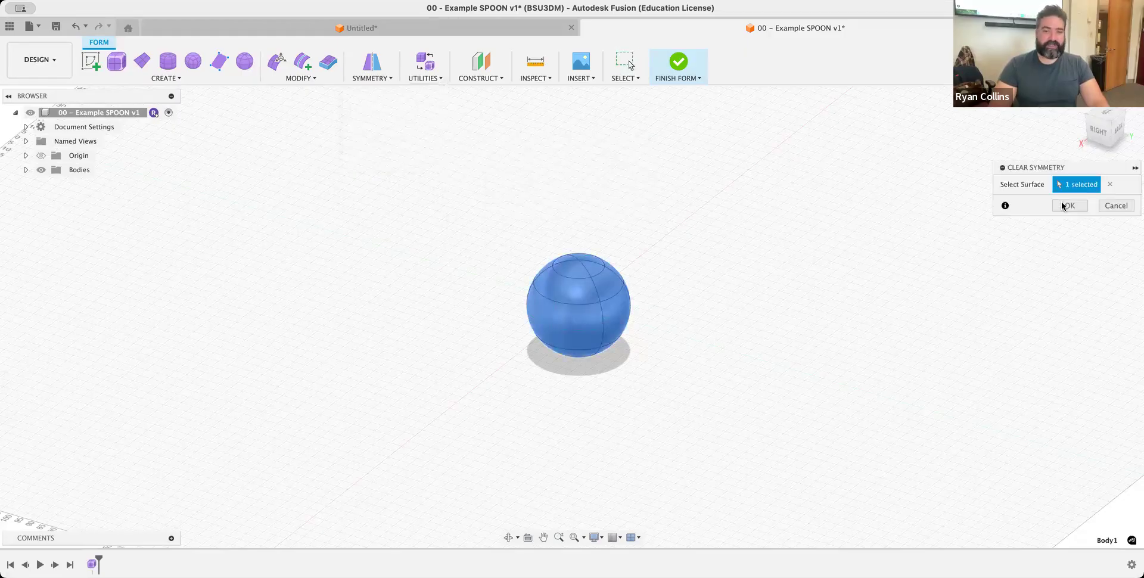
pyautogui.click(1064, 205)
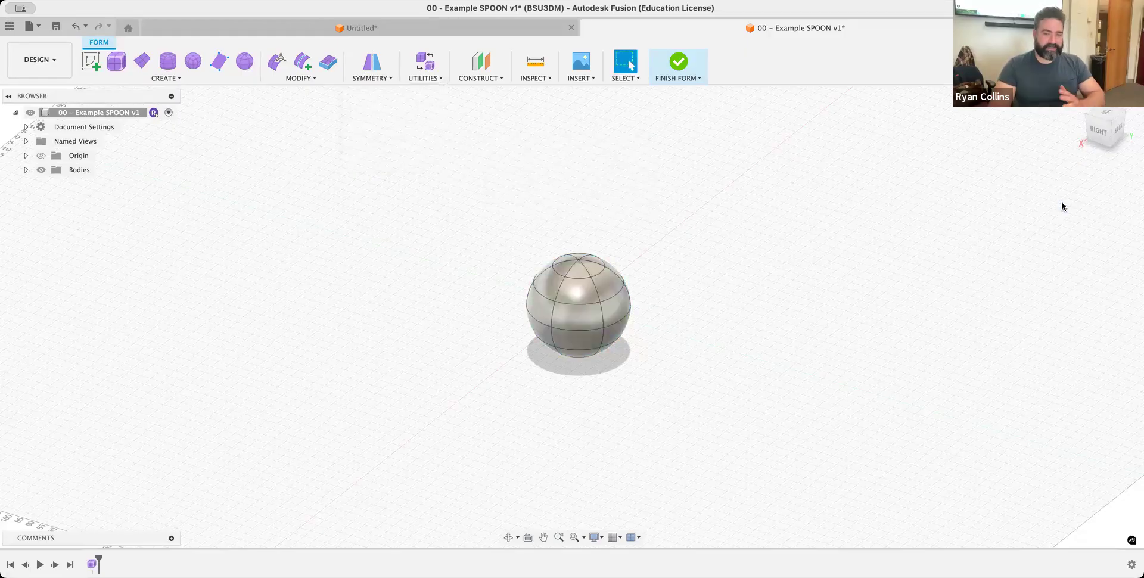
# Step: Apply Mirror - Internal symmetry across the sphere's vertical centre edge, using the two adjacent right-side faces just above its equator
pyautogui.click(367, 84)
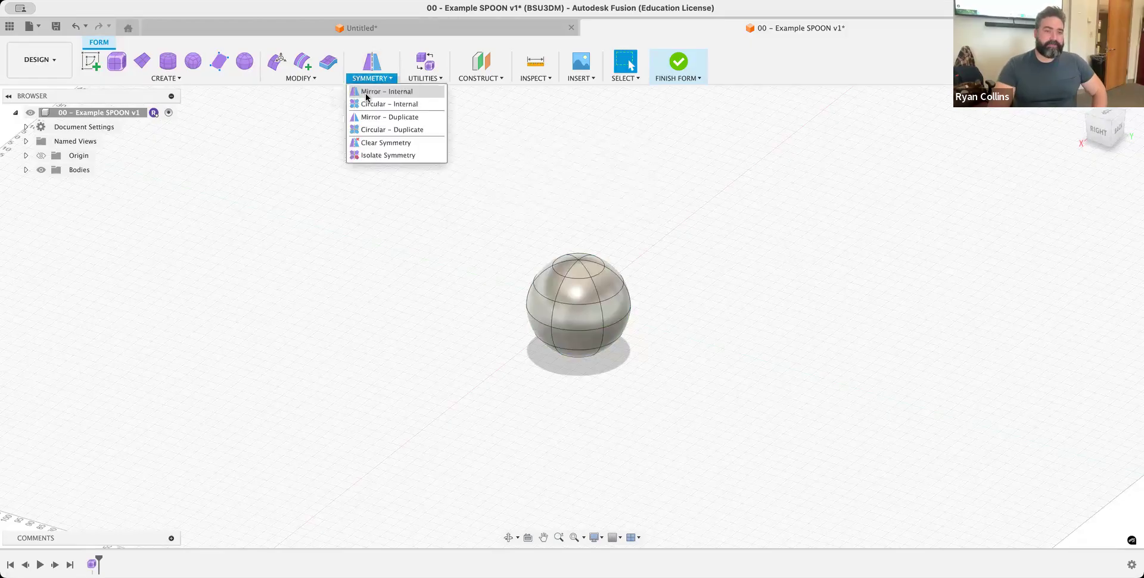
pyautogui.click(371, 62)
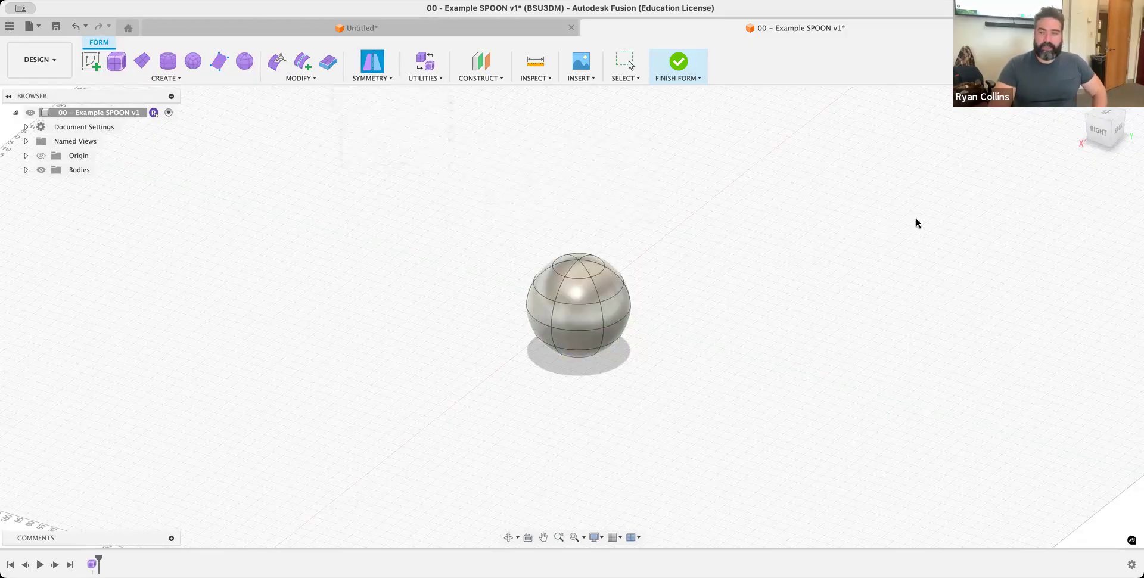
pyautogui.click(575, 319)
pyautogui.click(538, 315)
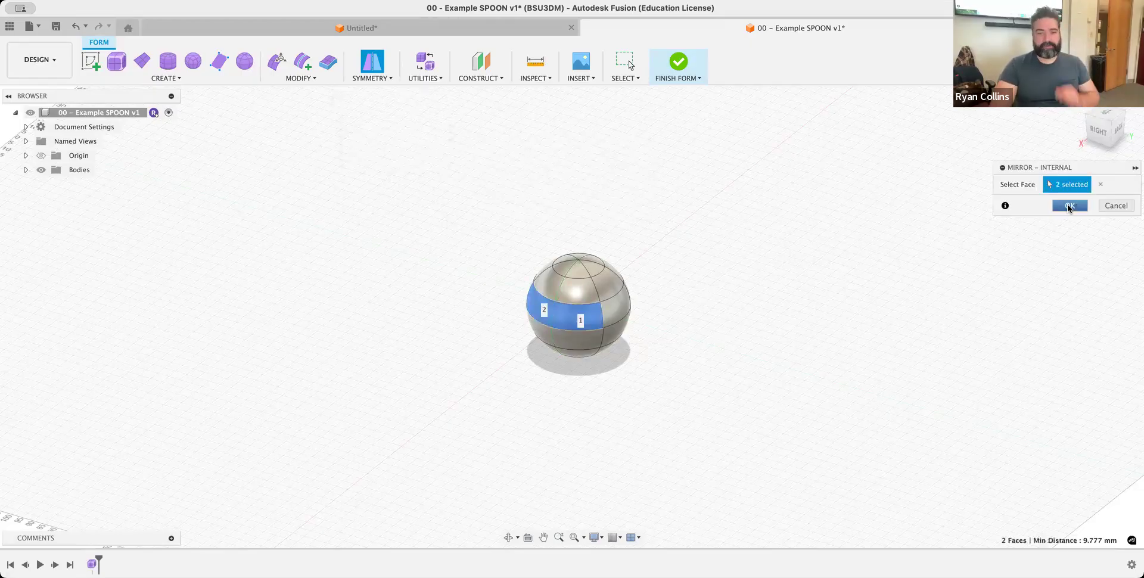
pyautogui.press('Return')
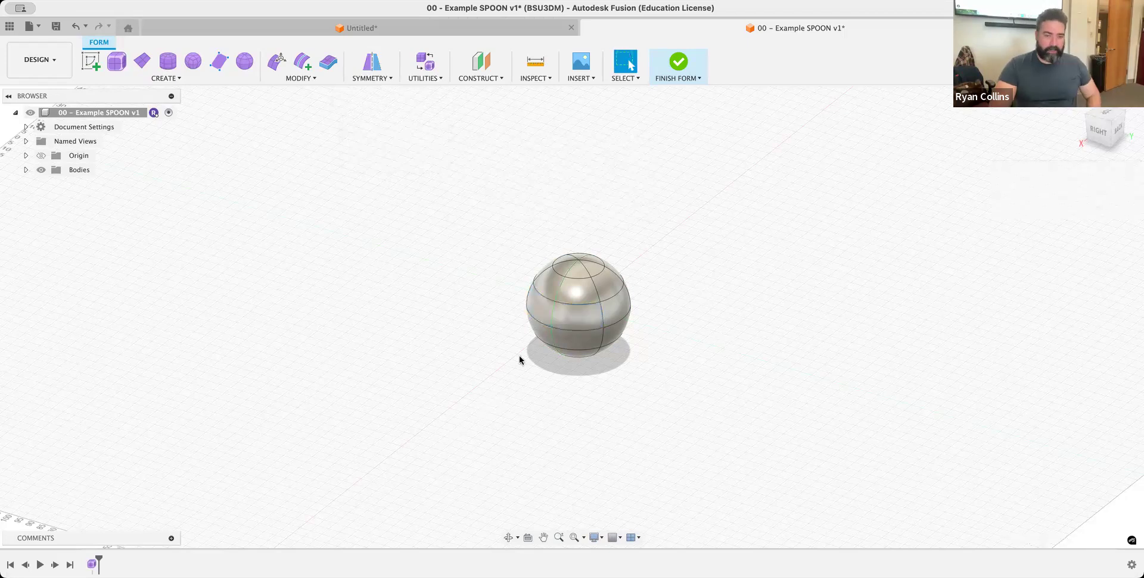
# Step: Examine the mirrored sphere from the right view and other angles, and check which camera projection is active
pyautogui.click(1098, 128)
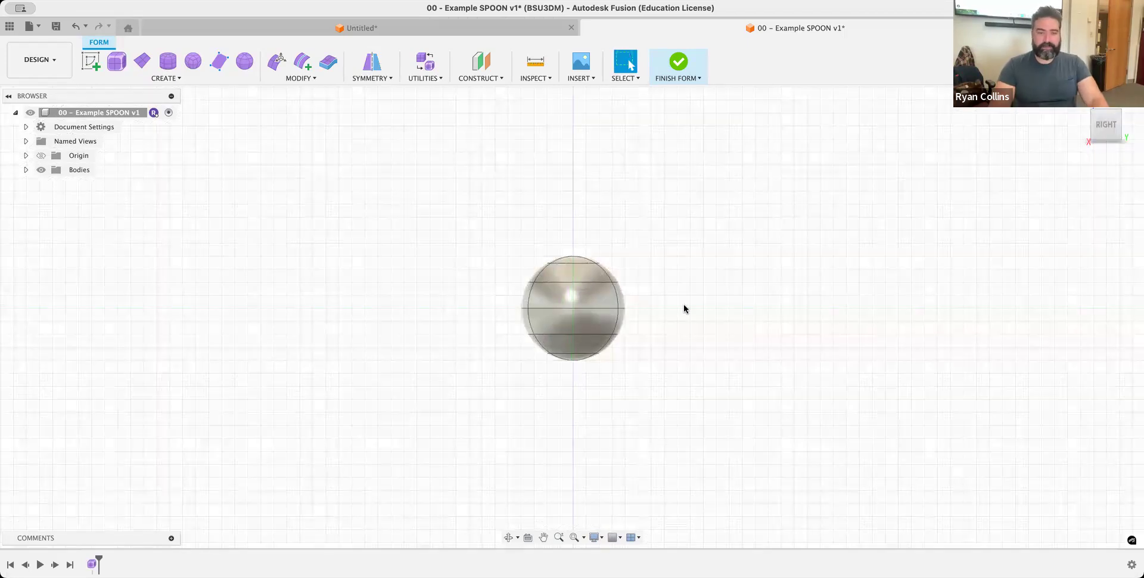
pyautogui.keyDown('shift'); pyautogui.moveTo(708, 332); pyautogui.dragTo(618, 442, button='middle'); pyautogui.keyUp('shift')
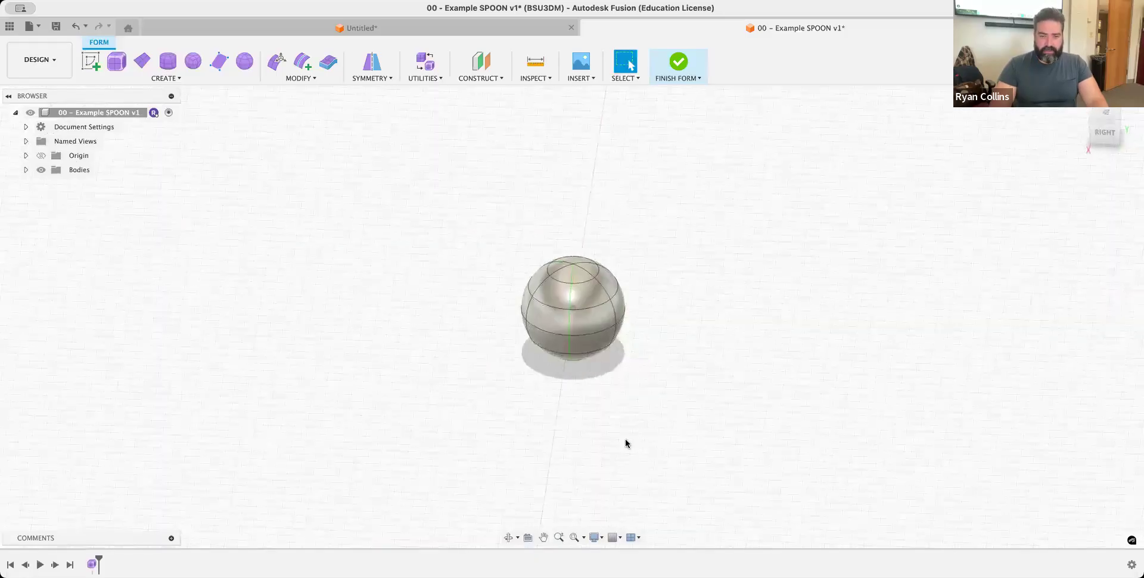
pyautogui.click(594, 539)
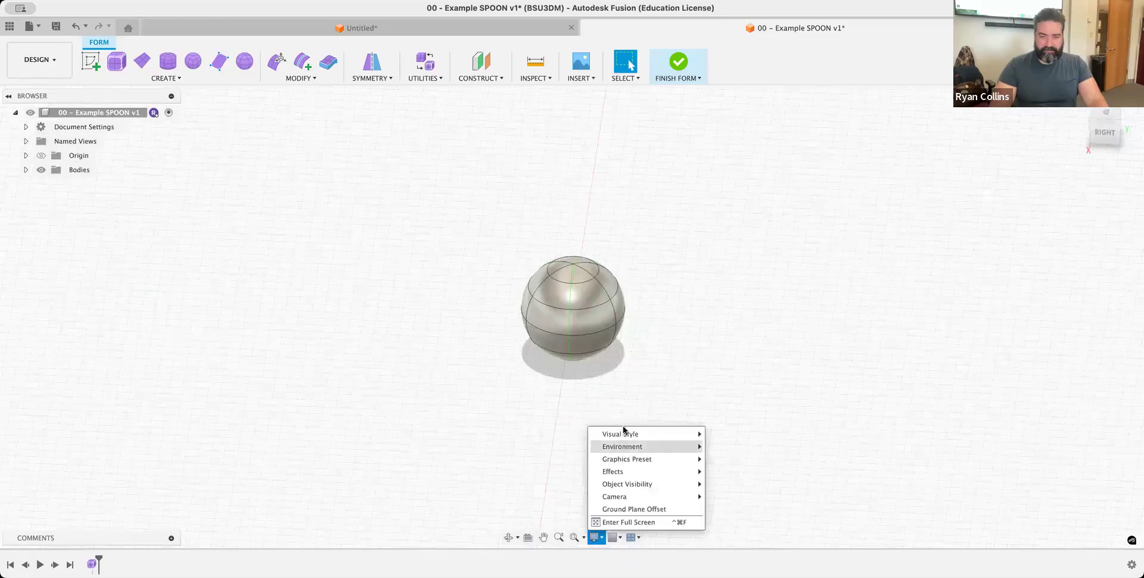
pyautogui.moveTo(621, 446)
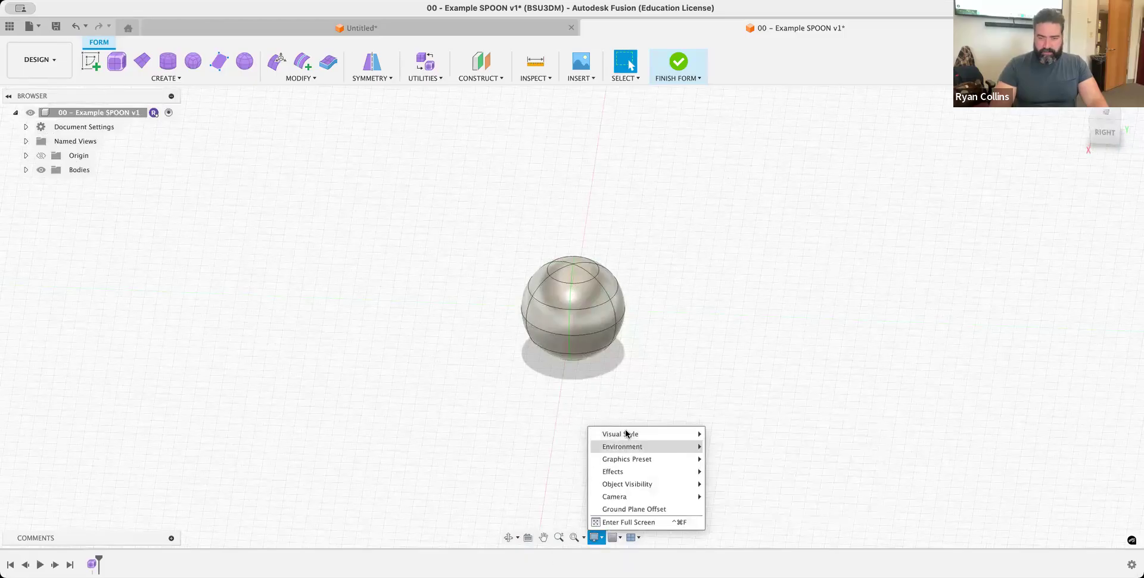
pyautogui.moveTo(624, 493)
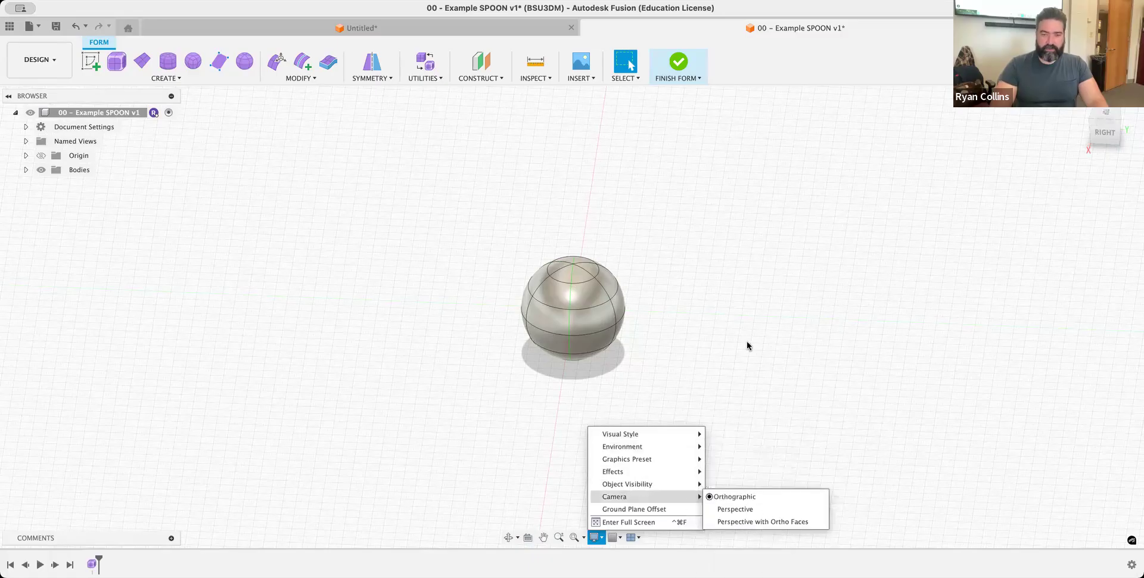
pyautogui.click(759, 325)
pyautogui.keyDown('shift'); pyautogui.moveTo(759, 325); pyautogui.dragTo(712, 333, button='middle'); pyautogui.keyUp('shift')
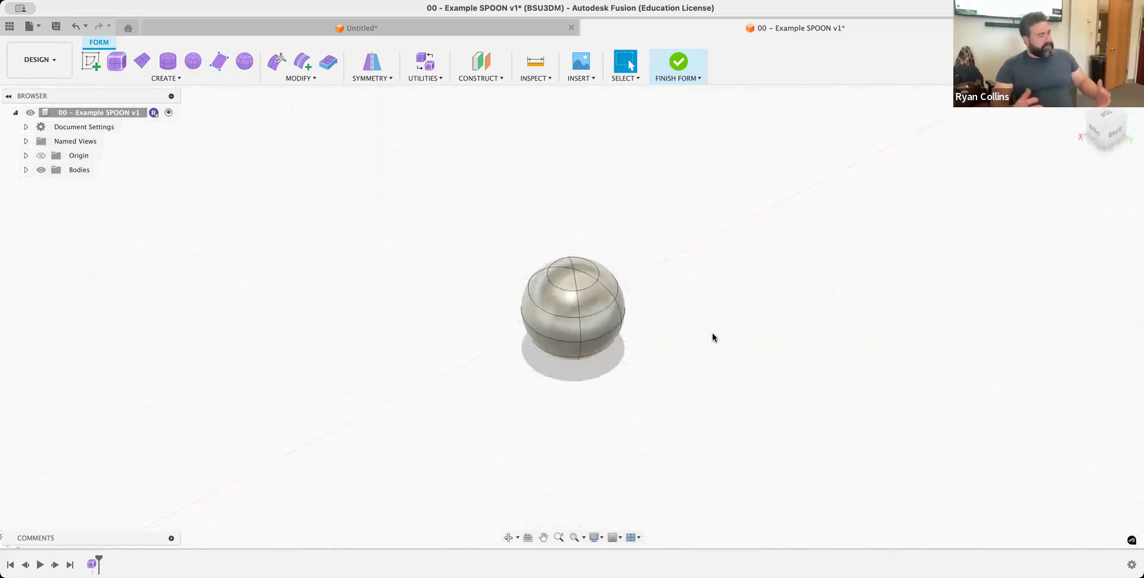
pyautogui.click(588, 80)
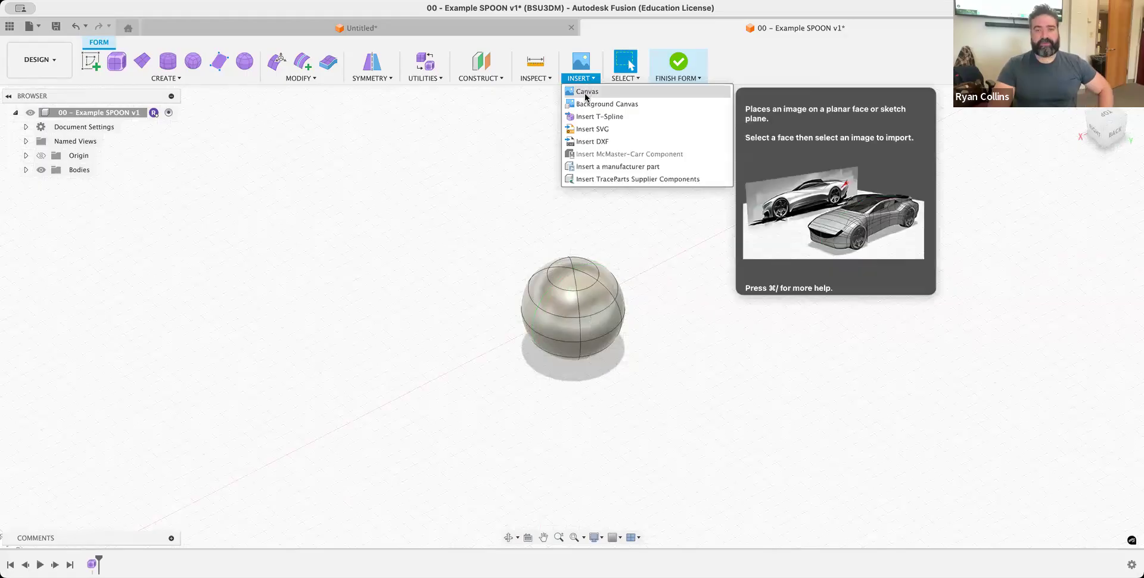
pyautogui.click(588, 91)
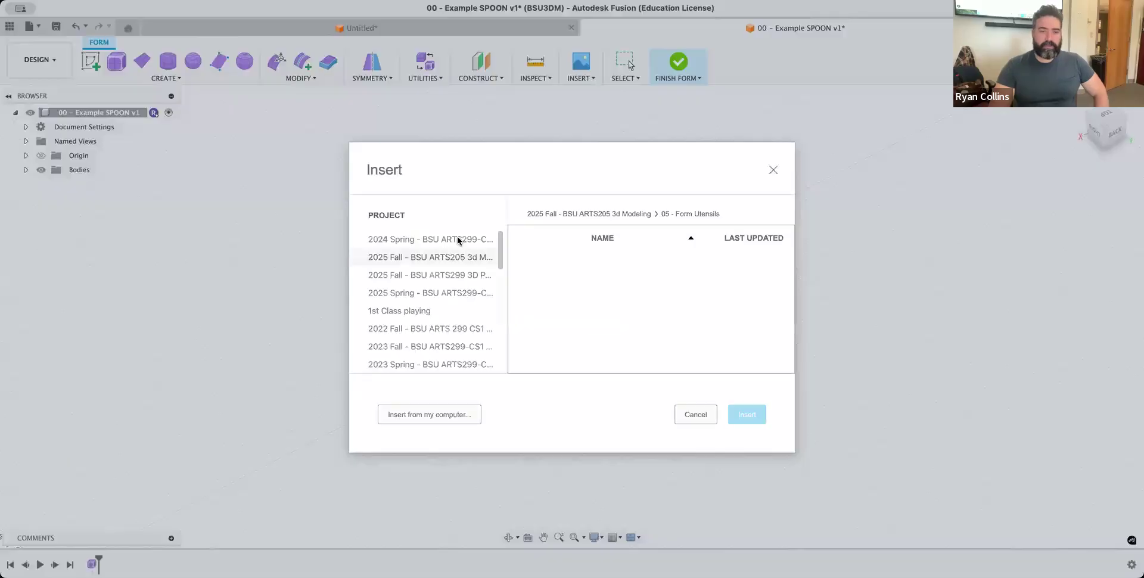
pyautogui.click(415, 414)
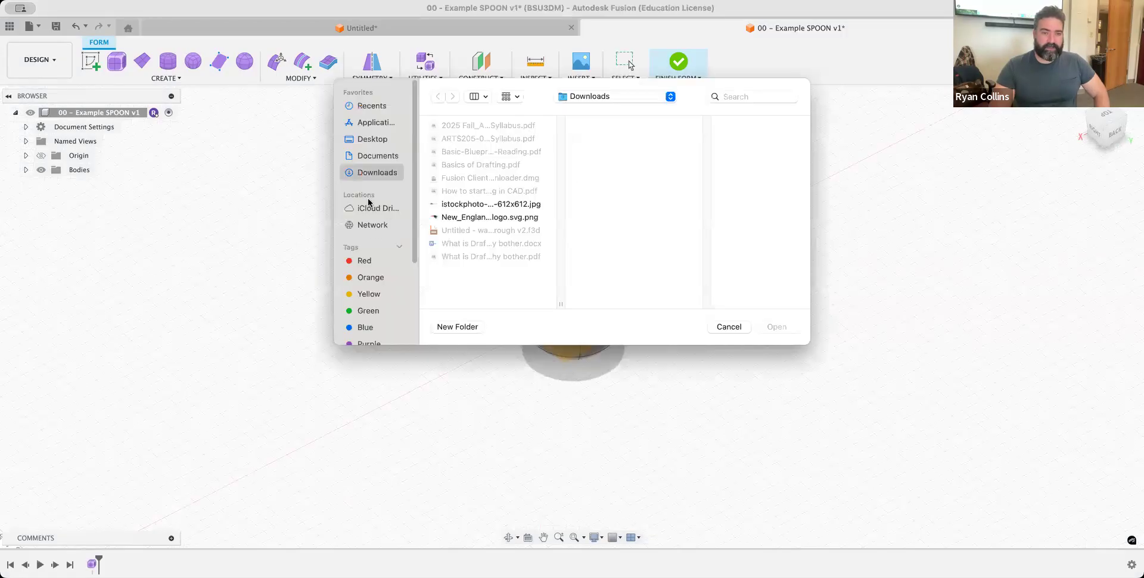
pyautogui.click(470, 204)
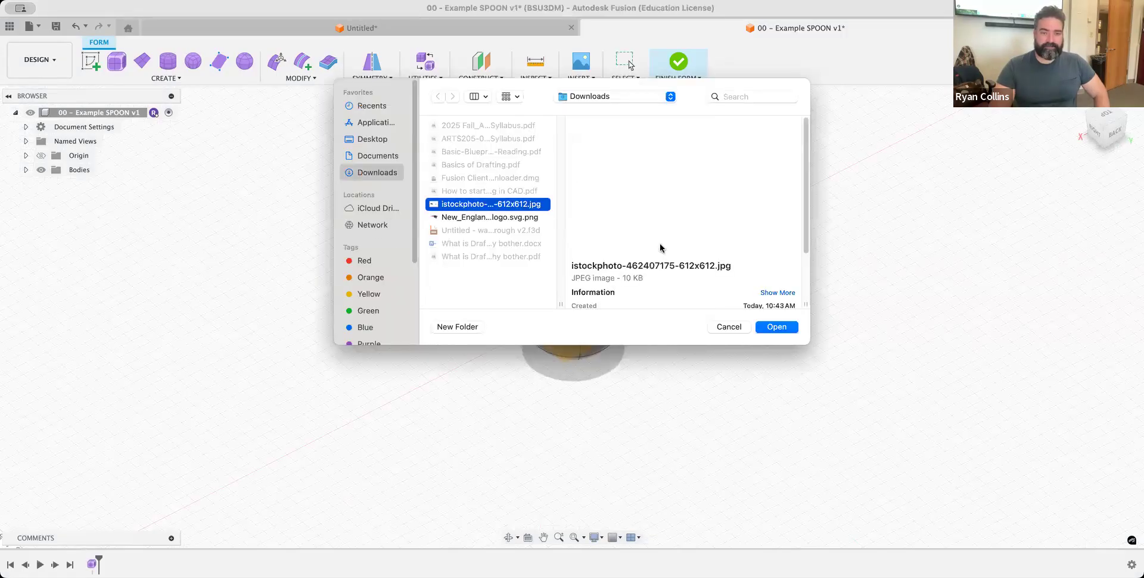
pyautogui.click(777, 327)
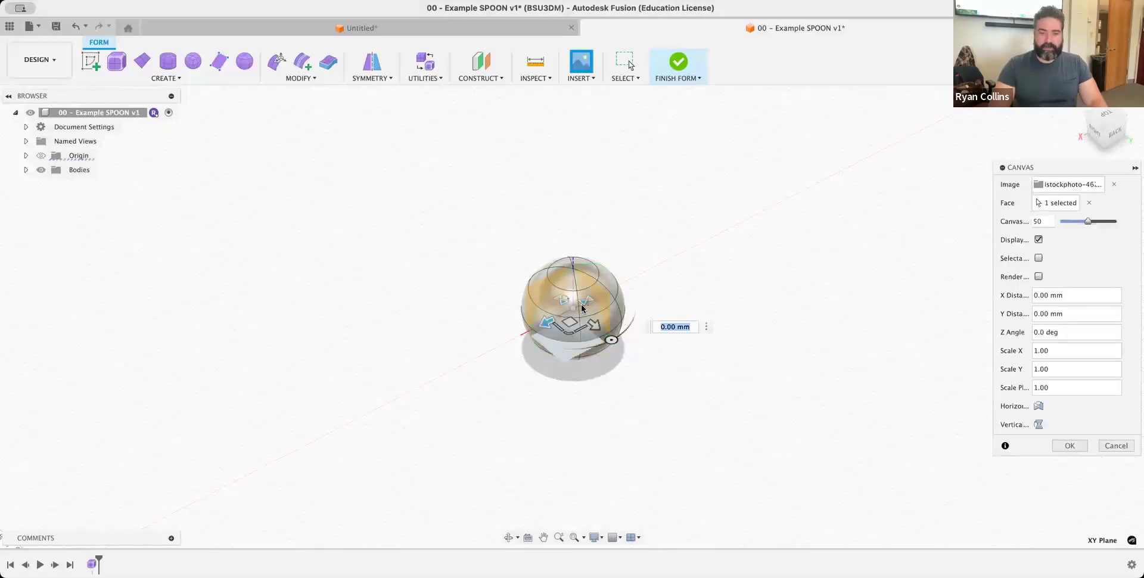
# Step: Shift the spoon canvas 5 mm in X and set its plane scale to 2, with the sphere body hidden while positioning
pyautogui.click(40, 171)
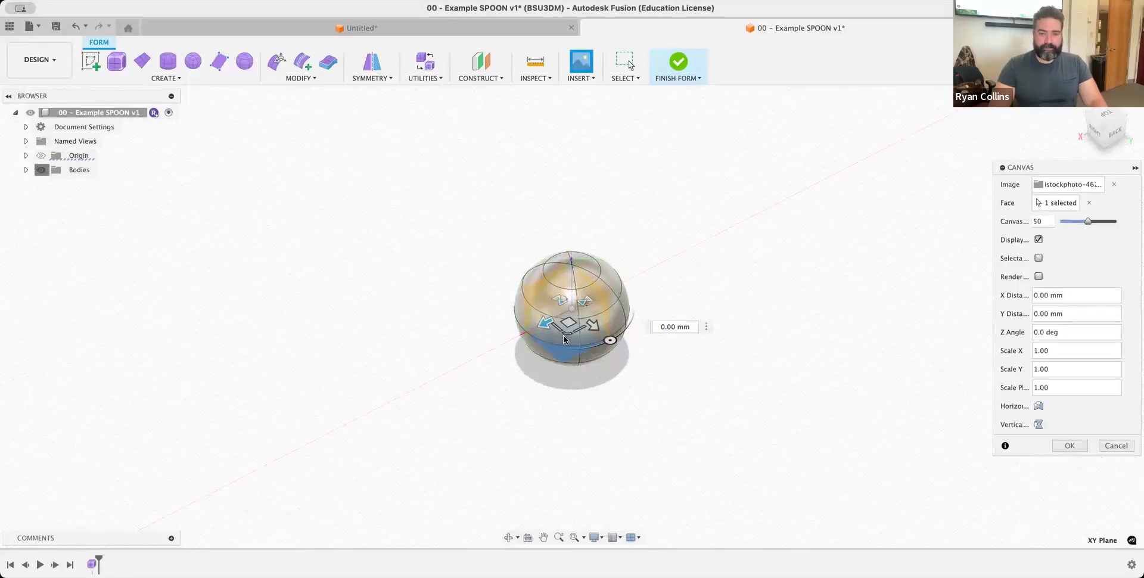
pyautogui.scroll(2, 620, 271)
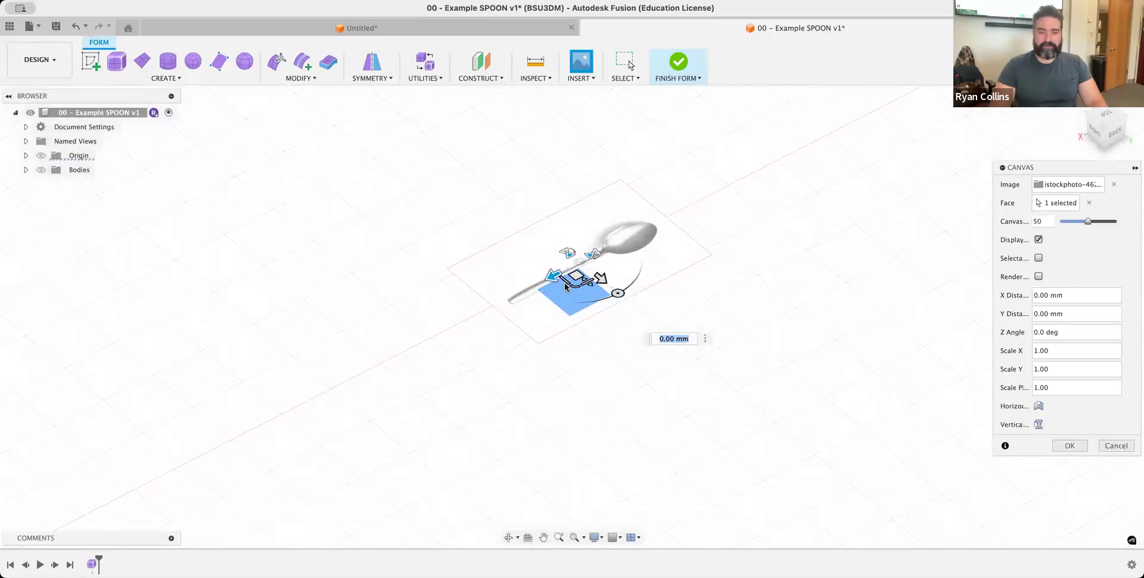
pyautogui.moveTo(553, 276); pyautogui.dragTo(505, 300)
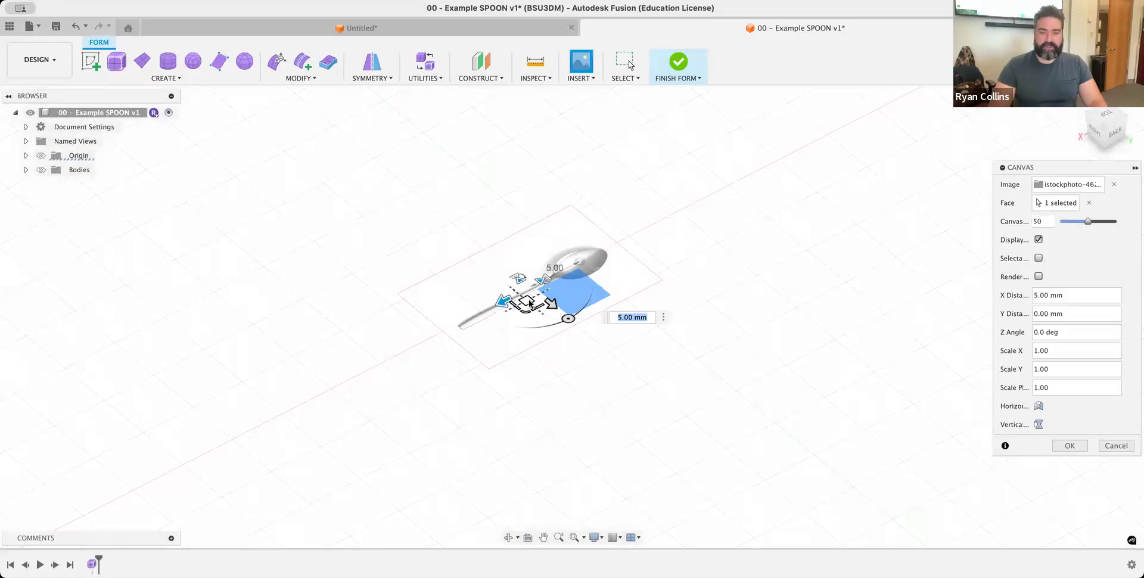
pyautogui.moveTo(529, 311); pyautogui.dragTo(529, 331)
pyautogui.write('2')
pyautogui.press('Return')
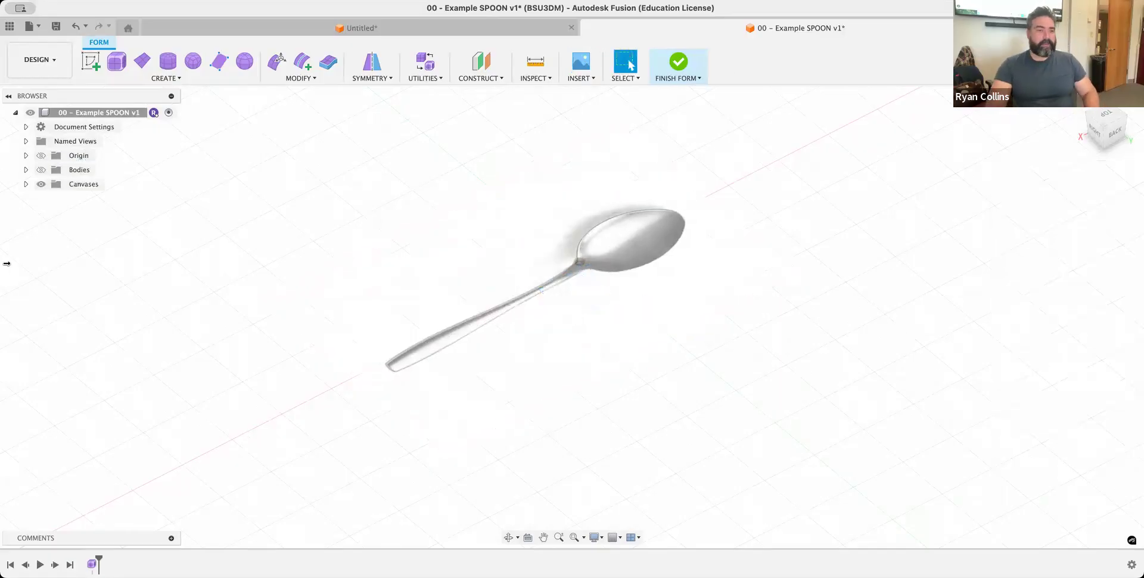
pyautogui.click(40, 170)
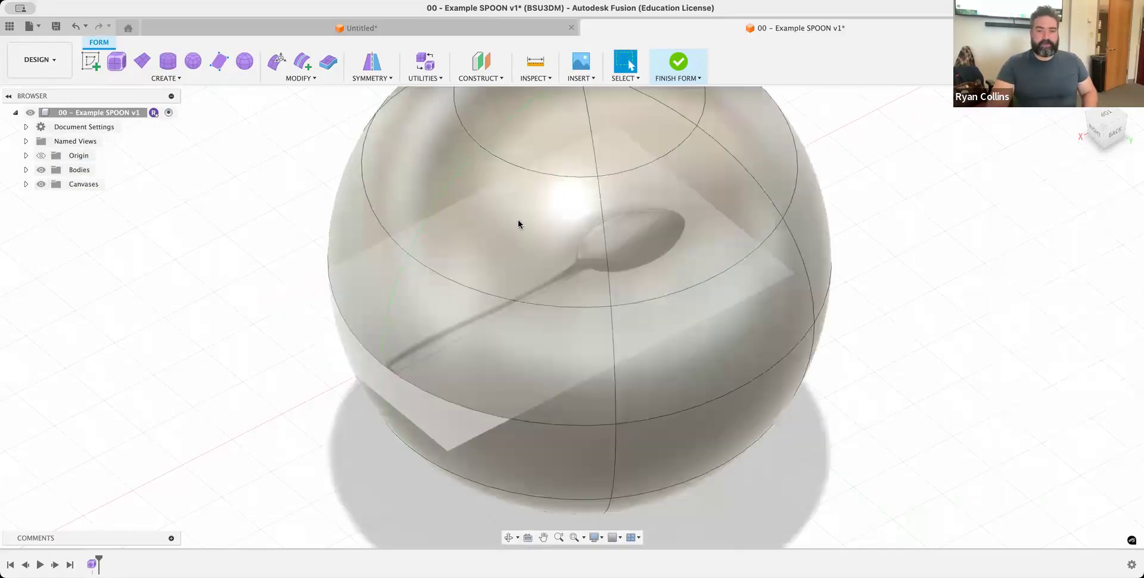
# Step: Calibrate the spoon canvas to a length of 160 mm from the handle's end to the tip of the bowl
pyautogui.click(26, 184)
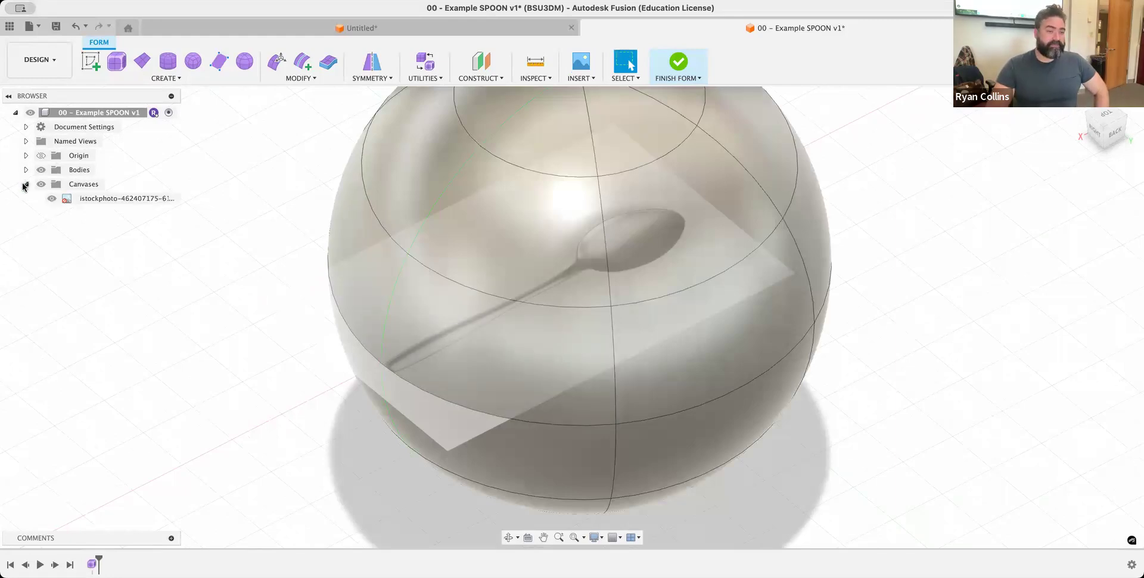
pyautogui.rightClick(88, 201)
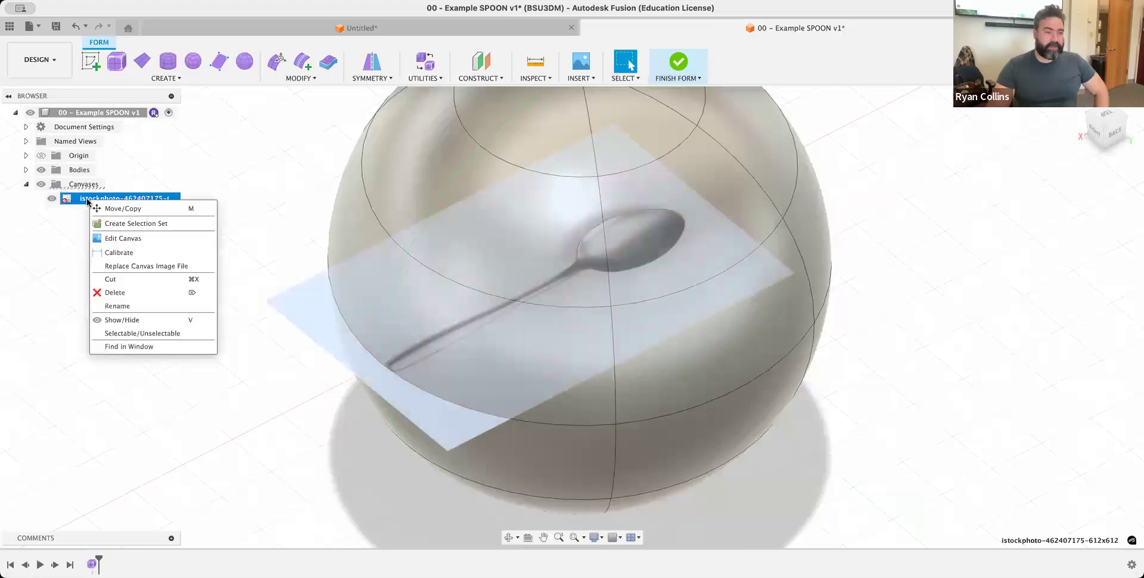
pyautogui.click(116, 252)
pyautogui.click(390, 366)
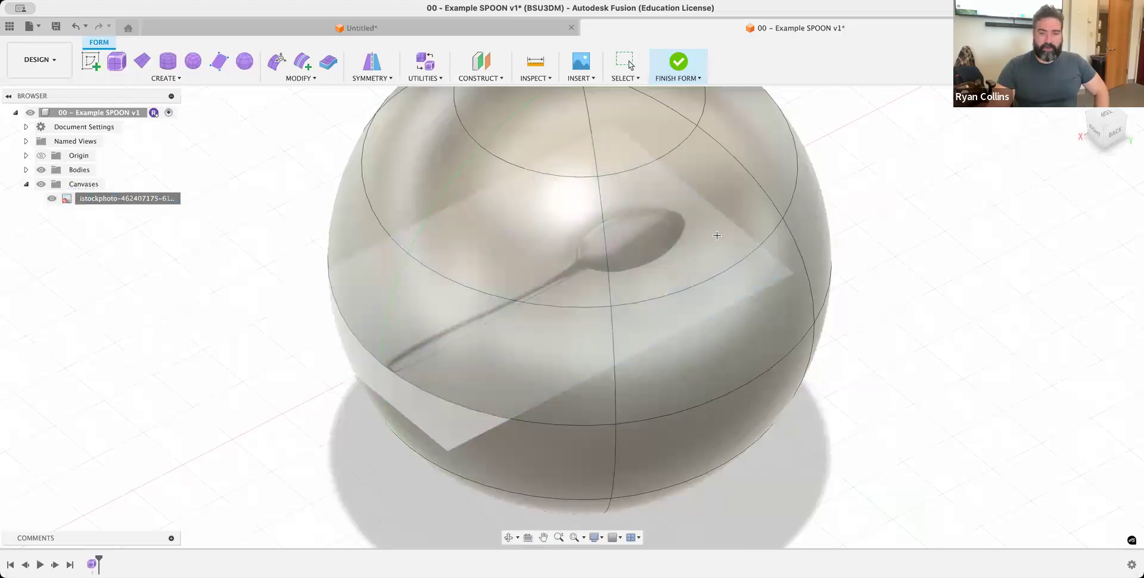
pyautogui.click(704, 239)
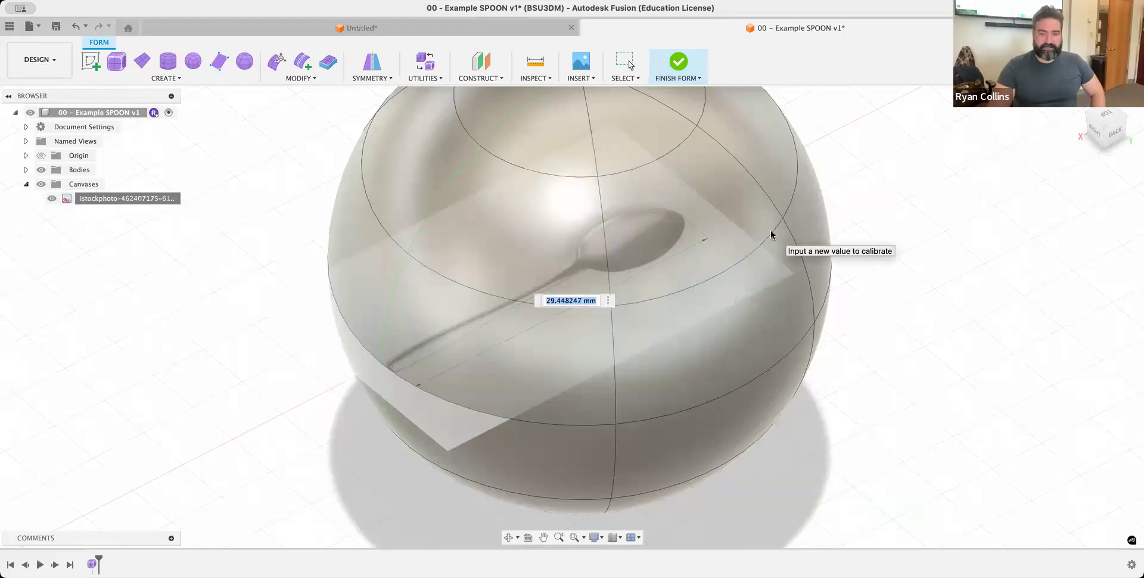
pyautogui.write('160')
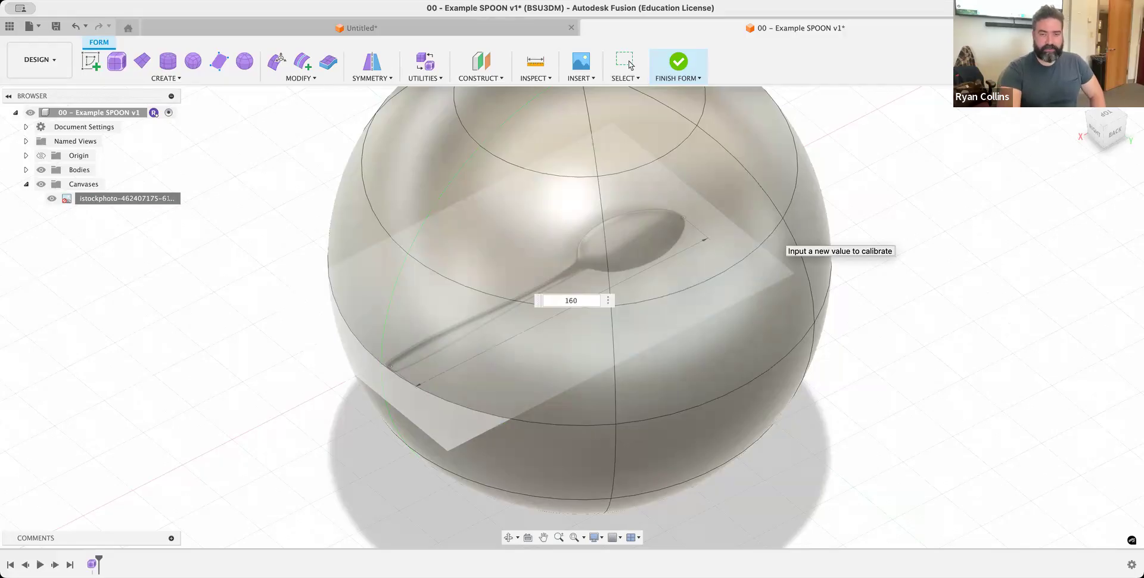
pyautogui.press('Return')
pyautogui.scroll(-10, 541, 337)
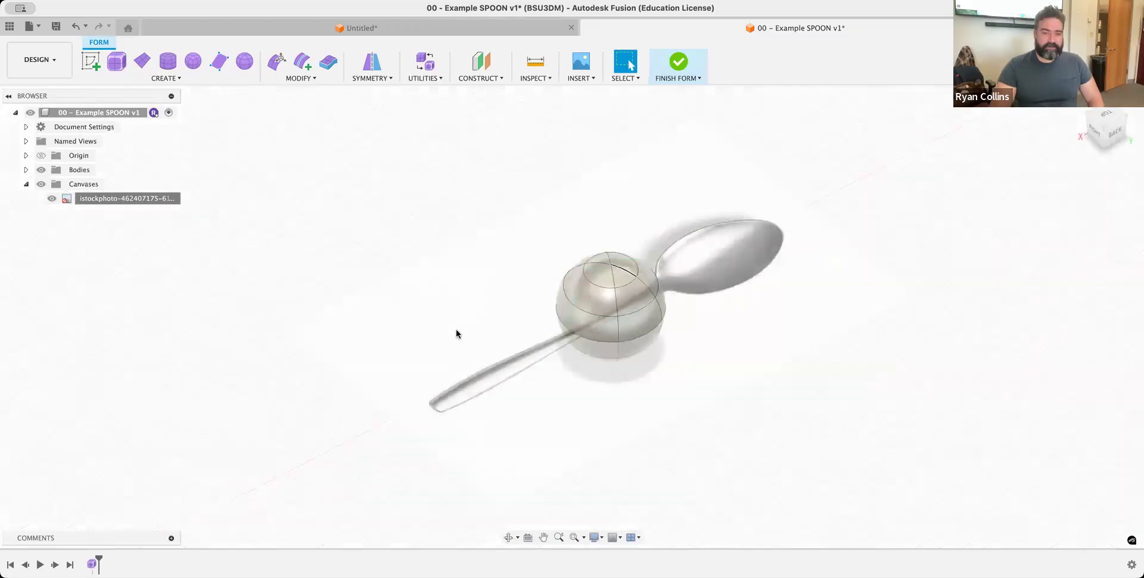
# Step: Move the spoon canvas 49 mm along its handle direction so that the pictured bowl lies under the sphere
pyautogui.rightClick(63, 198)
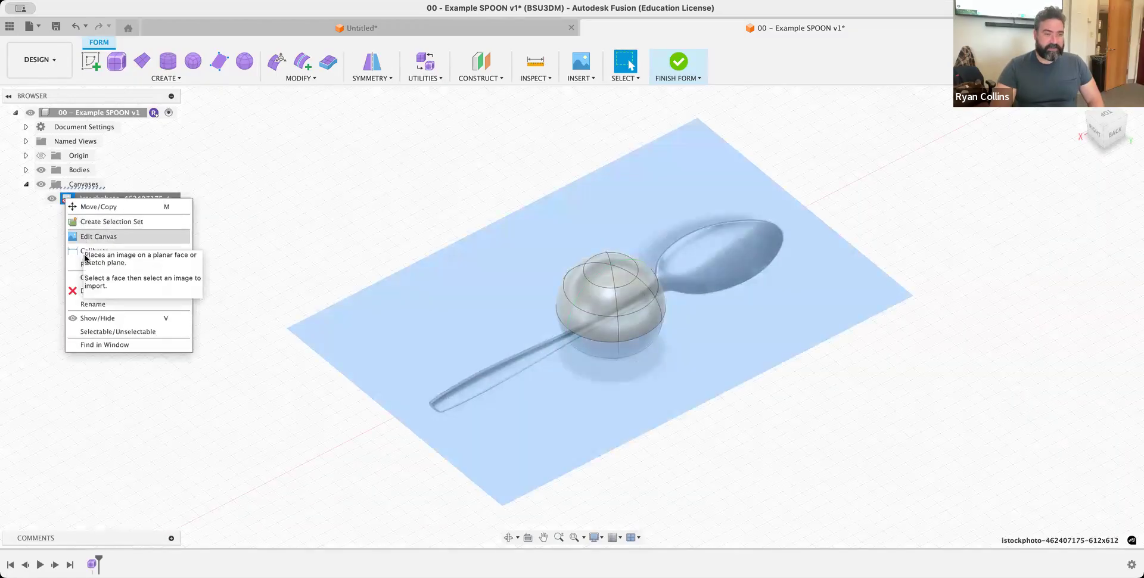
pyautogui.click(341, 200)
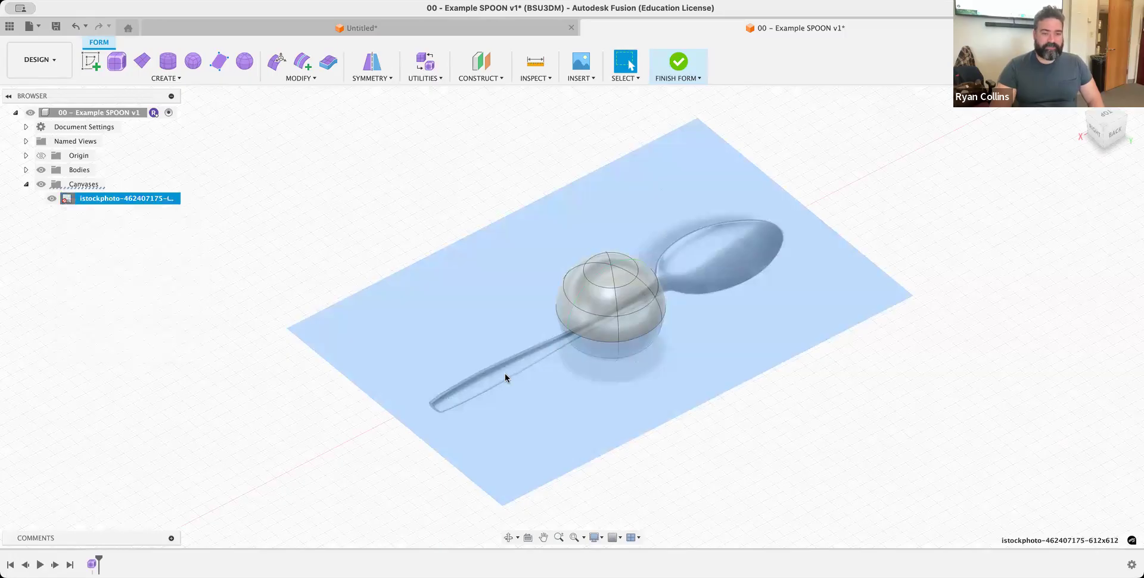
pyautogui.rightClick(95, 204)
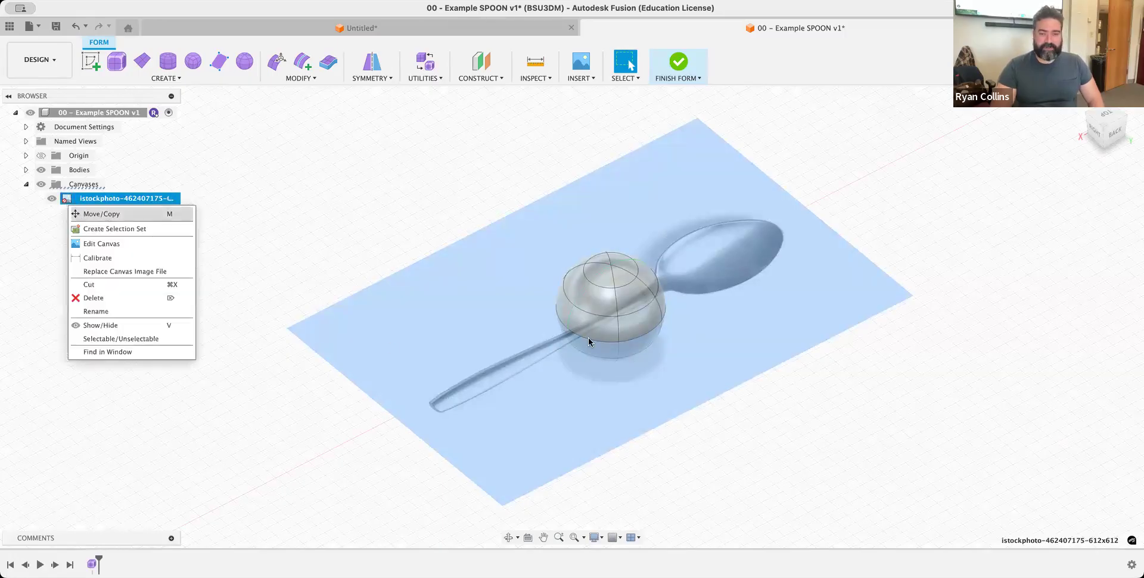
pyautogui.press('m')
pyautogui.moveTo(581, 325); pyautogui.dragTo(467, 365)
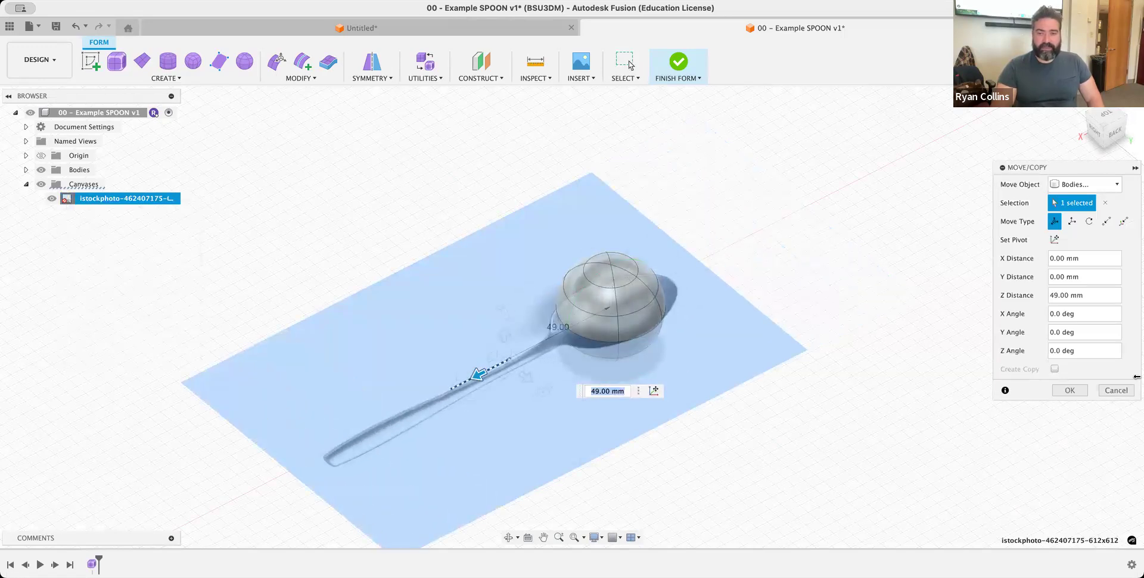
pyautogui.click(1070, 391)
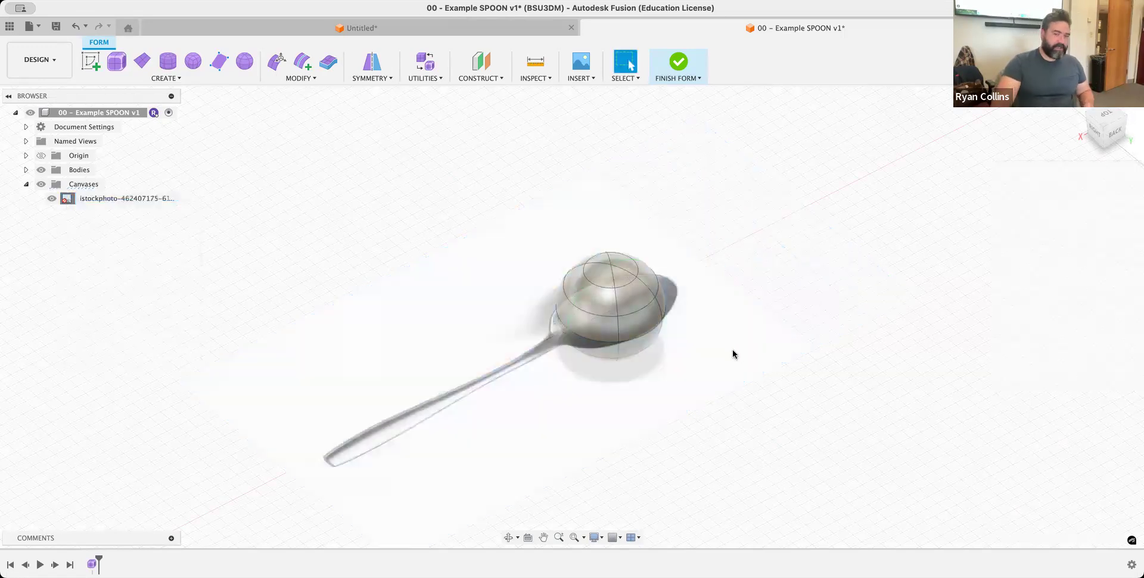
# Step: Delete all faces in the sphere's upper half, and check the remaining open bowl with the canvas briefly hidden
pyautogui.keyDown('shift'); pyautogui.moveTo(723, 349); pyautogui.dragTo(513, 351, button='middle'); pyautogui.keyUp('shift')
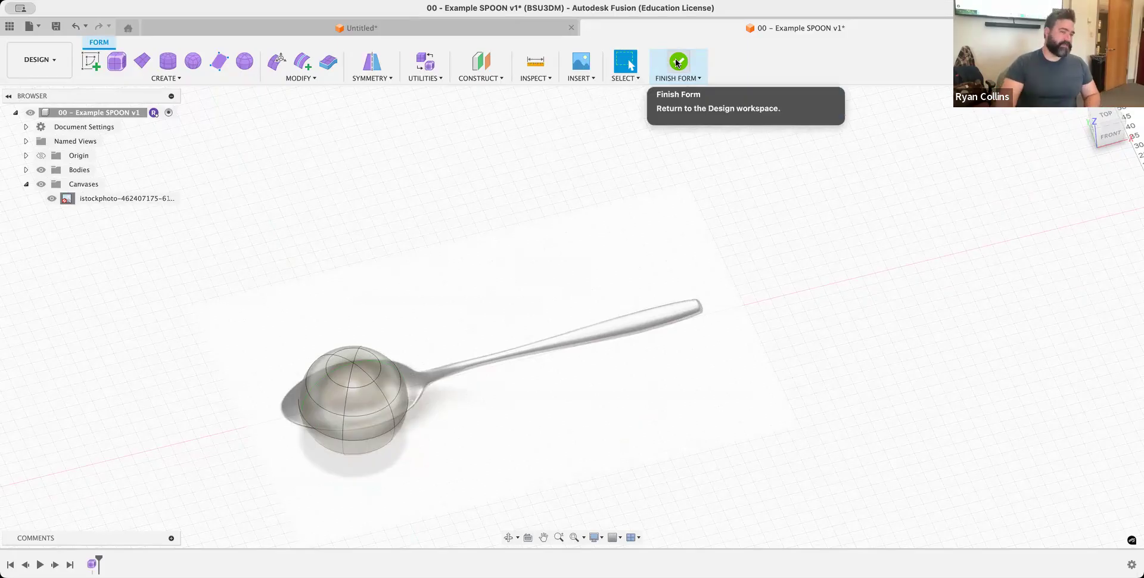
pyautogui.click(1109, 135)
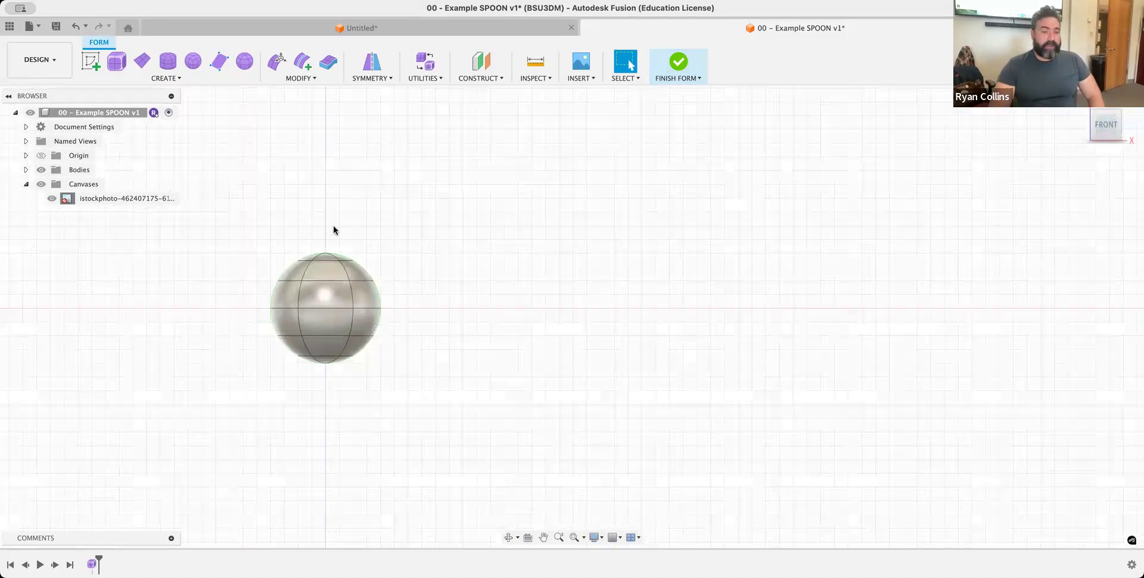
pyautogui.moveTo(212, 232); pyautogui.dragTo(446, 294)
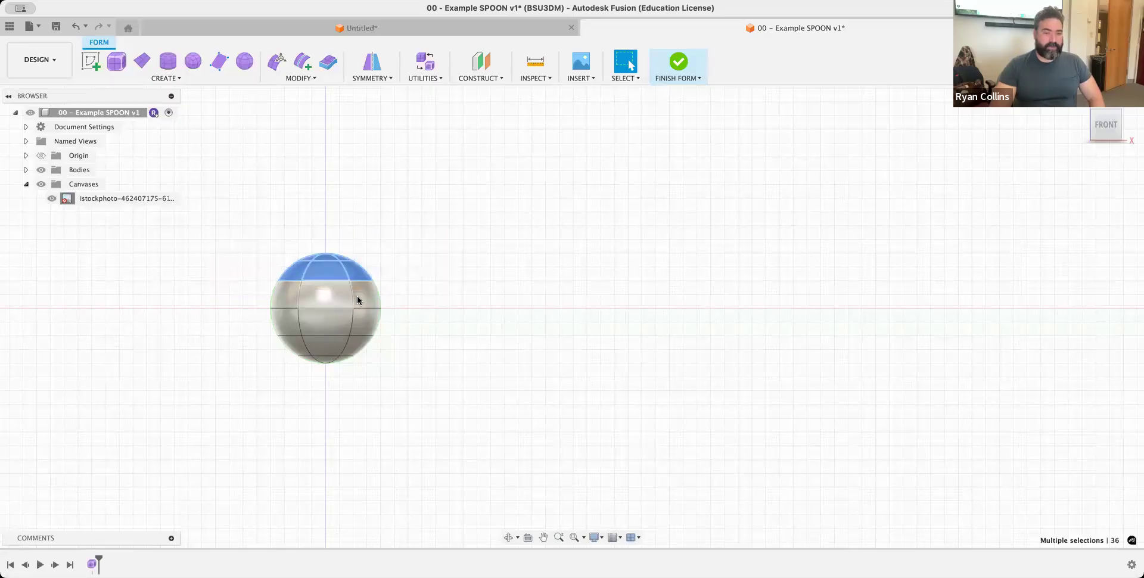
pyautogui.moveTo(259, 281); pyautogui.dragTo(201, 300)
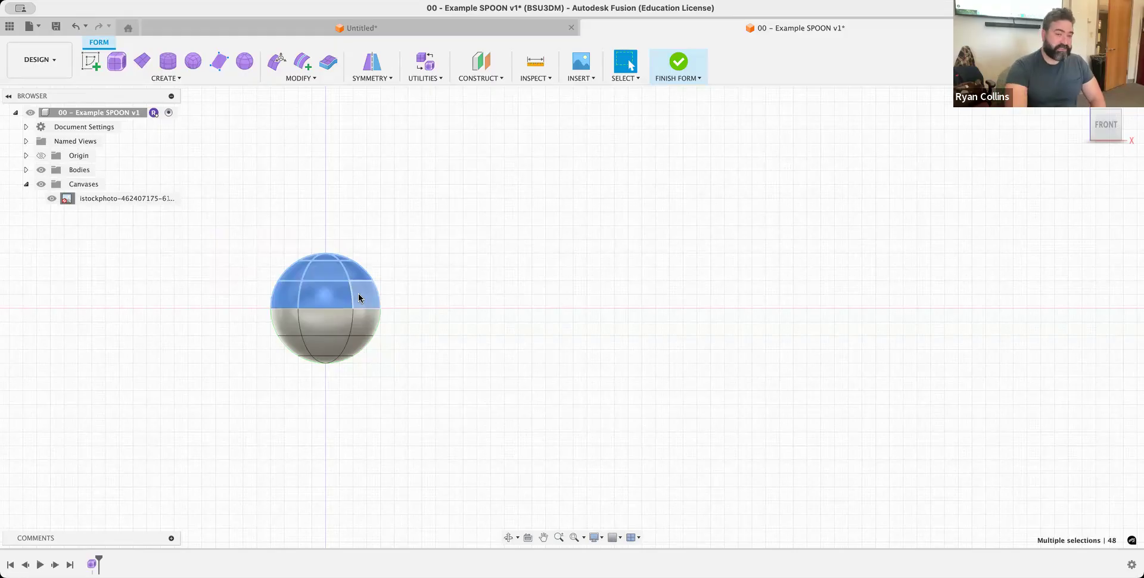
pyautogui.press('Delete')
pyautogui.keyDown('shift'); pyautogui.moveTo(316, 238); pyautogui.dragTo(333, 271, button='middle'); pyautogui.keyUp('shift')
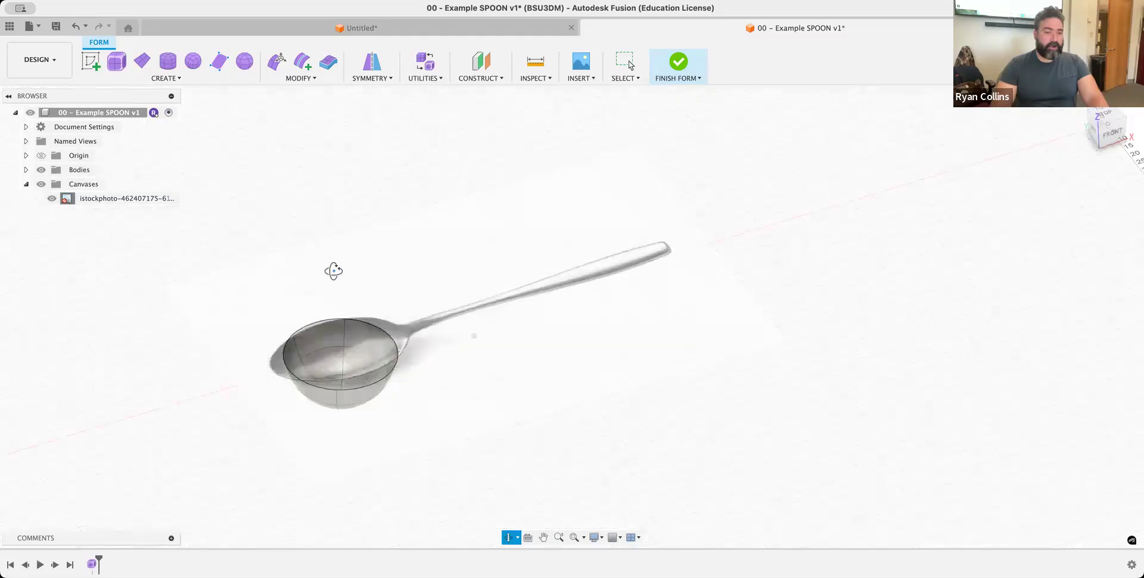
pyautogui.click(52, 198)
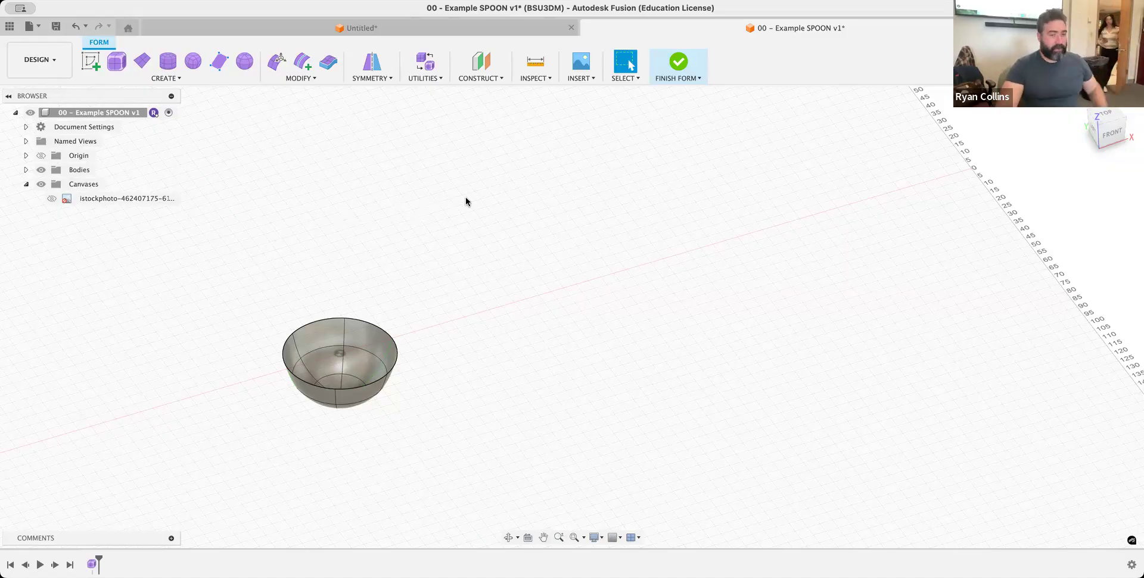
pyautogui.click(51, 198)
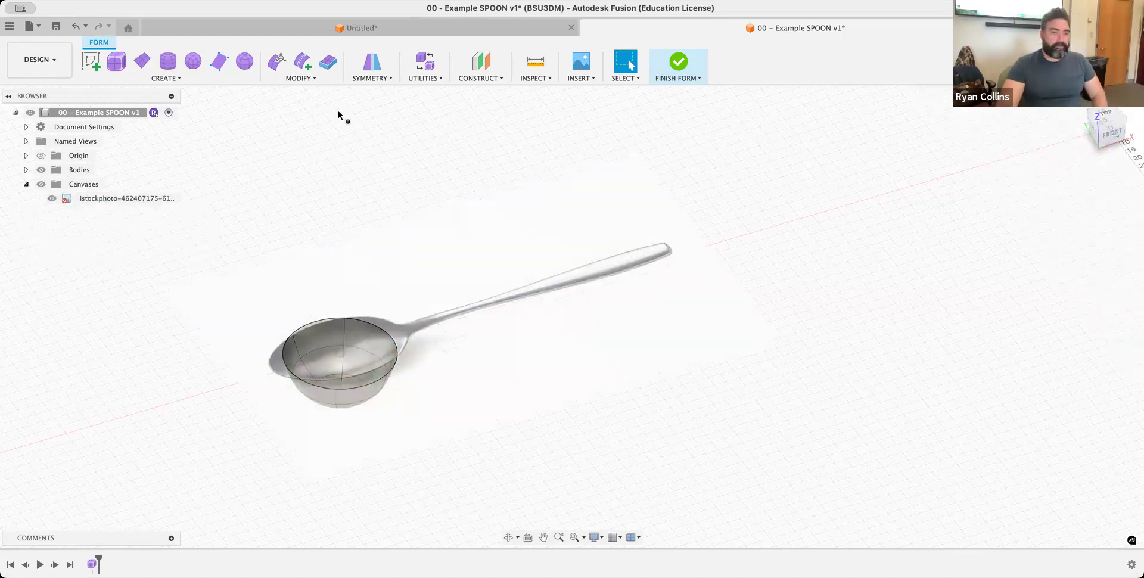
# Step: Flatten the bowl with Edit Form by raising all vertices from the middle ring down, and the lowest vertices a further 5 mm
pyautogui.click(279, 59)
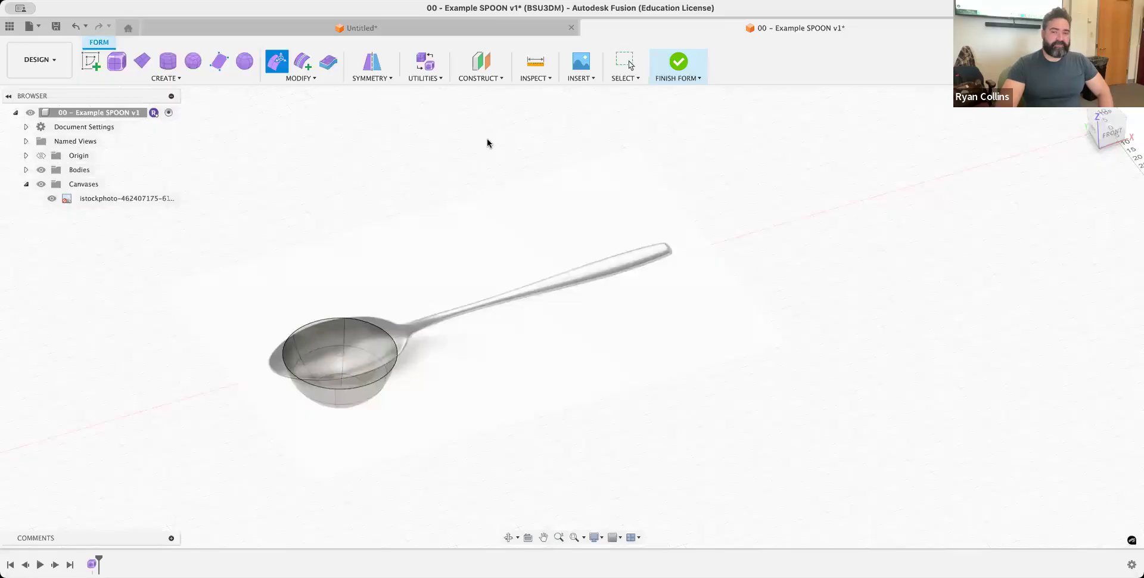
pyautogui.click(1118, 128)
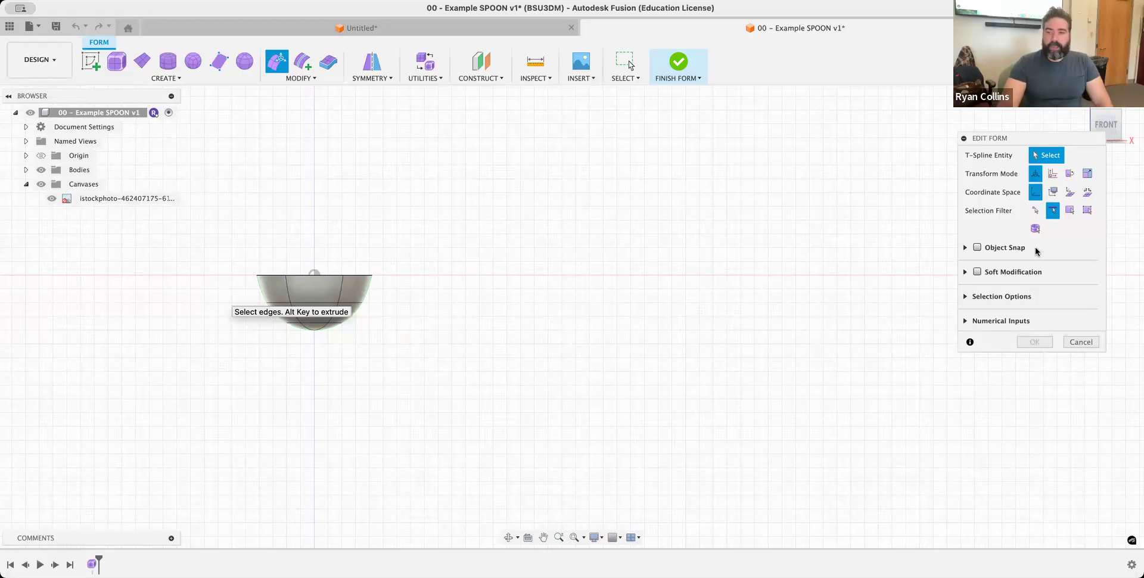
pyautogui.click(1033, 212)
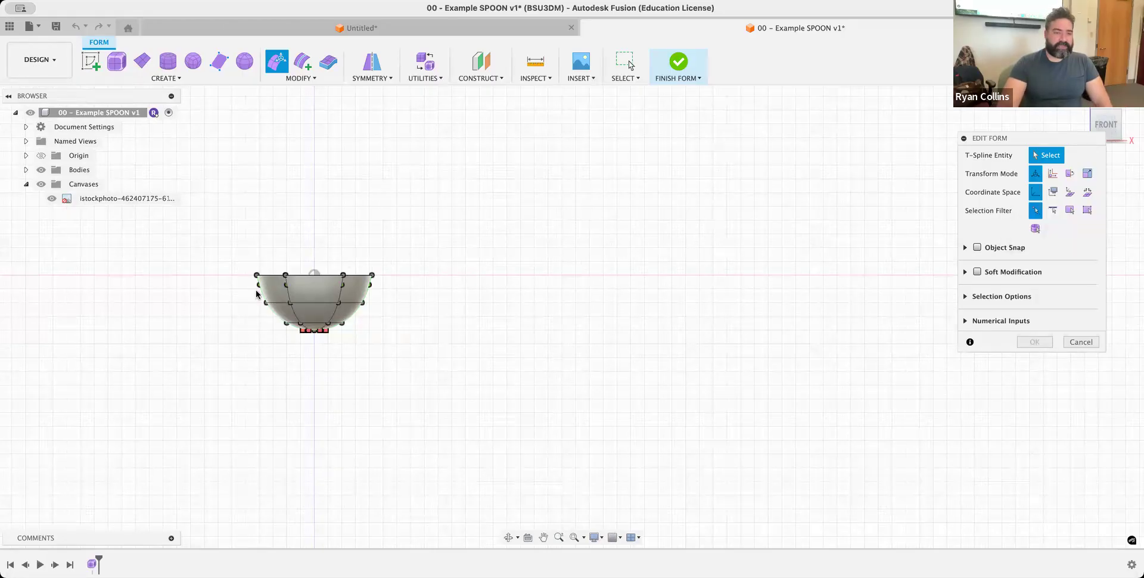
pyautogui.scroll(5, 261, 321)
pyautogui.scroll(3, 192, 260)
pyautogui.scroll(-2, 207, 284)
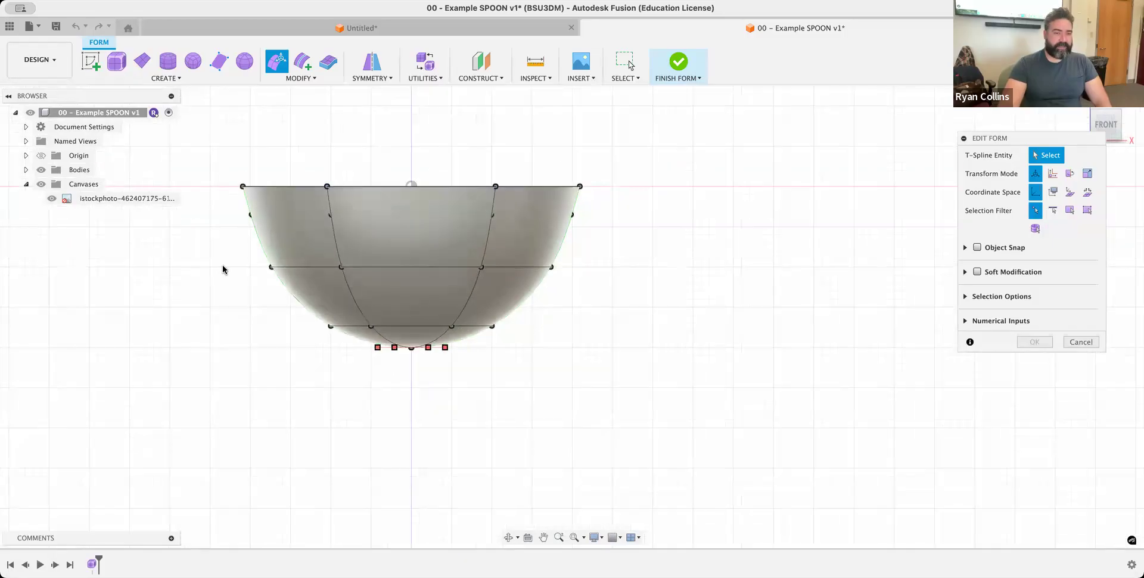
pyautogui.moveTo(189, 254); pyautogui.dragTo(631, 401)
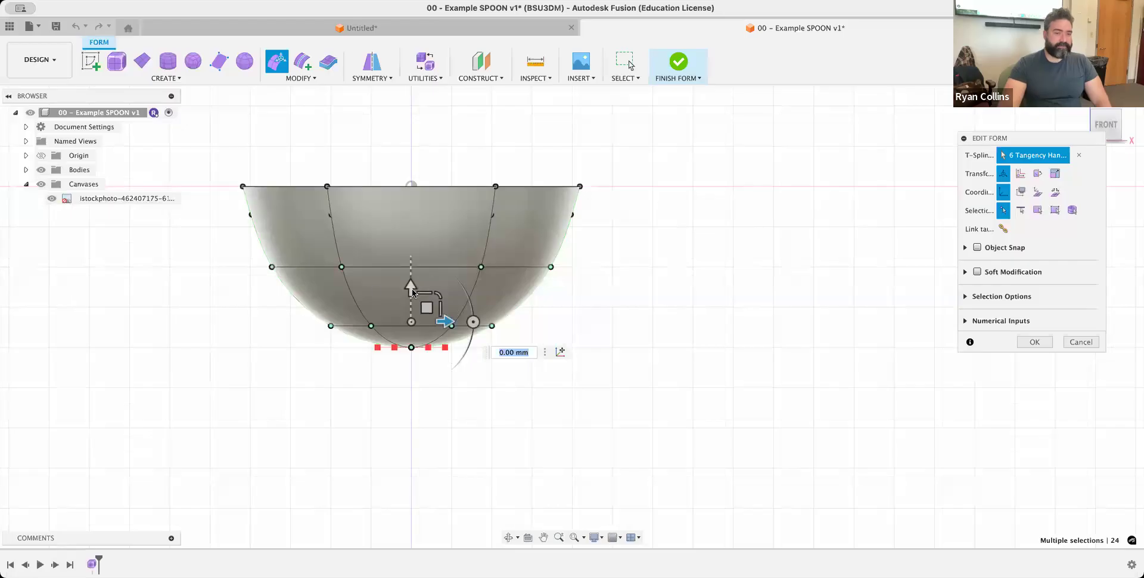
pyautogui.moveTo(412, 288); pyautogui.dragTo(411, 253)
pyautogui.moveTo(249, 270); pyautogui.dragTo(609, 384)
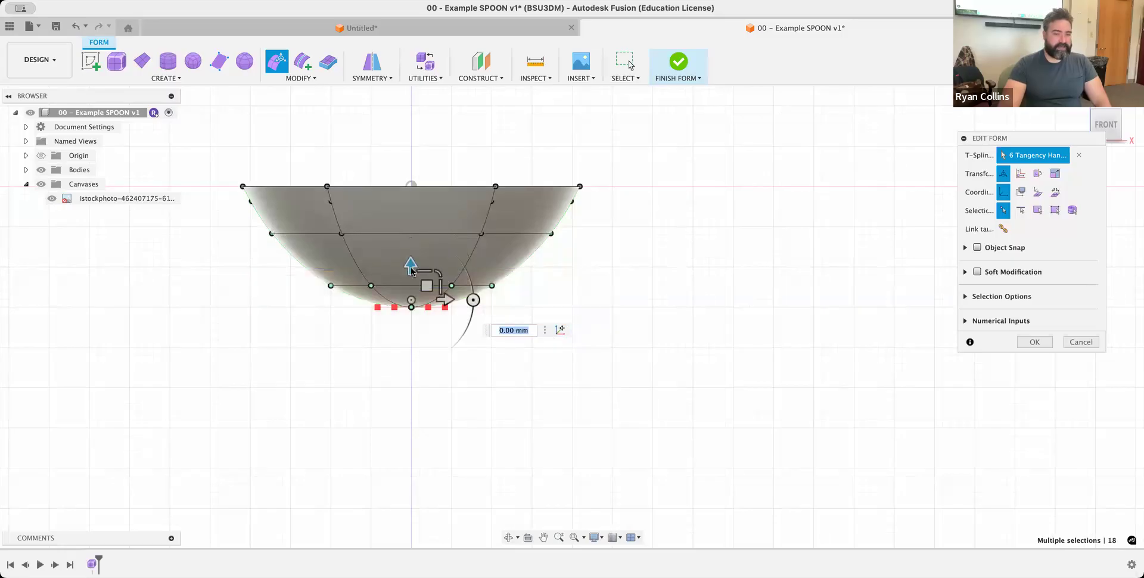
pyautogui.moveTo(411, 268); pyautogui.dragTo(411, 228)
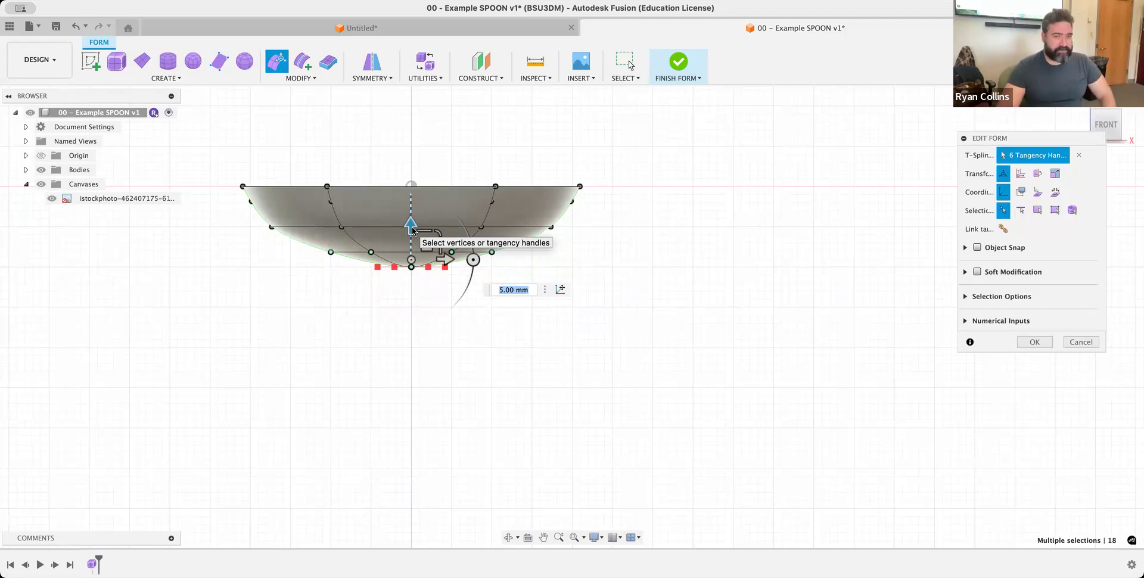
# Step: Confirm the Edit Form changes to the flattened bowl and check its outline against the spoon canvas from above
pyautogui.click(709, 222)
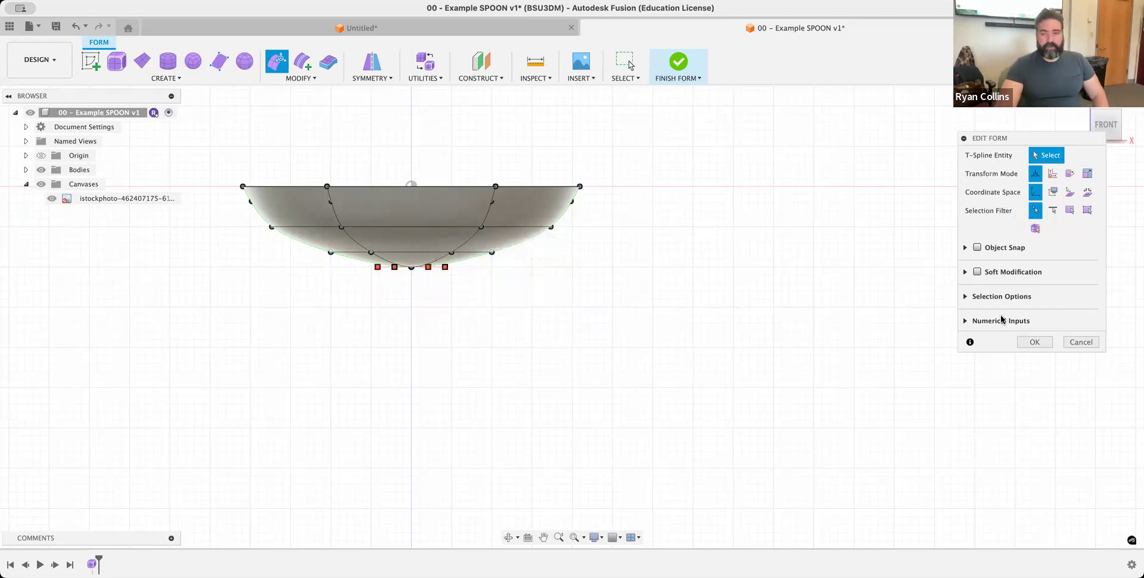
pyautogui.click(1033, 343)
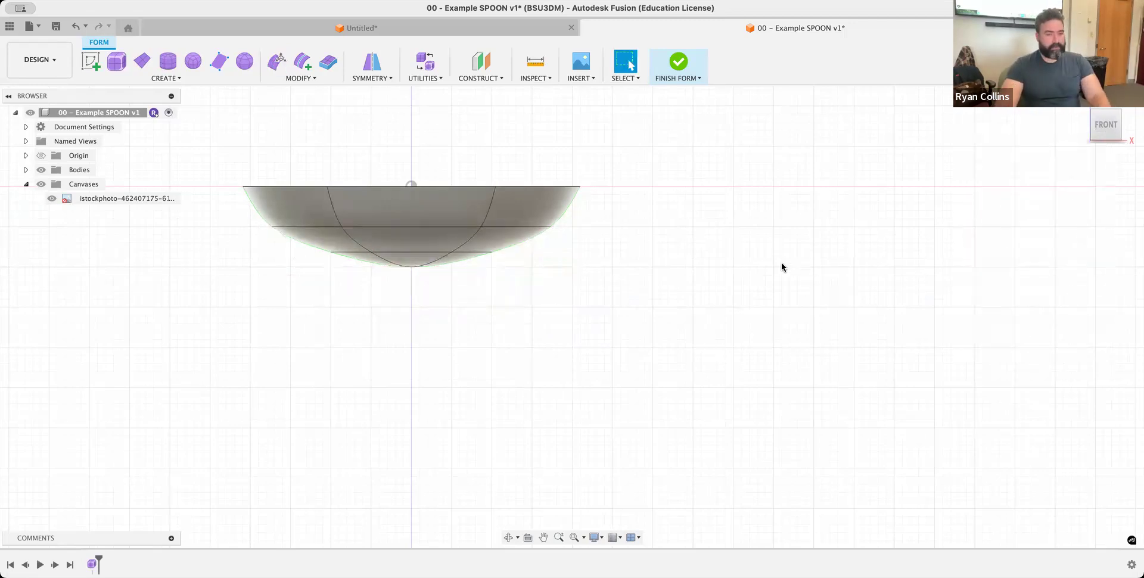
pyautogui.keyDown('shift'); pyautogui.moveTo(707, 230); pyautogui.dragTo(707, 235, button='middle'); pyautogui.keyUp('shift')
pyautogui.moveTo(699, 286); pyautogui.dragTo(716, 565, button='middle')
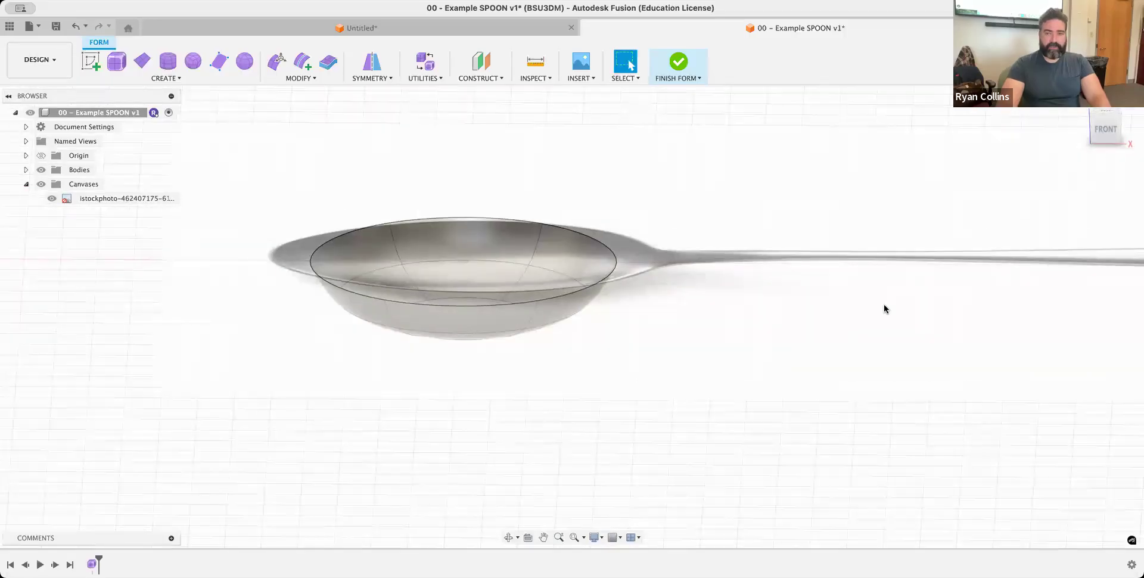
pyautogui.click(1107, 113)
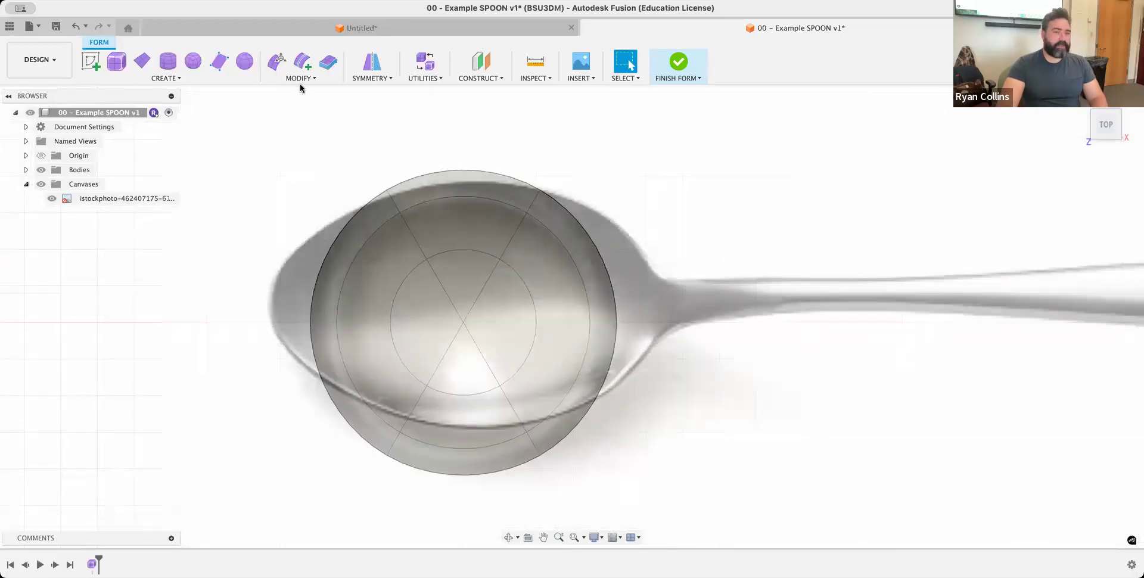
# Step: Stretch the bowl's tip with Edit Form by moving the vertices along its centerline there 9 mm outward to the pictured tip
pyautogui.click(277, 62)
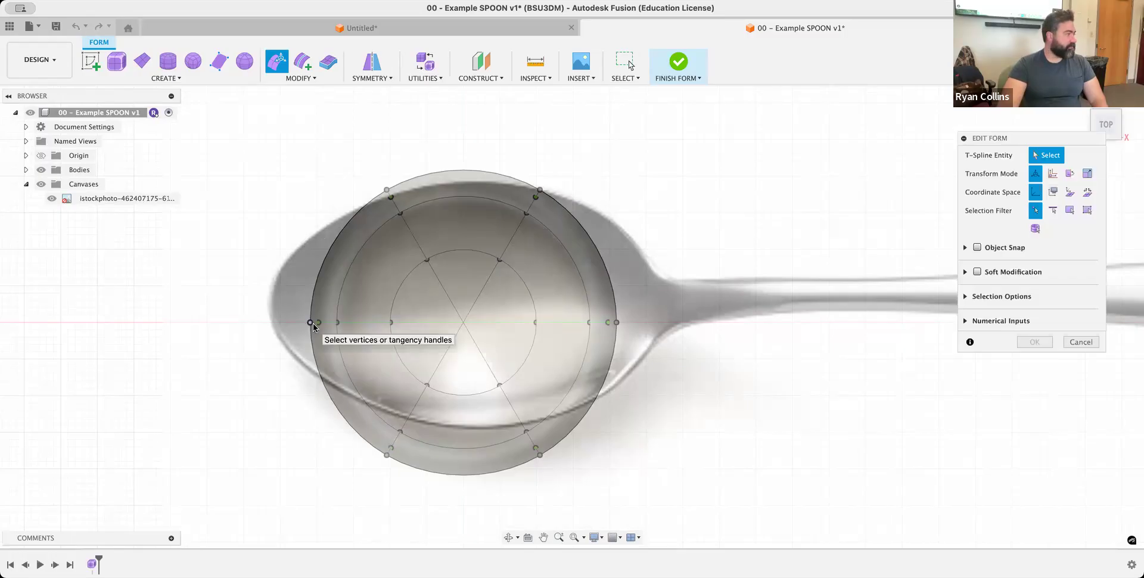
pyautogui.moveTo(234, 295); pyautogui.dragTo(411, 352)
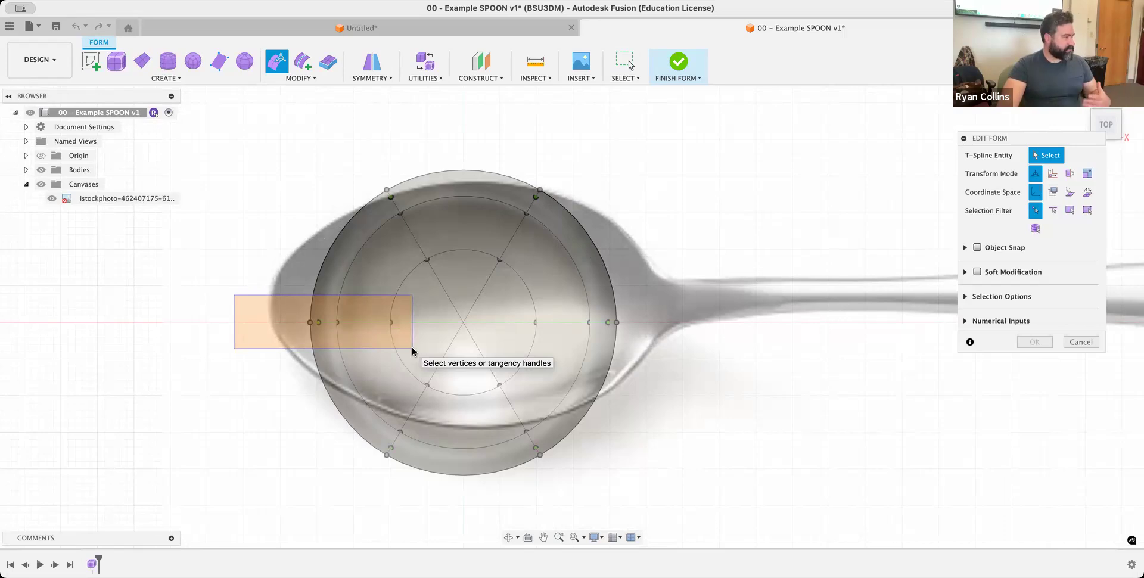
pyautogui.moveTo(412, 347); pyautogui.dragTo(412, 347)
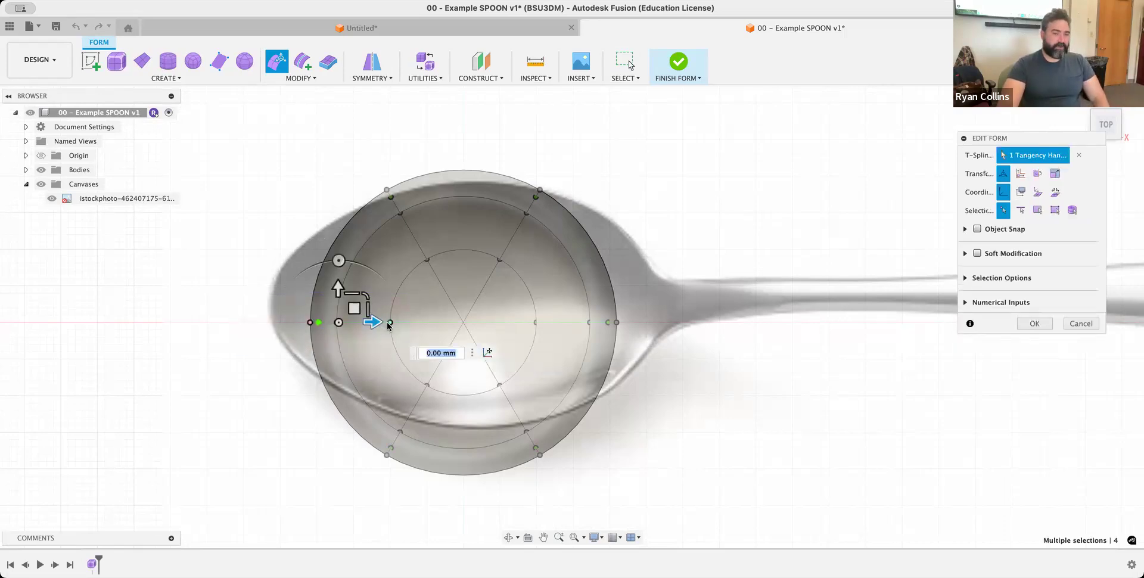
pyautogui.scroll(3, 357, 324)
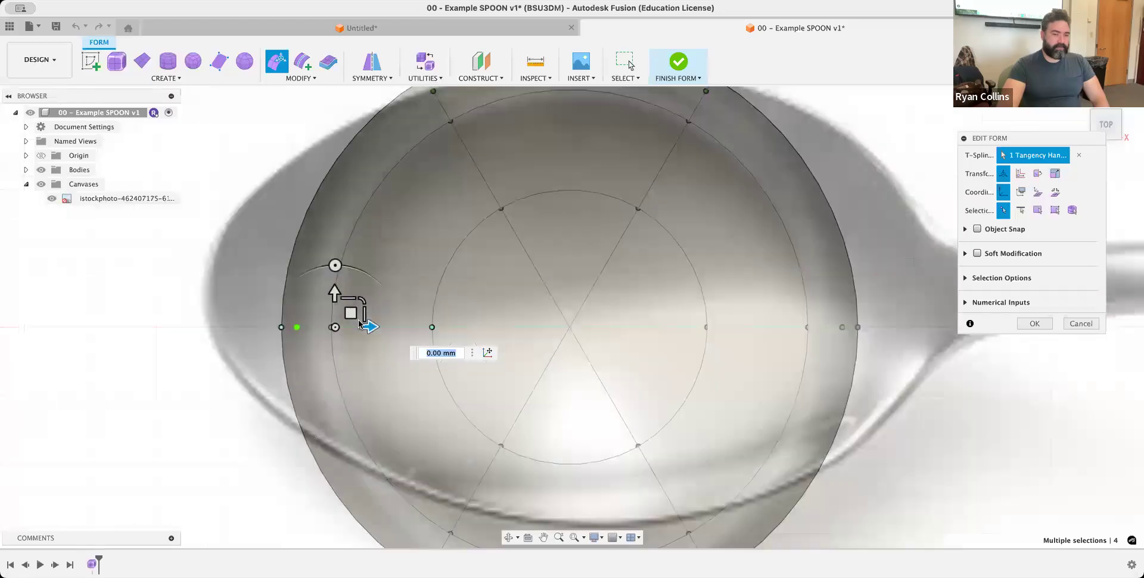
pyautogui.scroll(3, 359, 323)
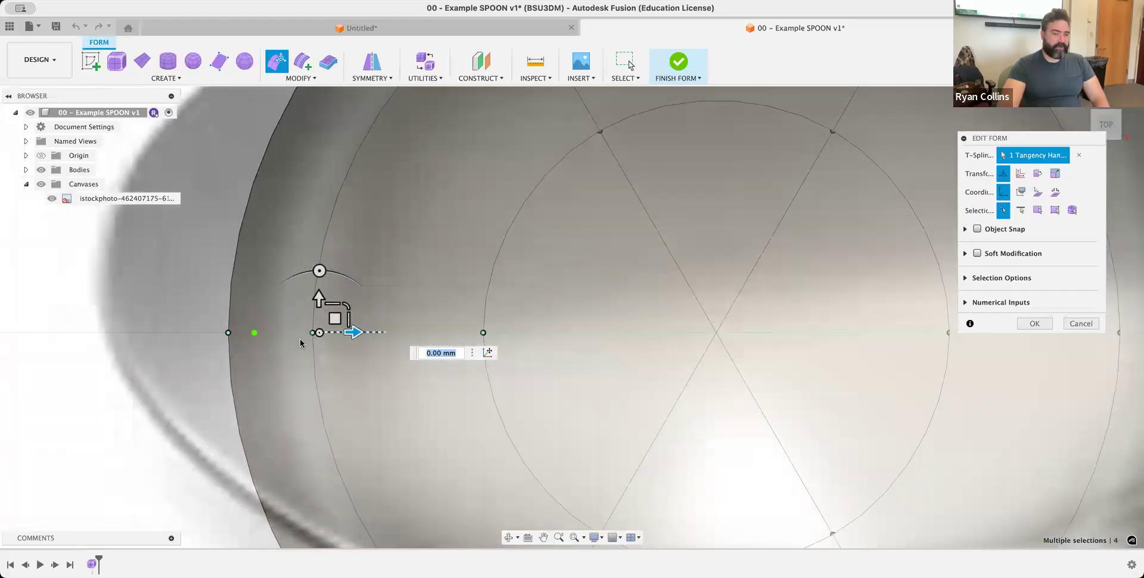
pyautogui.scroll(-5, 300, 343)
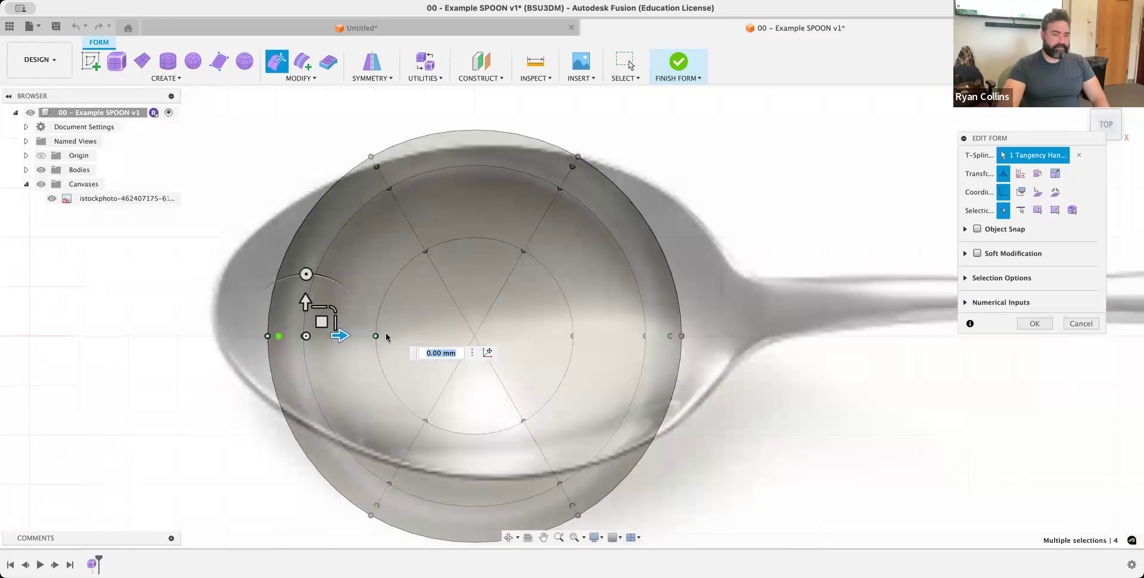
pyautogui.moveTo(340, 335); pyautogui.dragTo(262, 337)
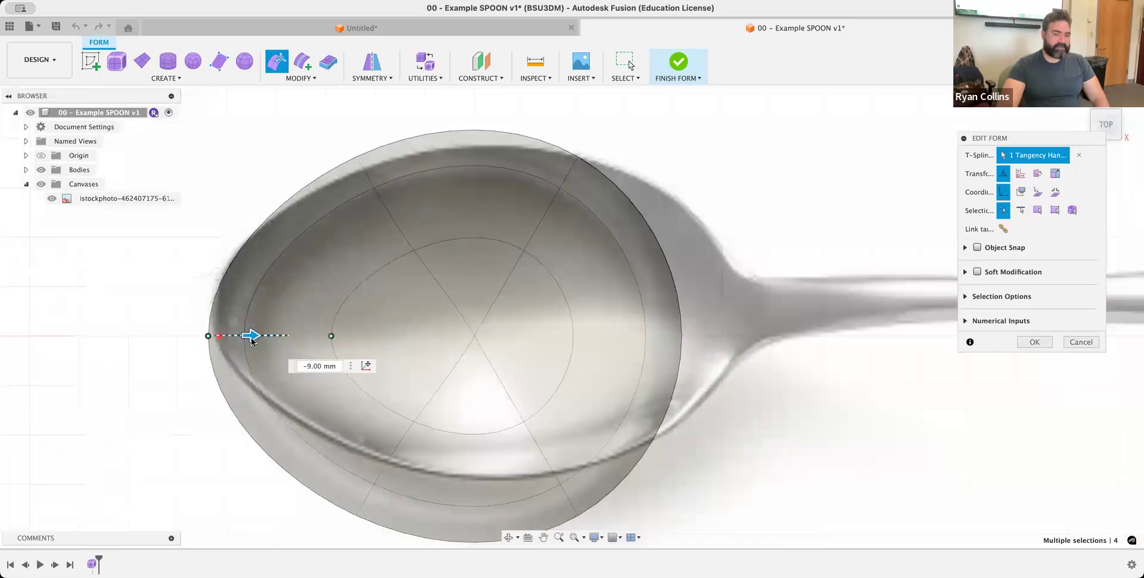
# Step: Move the centerline vertices at the bowl's handle end 9 mm toward the handle to reach the pictured neck
pyautogui.click(525, 302)
pyautogui.moveTo(525, 298); pyautogui.dragTo(742, 372)
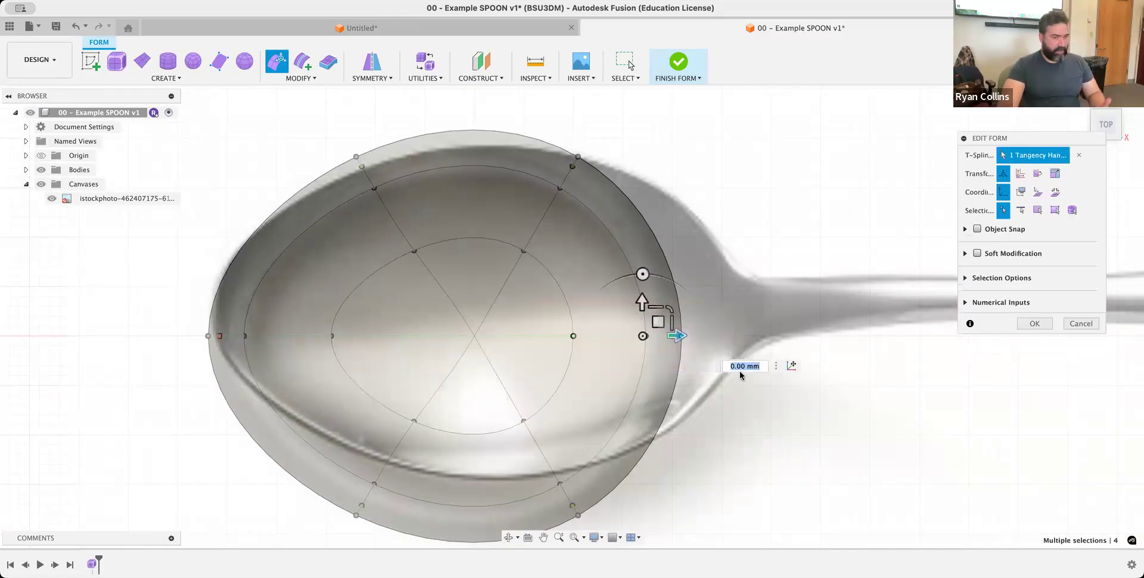
pyautogui.moveTo(677, 335); pyautogui.dragTo(772, 338)
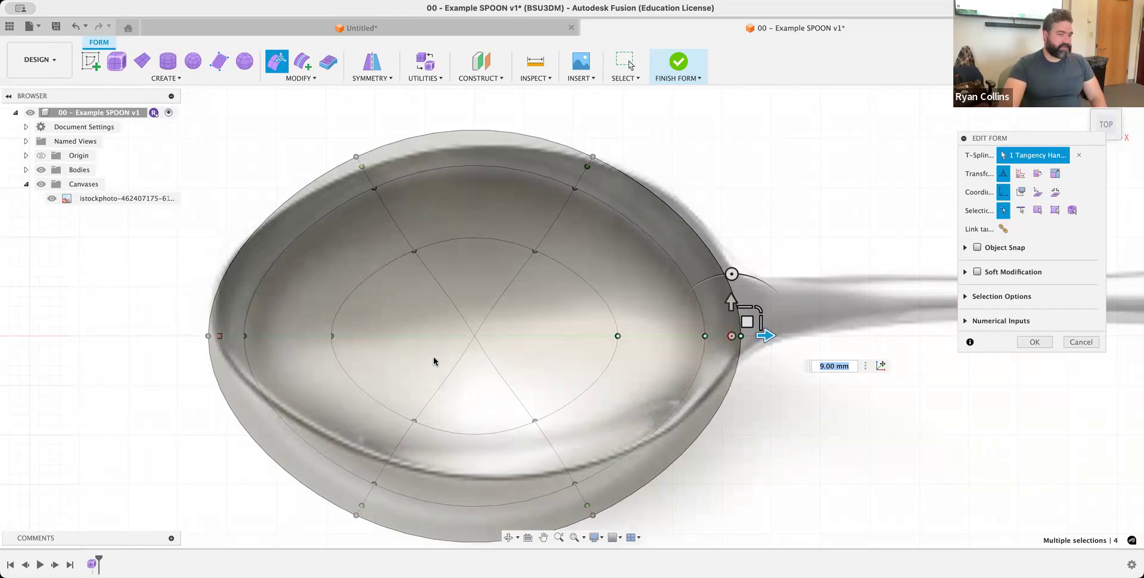
# Step: Narrow the bowl across its width by scaling all vertices between its two end points to 0.694
pyautogui.scroll(-2, 449, 377)
pyautogui.scroll(-1, 358, 146)
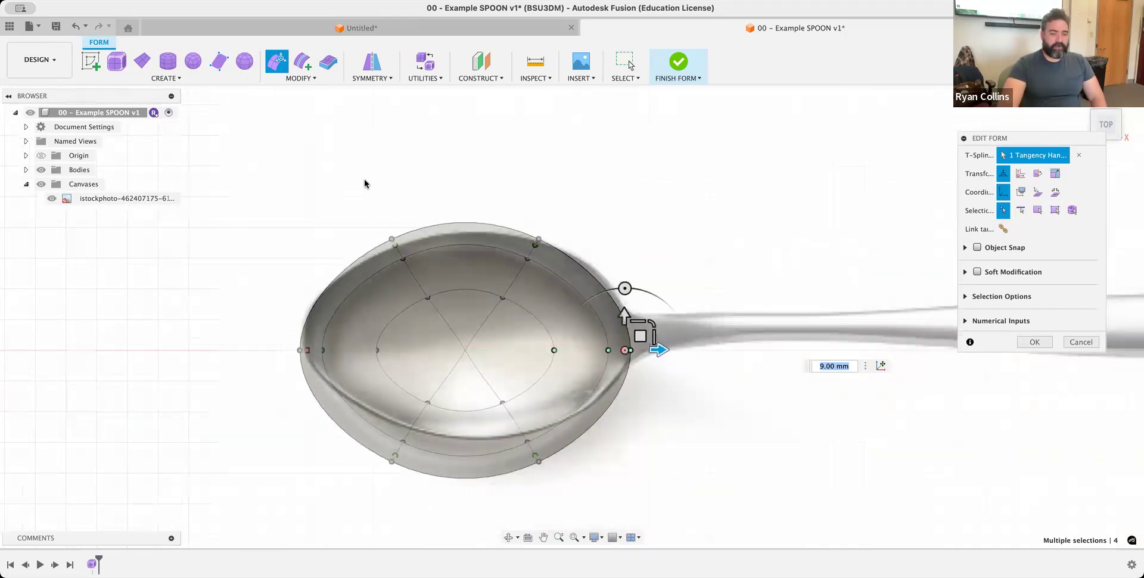
pyautogui.moveTo(364, 182); pyautogui.dragTo(573, 535)
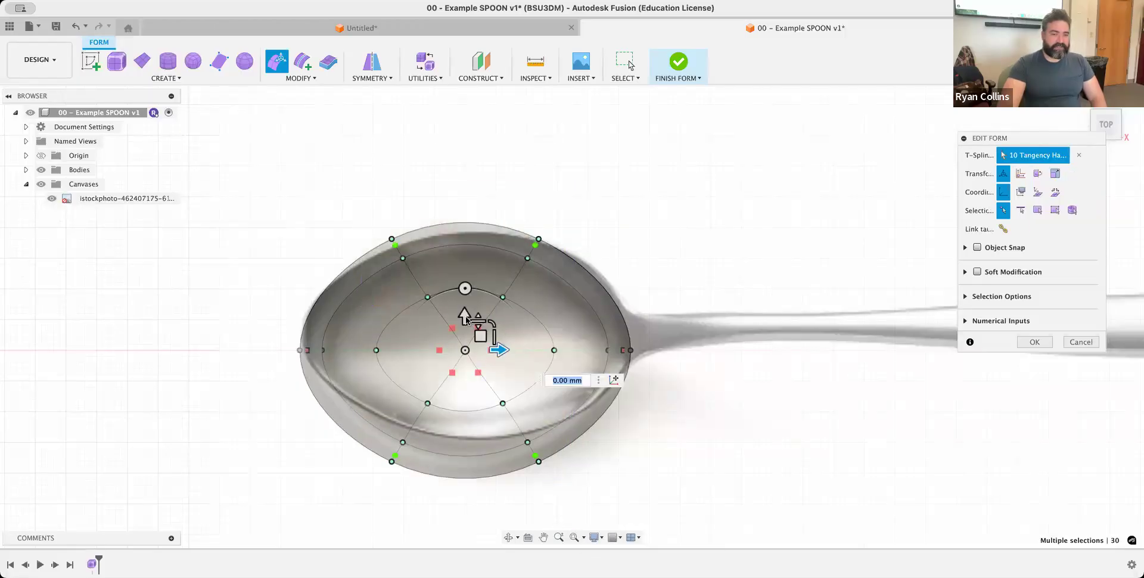
pyautogui.moveTo(465, 316); pyautogui.dragTo(477, 346)
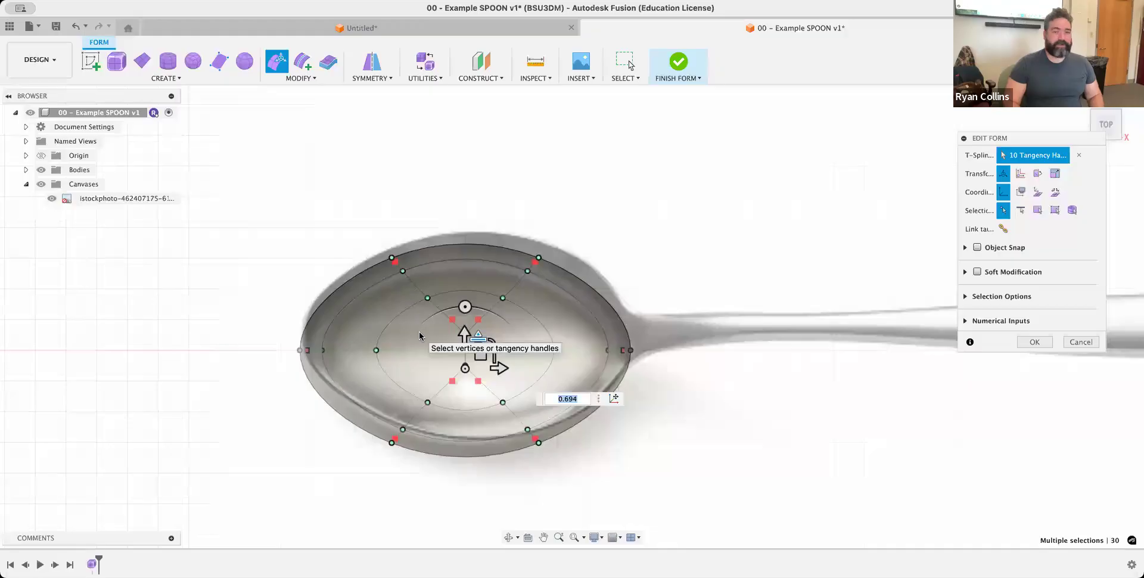
pyautogui.click(679, 385)
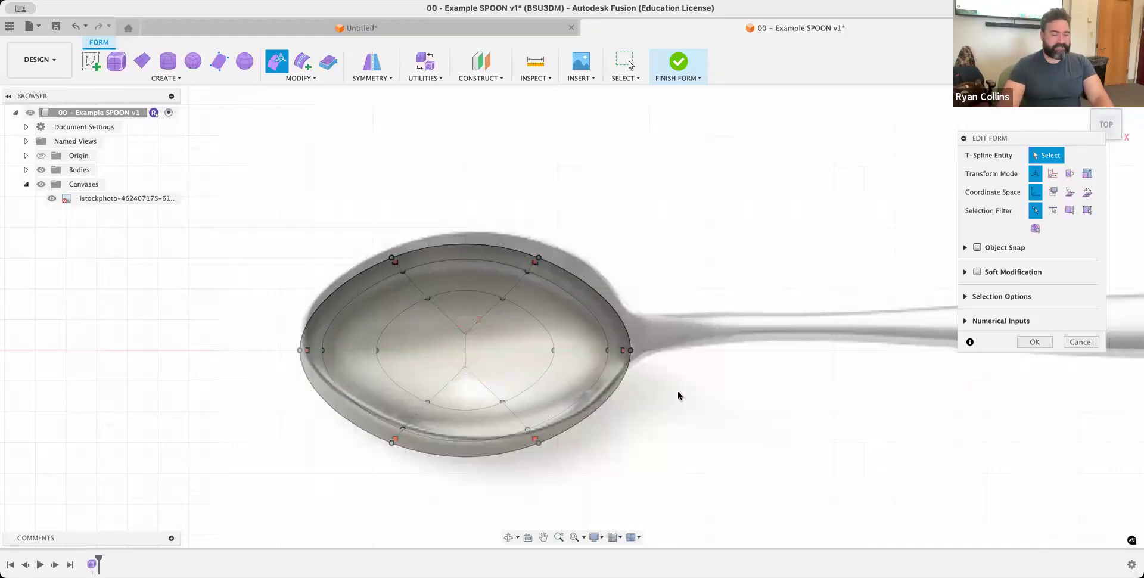
# Step: Shift all vertices below the bowl's rim 3 mm toward the handle in the front view, and finish the form edit
pyautogui.keyDown('shift'); pyautogui.moveTo(678, 398); pyautogui.dragTo(663, 352, button='middle'); pyautogui.keyUp('shift')
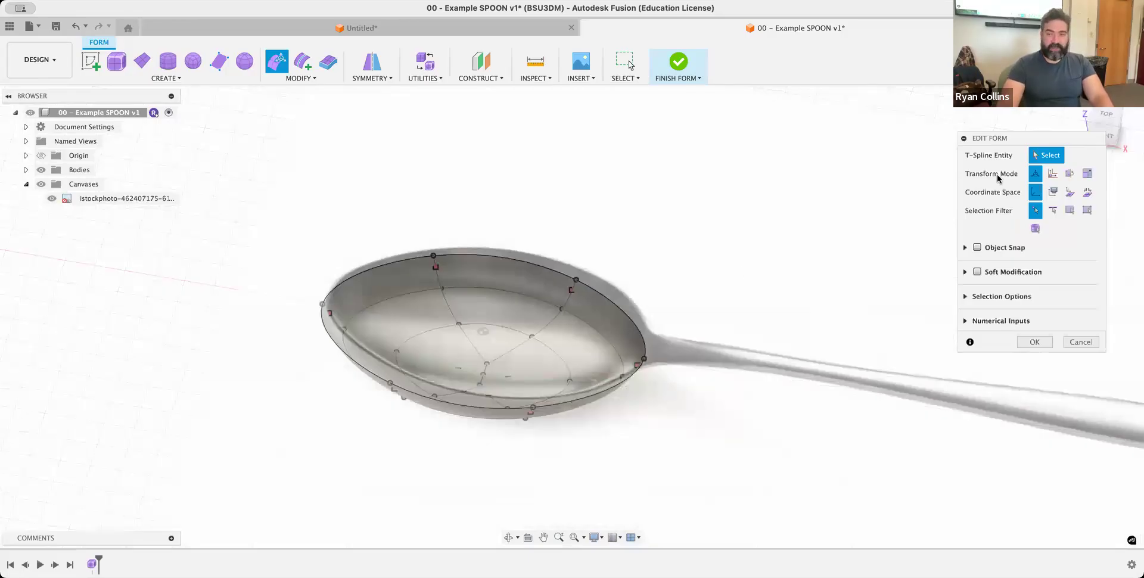
pyautogui.moveTo(1074, 137); pyautogui.dragTo(1077, 216)
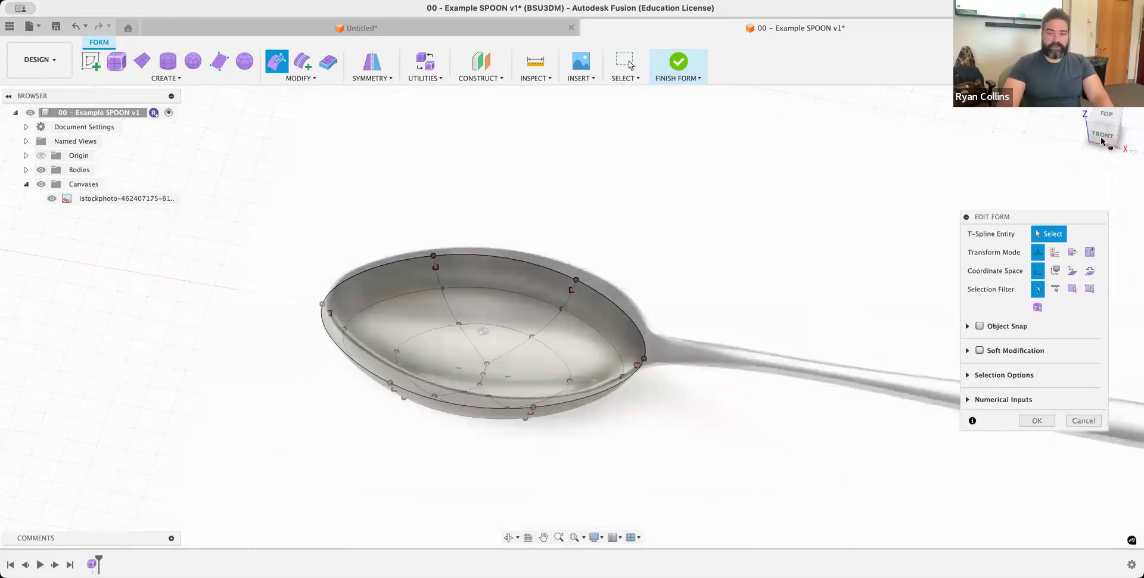
pyautogui.click(1102, 139)
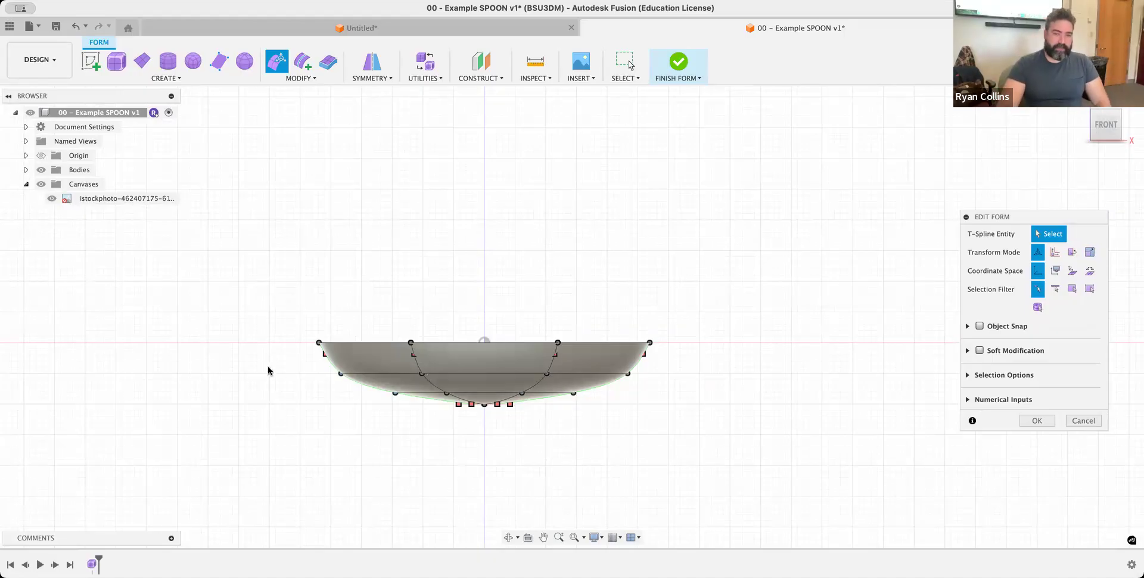
pyautogui.moveTo(266, 364); pyautogui.dragTo(738, 487)
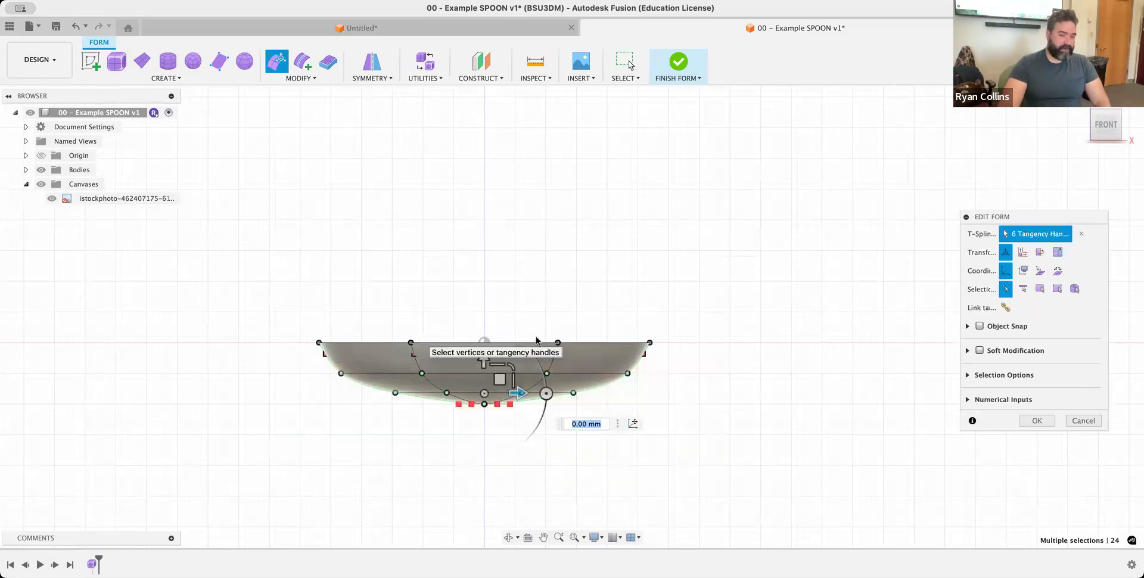
pyautogui.moveTo(522, 394); pyautogui.dragTo(540, 398)
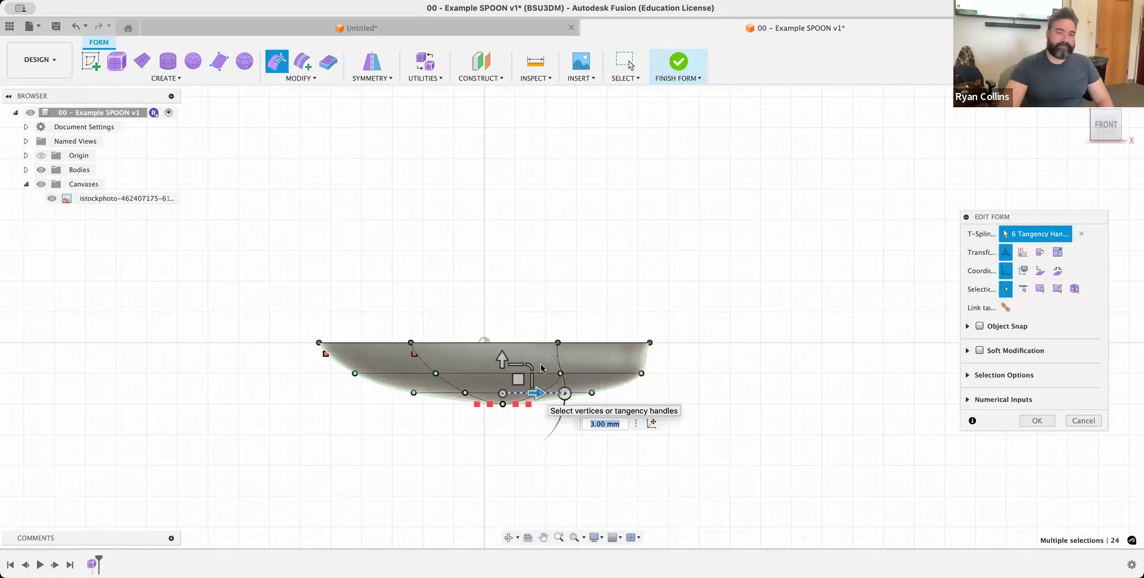
pyautogui.click(605, 290)
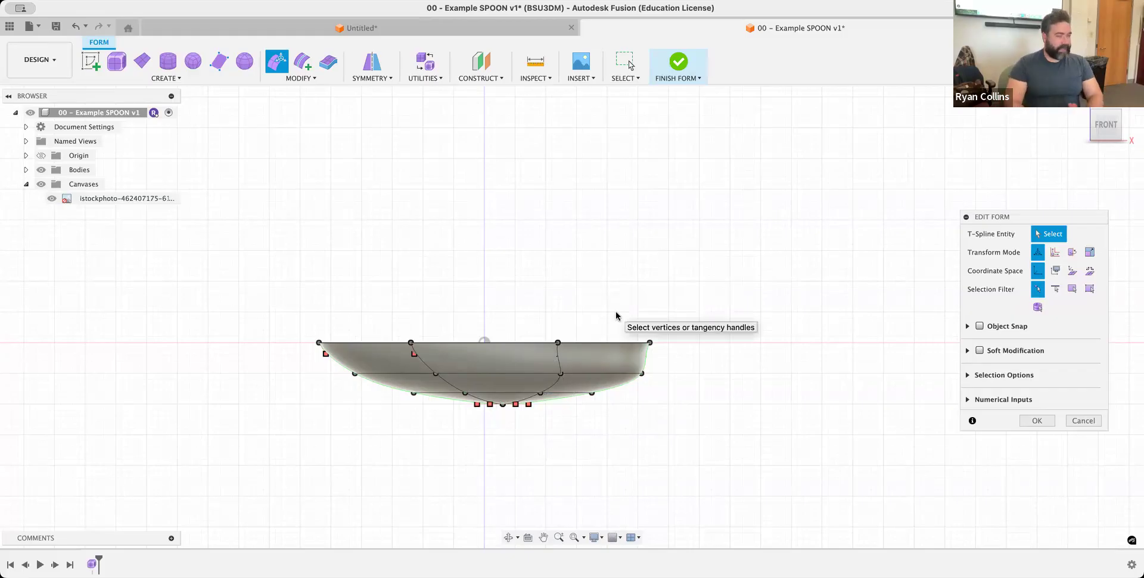
pyautogui.keyDown('shift'); pyautogui.moveTo(523, 289); pyautogui.dragTo(549, 311, button='middle'); pyautogui.keyUp('shift')
pyautogui.keyDown('shift'); pyautogui.moveTo(465, 273); pyautogui.dragTo(971, 420, button='middle'); pyautogui.keyUp('shift')
pyautogui.click(1037, 421)
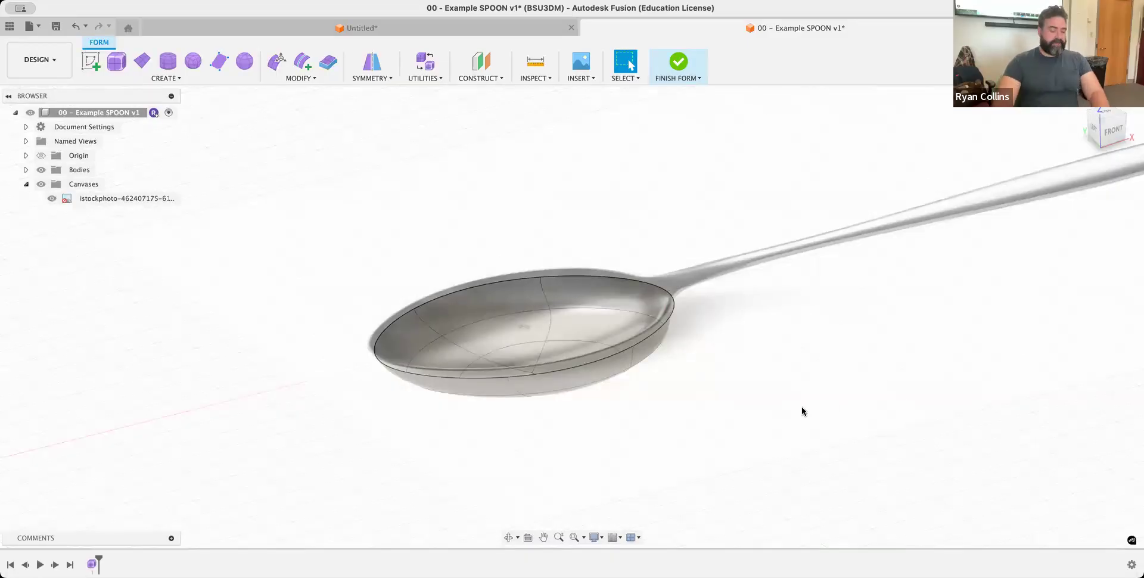
# Step: Start a T-Spline plane on the horizontal origin plane, using the Center rectangle option
pyautogui.keyDown('shift'); pyautogui.moveTo(712, 430); pyautogui.dragTo(795, 307, button='middle'); pyautogui.keyUp('shift')
pyautogui.moveTo(634, 338); pyautogui.dragTo(309, 386, button='middle')
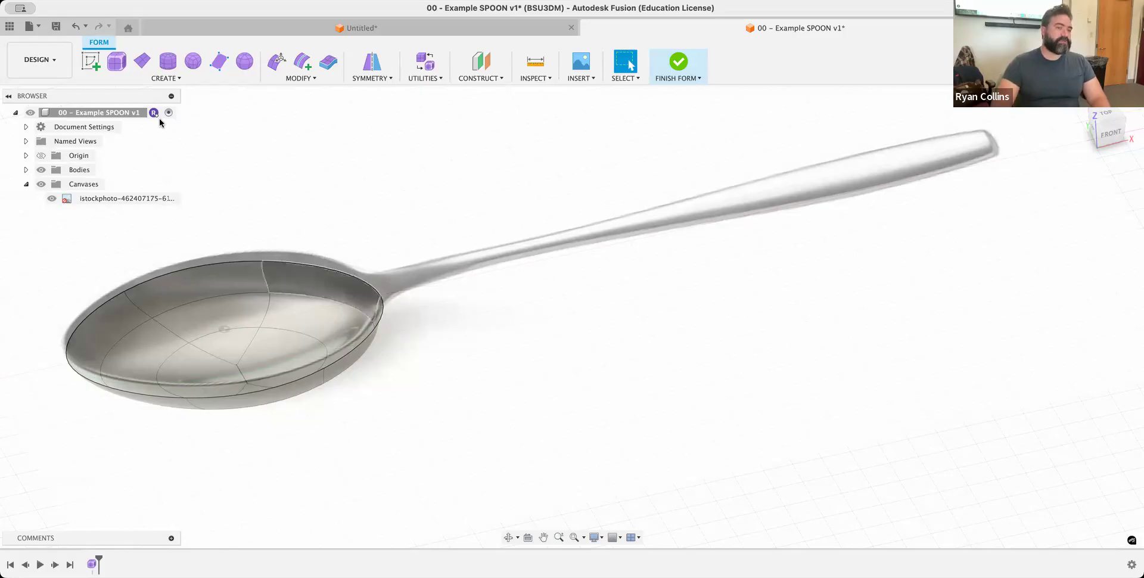
pyautogui.click(156, 78)
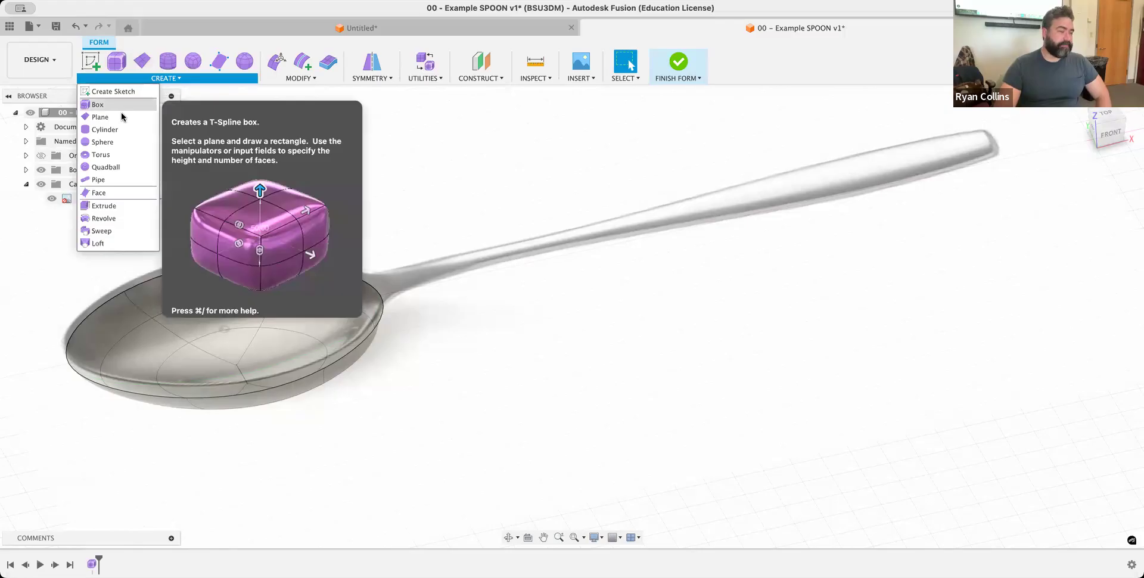
pyautogui.click(122, 115)
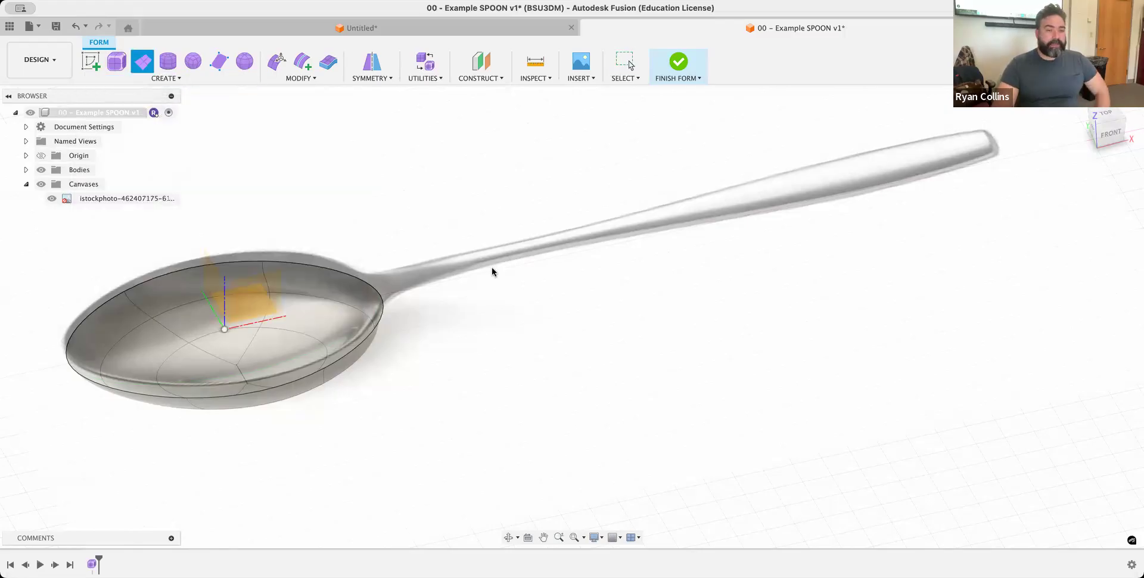
pyautogui.keyDown('shift'); pyautogui.moveTo(421, 334); pyautogui.dragTo(357, 408, button='middle'); pyautogui.keyUp('shift')
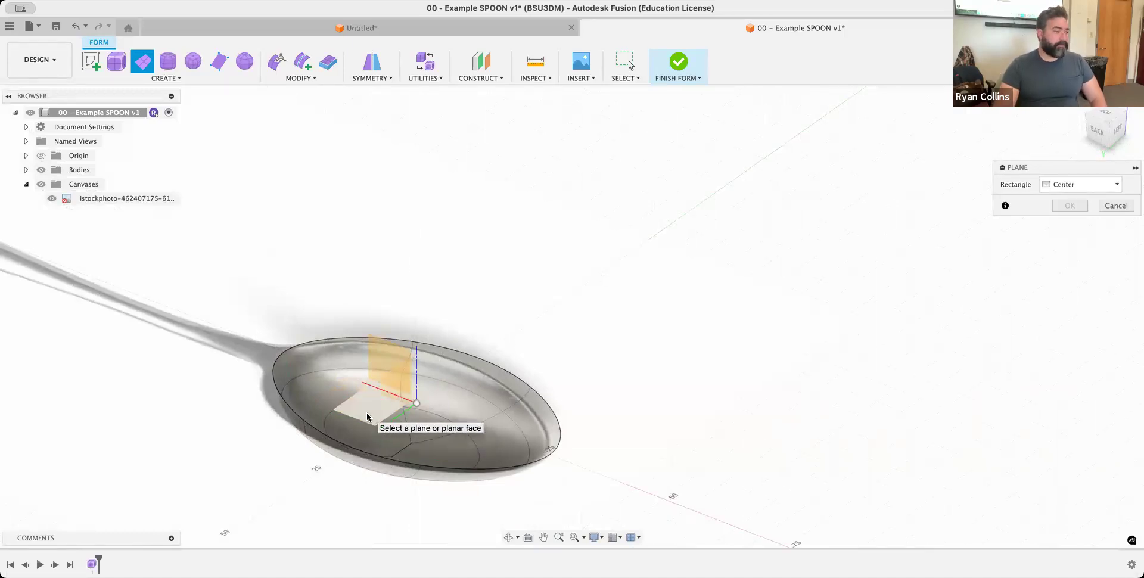
pyautogui.moveTo(338, 340); pyautogui.dragTo(513, 400, button='middle')
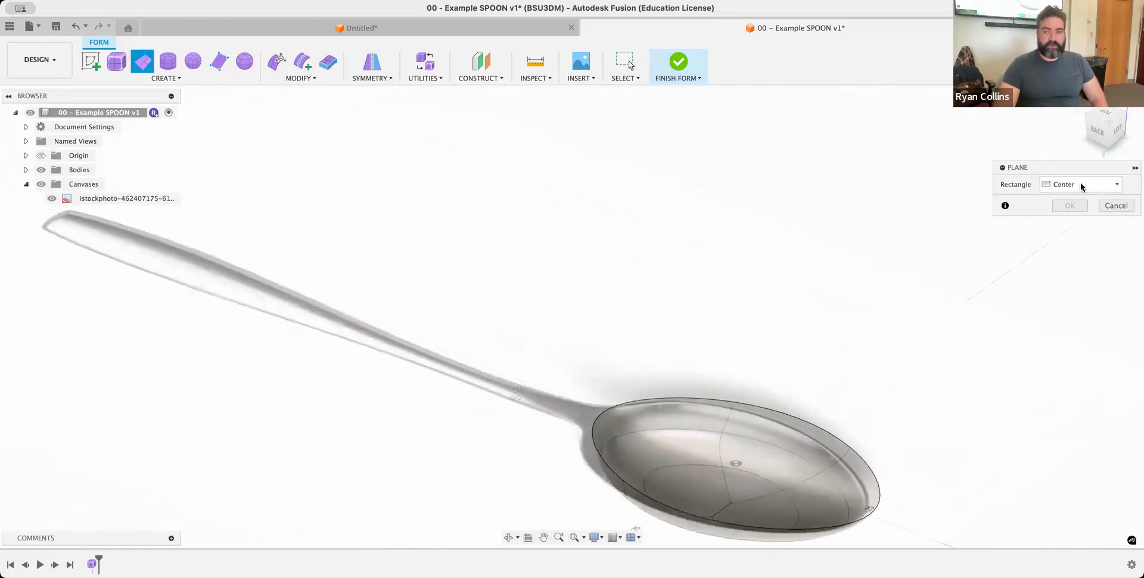
pyautogui.scroll(-3, 447, 362)
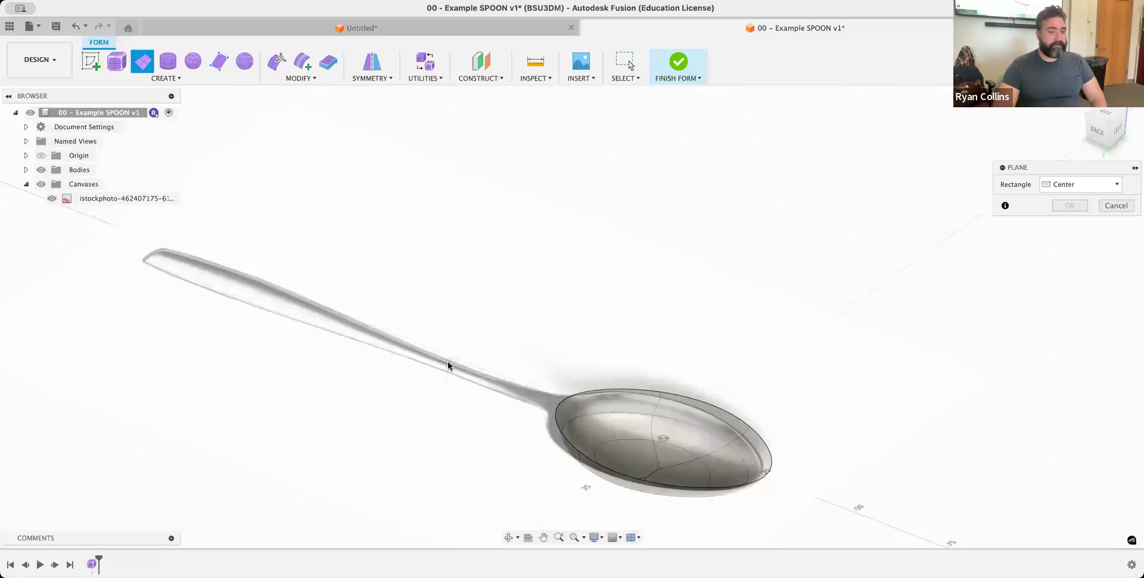
pyautogui.scroll(1, 497, 352)
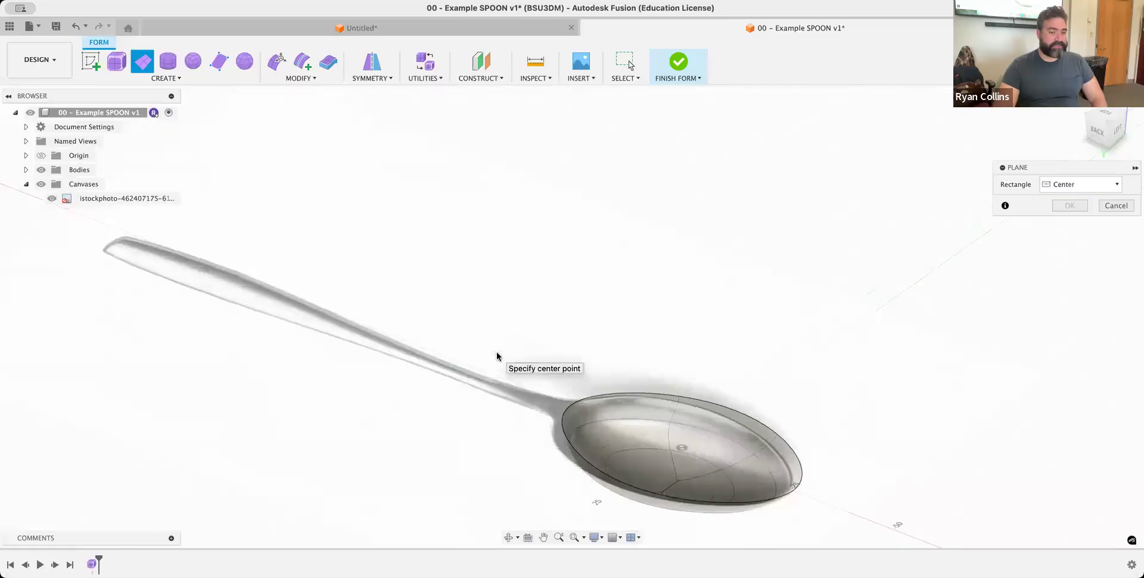
pyautogui.click(1077, 190)
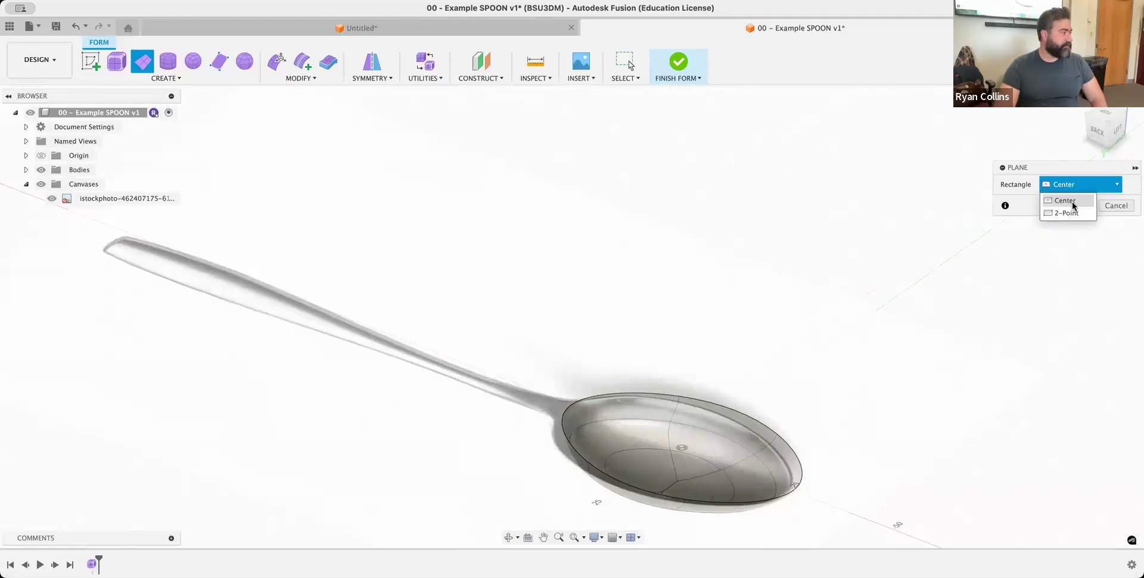
pyautogui.click(1074, 205)
# Step: Hide the spoon canvas and place a 92 mm by 8 mm plane along the centerline beyond the bowl's handle end
pyautogui.keyDown('shift'); pyautogui.moveTo(598, 402); pyautogui.dragTo(629, 377, button='middle'); pyautogui.keyUp('shift')
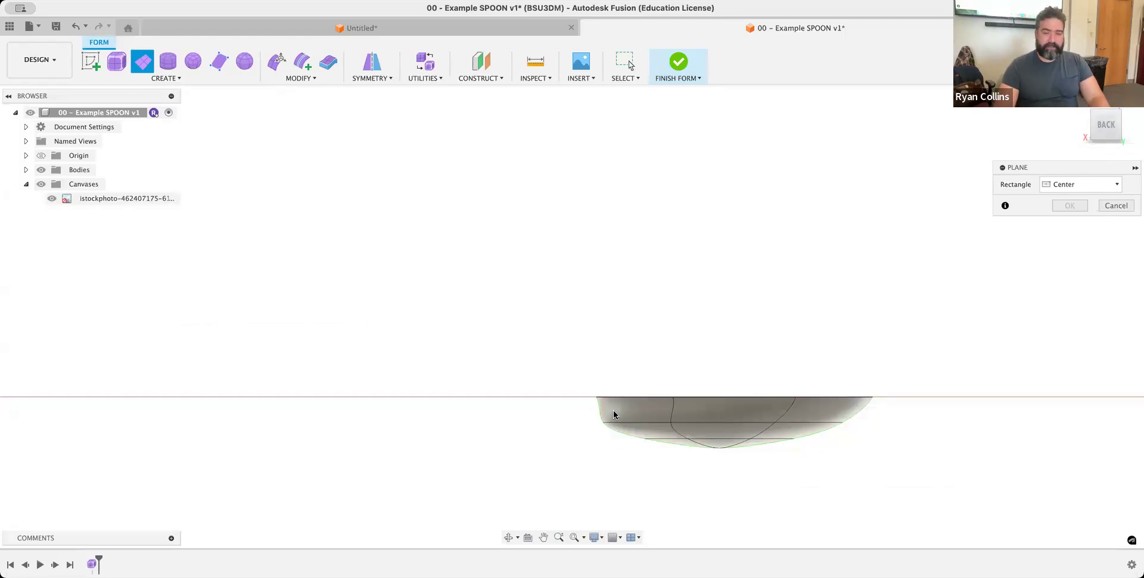
pyautogui.keyDown('shift'); pyautogui.moveTo(600, 424); pyautogui.dragTo(596, 438, button='middle'); pyautogui.keyUp('shift')
pyautogui.click(1112, 116)
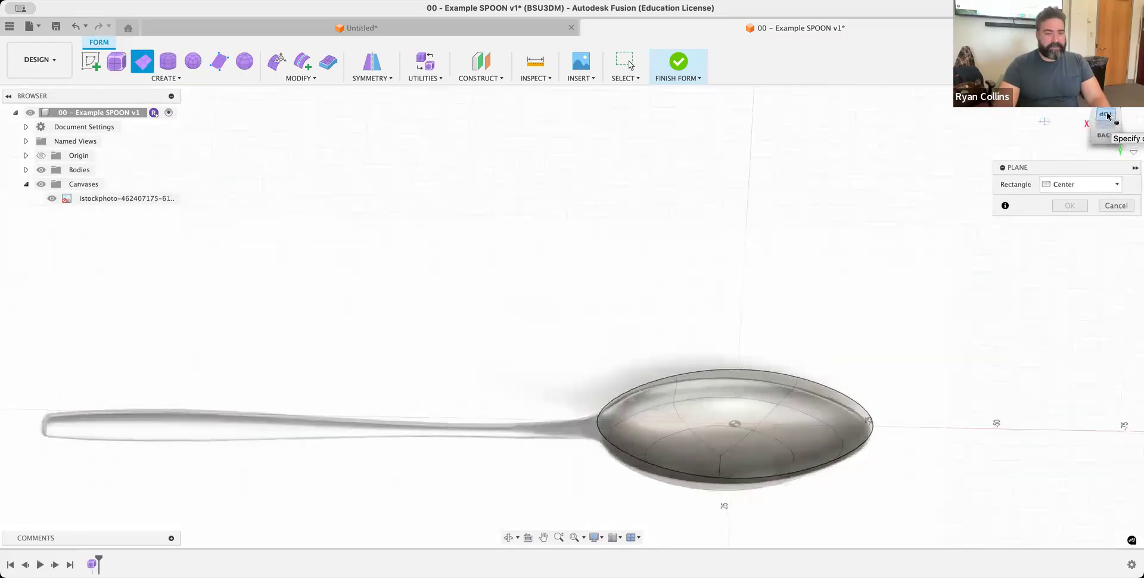
pyautogui.middleClick(478, 343)
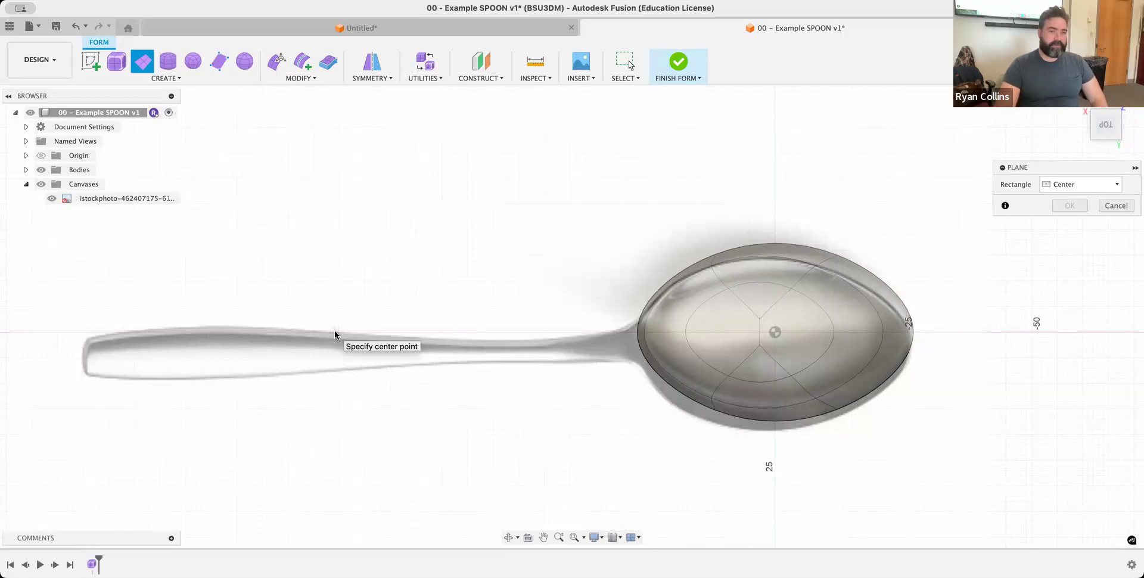
pyautogui.click(52, 199)
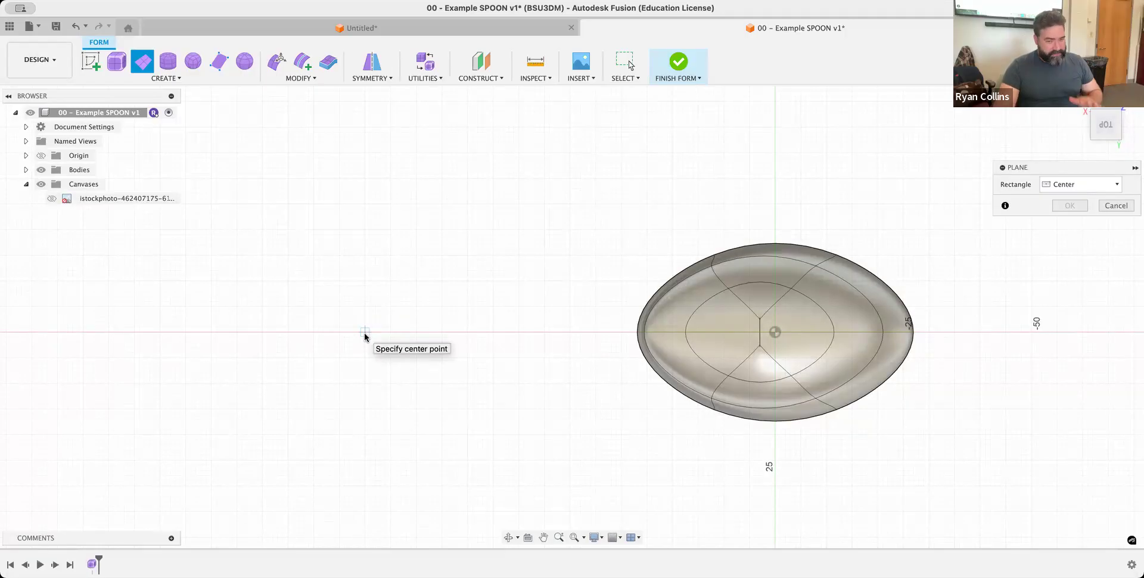
pyautogui.click(364, 332)
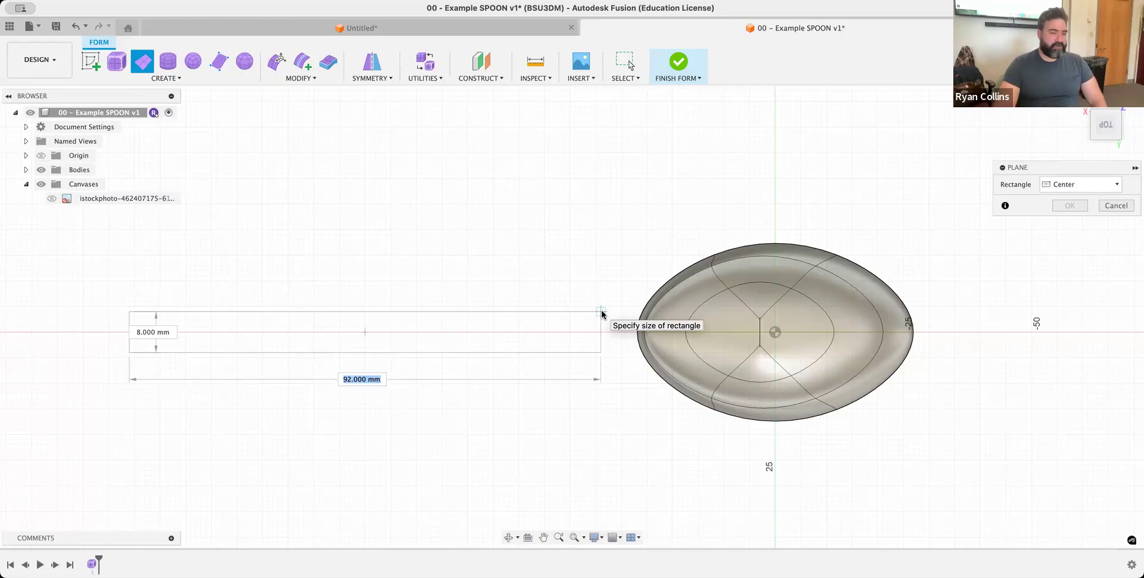
pyautogui.click(601, 314)
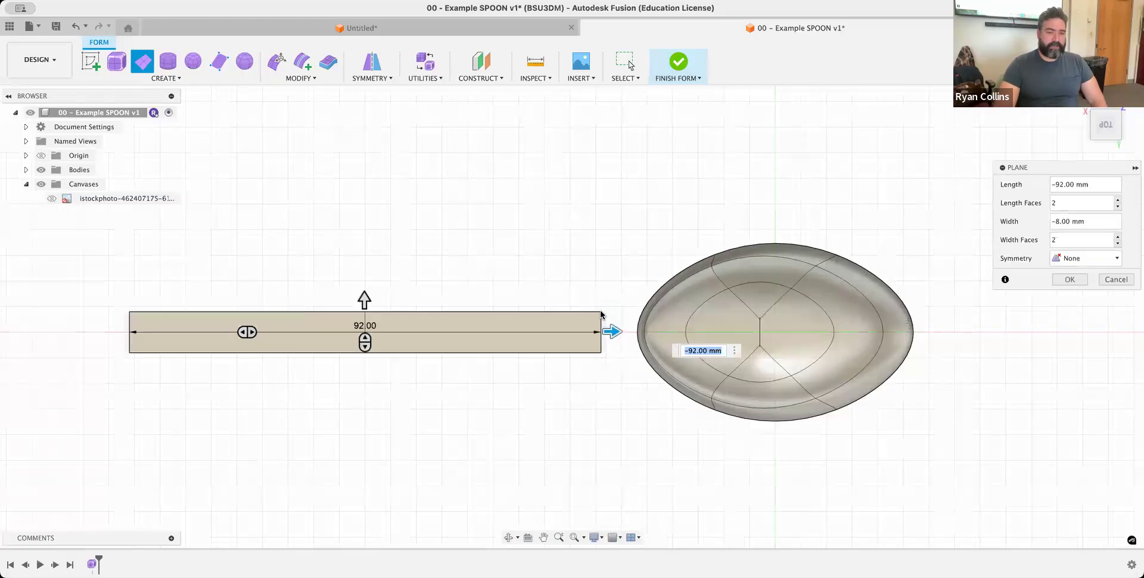
# Step: Check the handle plane against the spoon canvas, then give it 3 length faces and mirror symmetry across its width
pyautogui.click(56, 199)
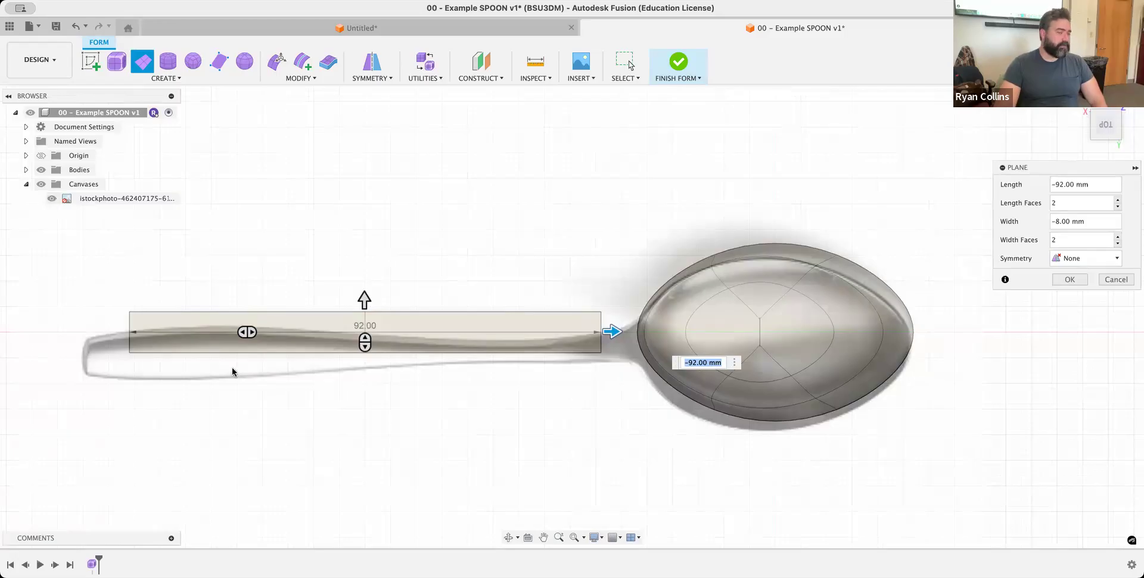
pyautogui.click(52, 198)
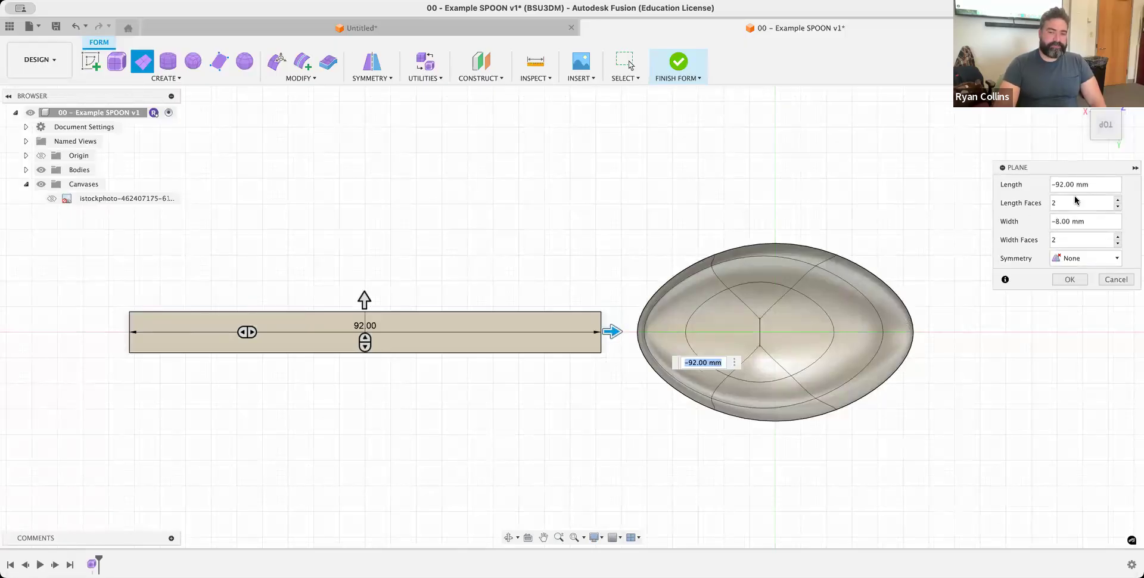
pyautogui.click(1117, 200)
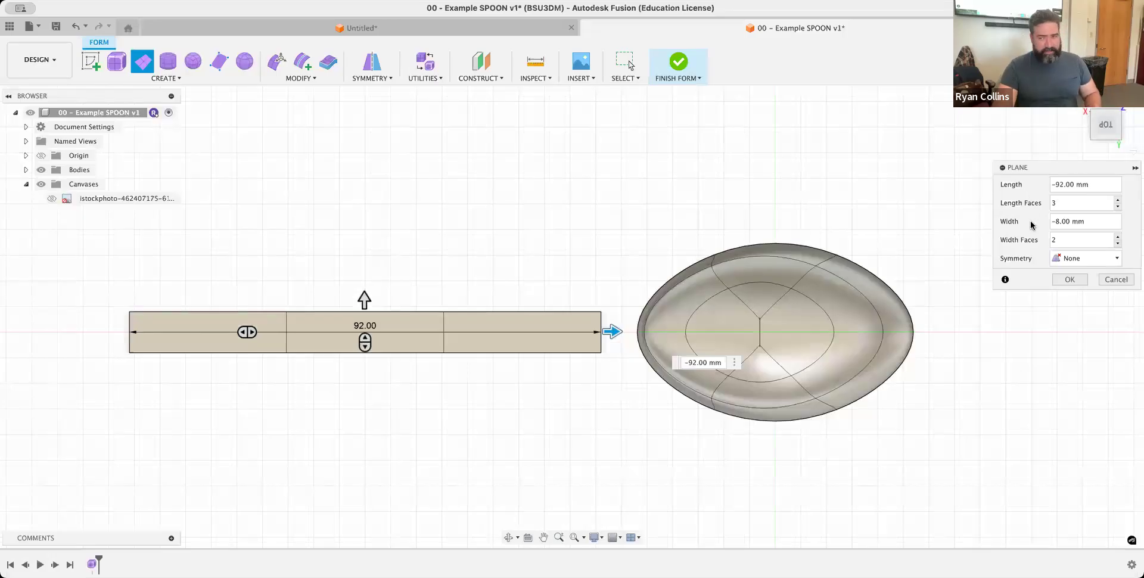
pyautogui.click(1075, 259)
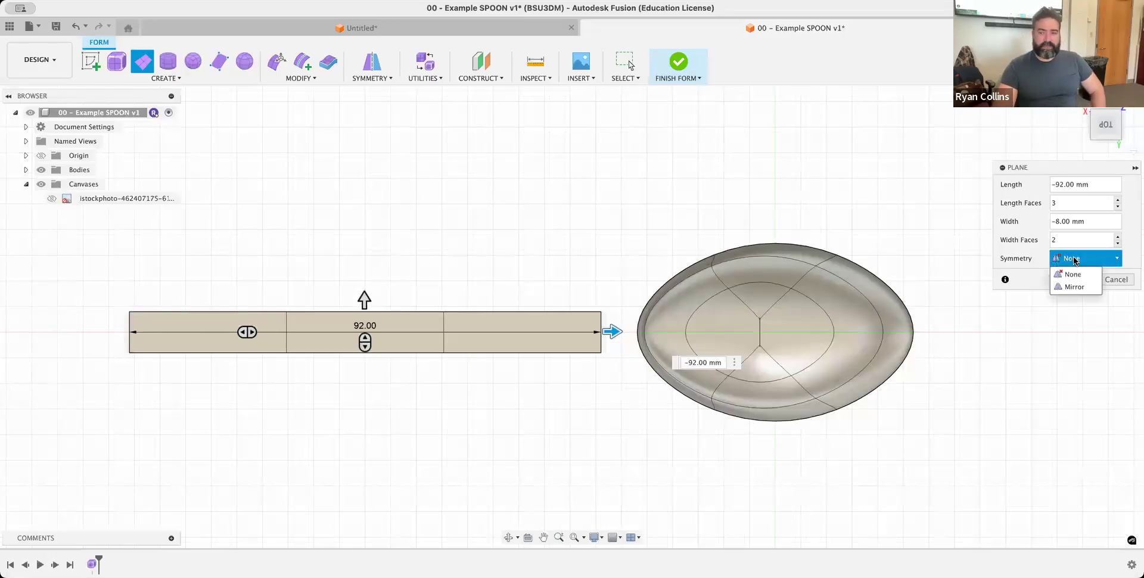
pyautogui.click(1075, 286)
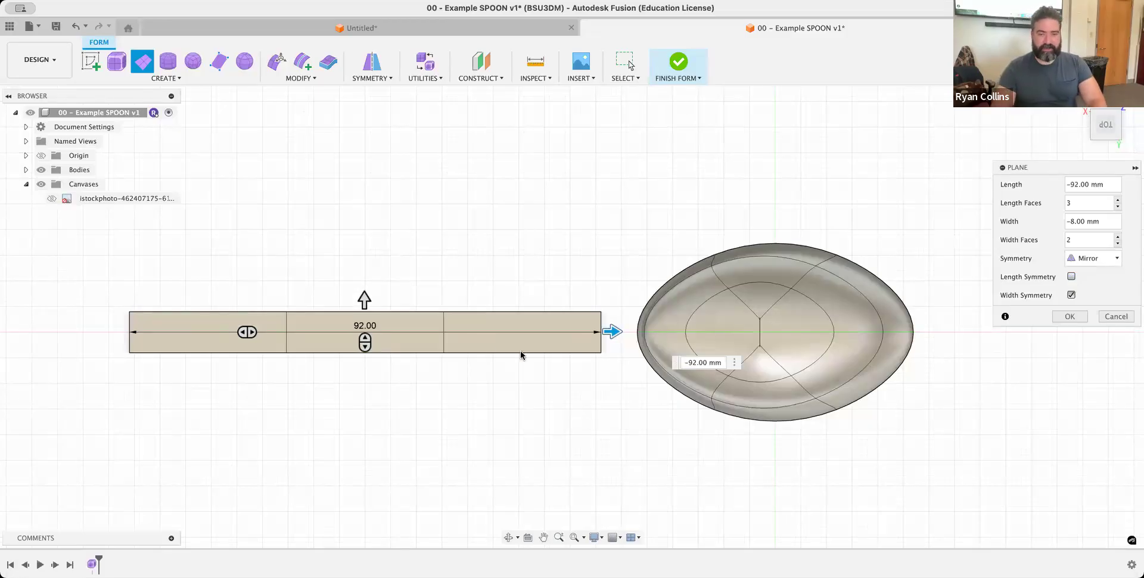
# Step: Set the handle plane's length to 92 mm, keep Width Symmetry on, and create the plane
pyautogui.write('NN')
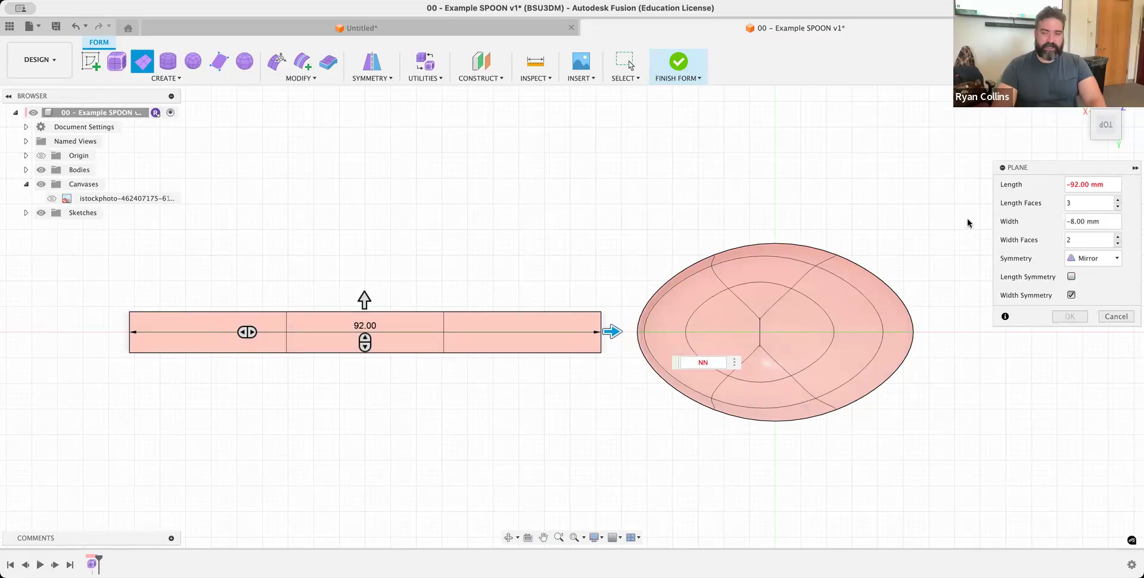
pyautogui.click(1072, 296)
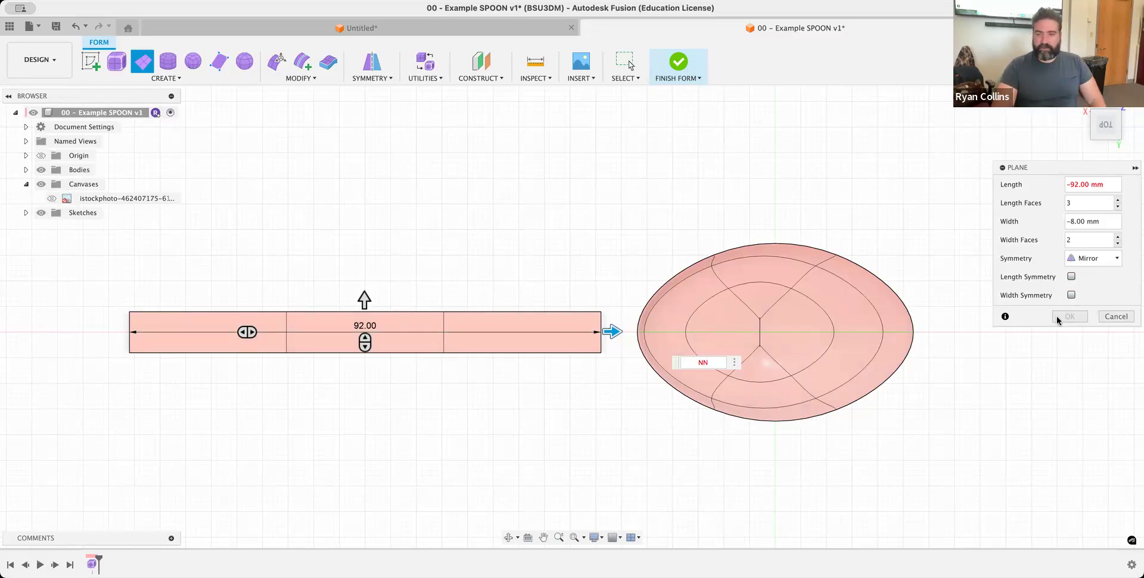
pyautogui.click(1096, 184)
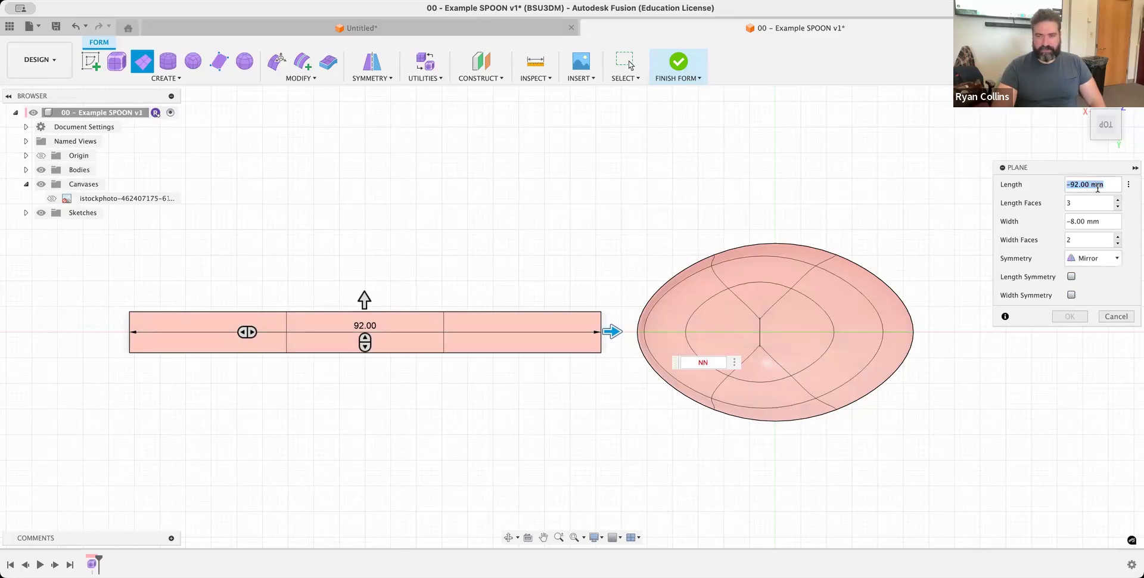
pyautogui.click(1073, 186)
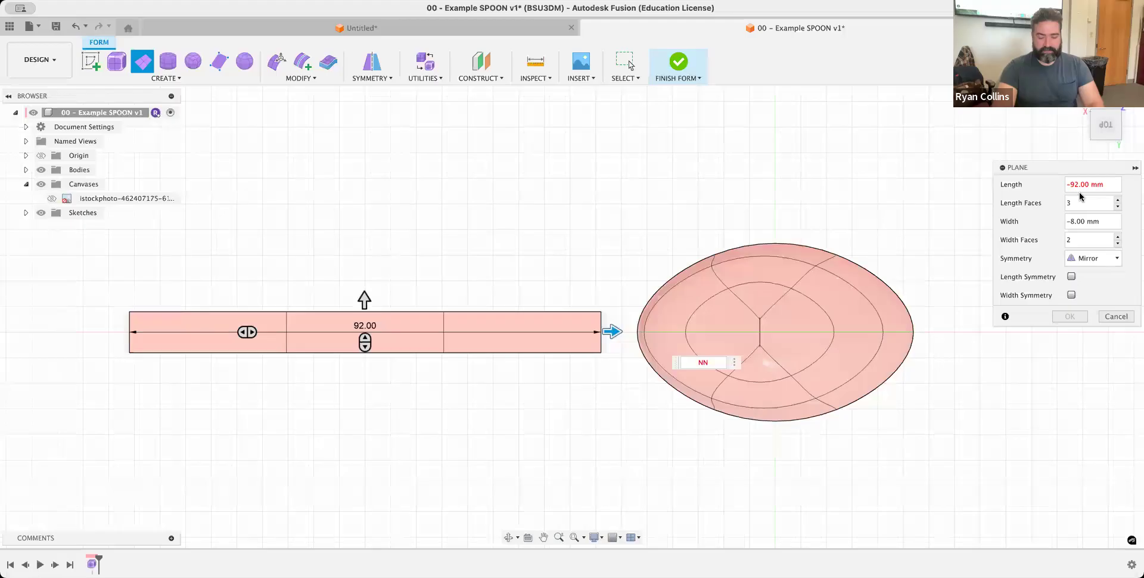
pyautogui.press('BackSpace')
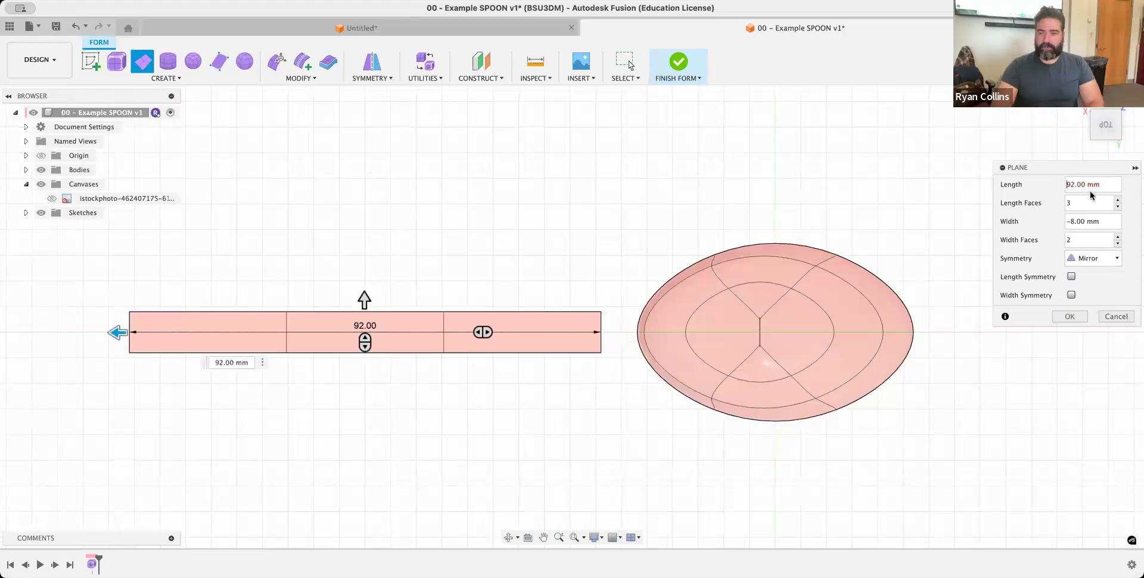
pyautogui.click(1070, 295)
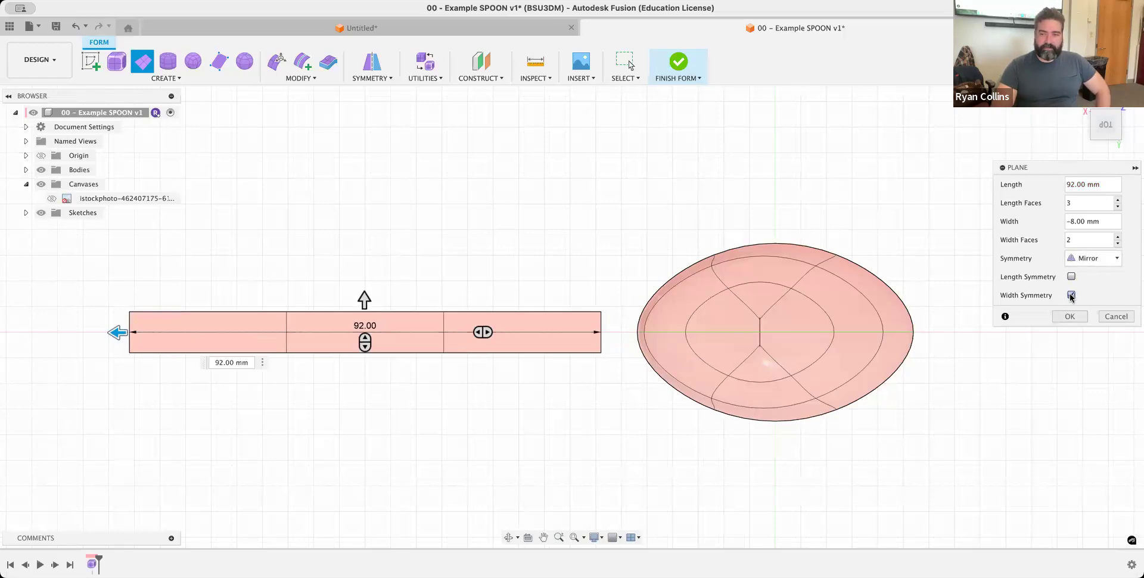
pyautogui.click(1066, 316)
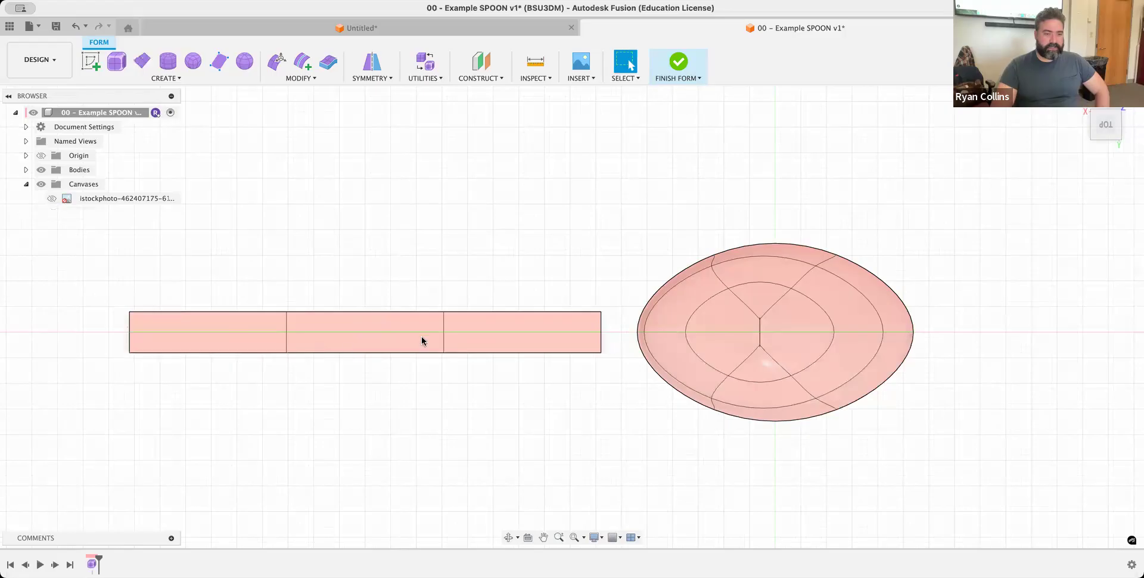
# Step: Show the spoon canvas and, with Edit Form, move the handle plane's far end edge 9 mm outward to the pictured handle tip
pyautogui.scroll(2, 536, 343)
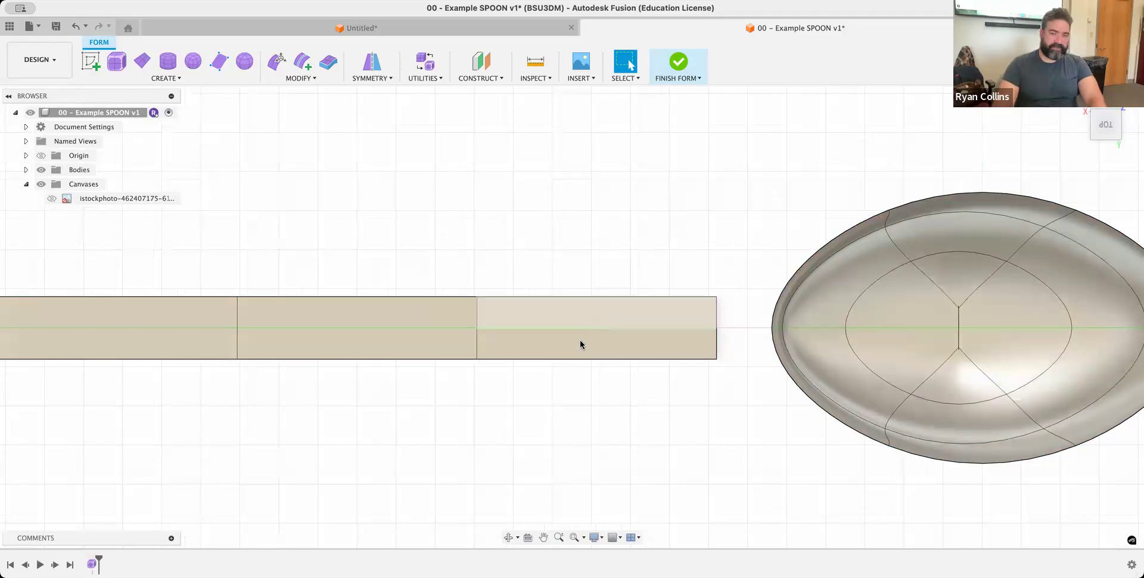
pyautogui.scroll(-5, 711, 399)
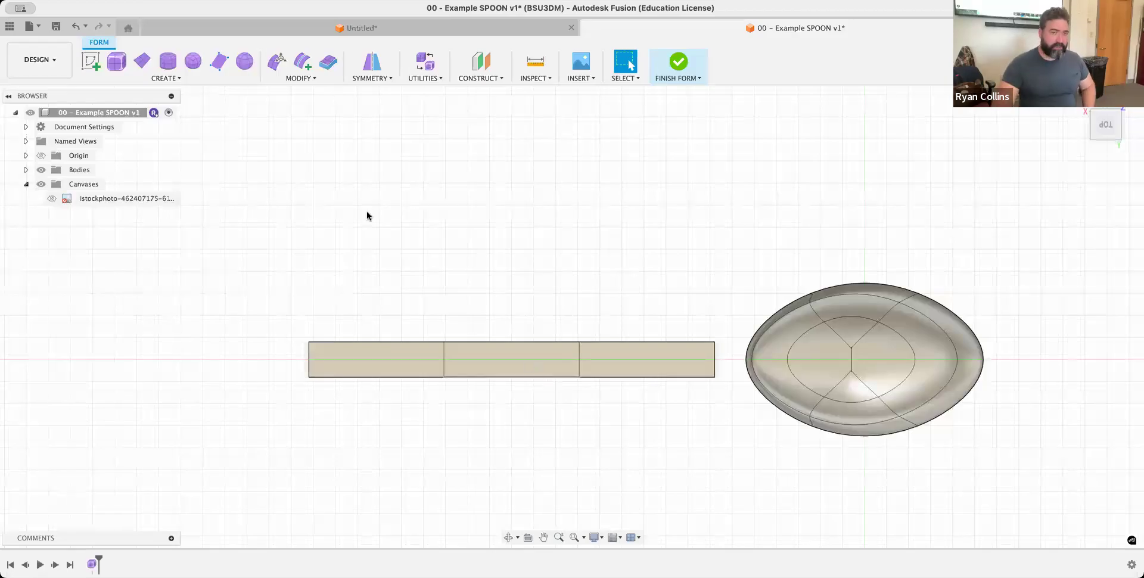
pyautogui.click(278, 63)
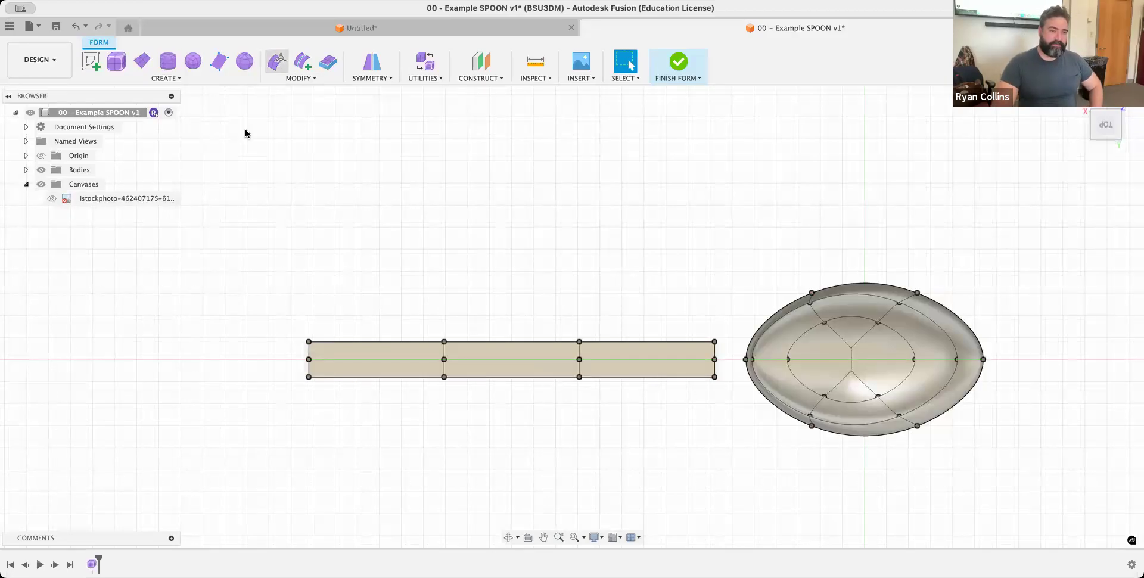
pyautogui.click(52, 198)
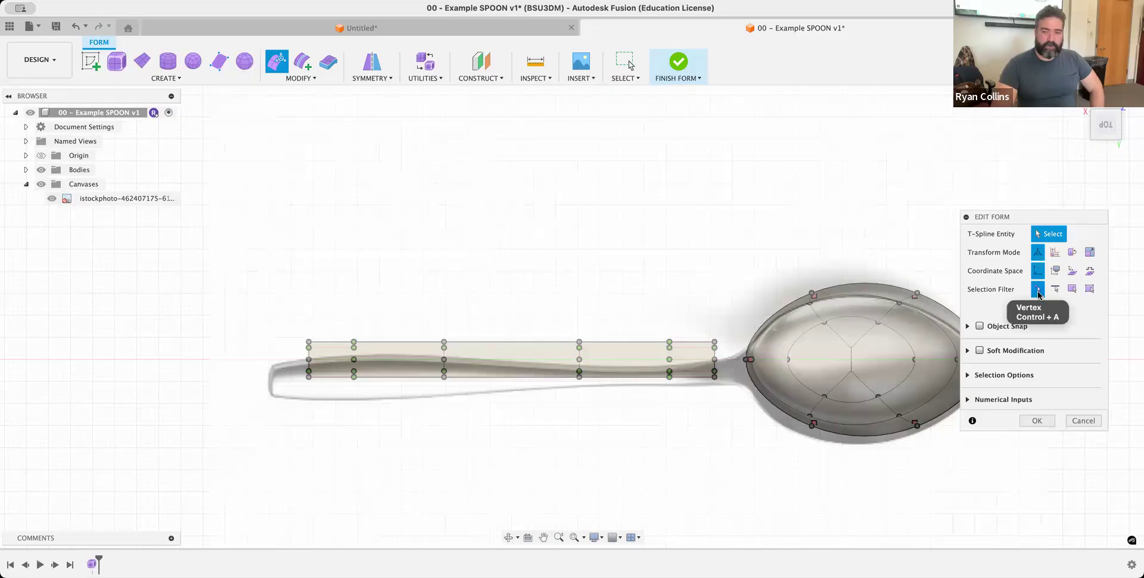
pyautogui.click(1054, 289)
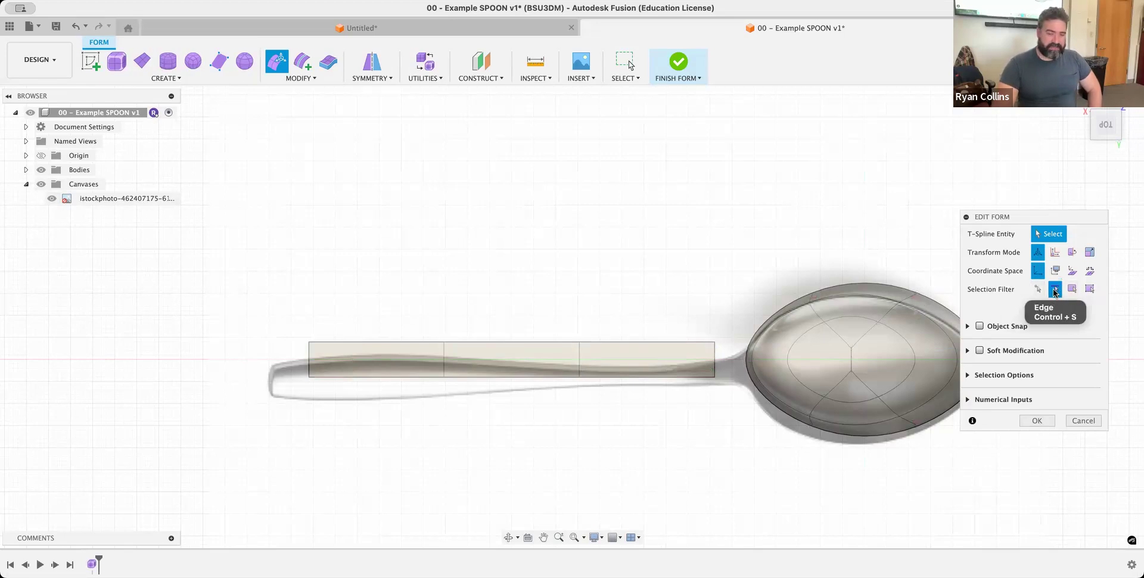
pyautogui.click(309, 353)
pyautogui.moveTo(269, 351); pyautogui.dragTo(237, 362)
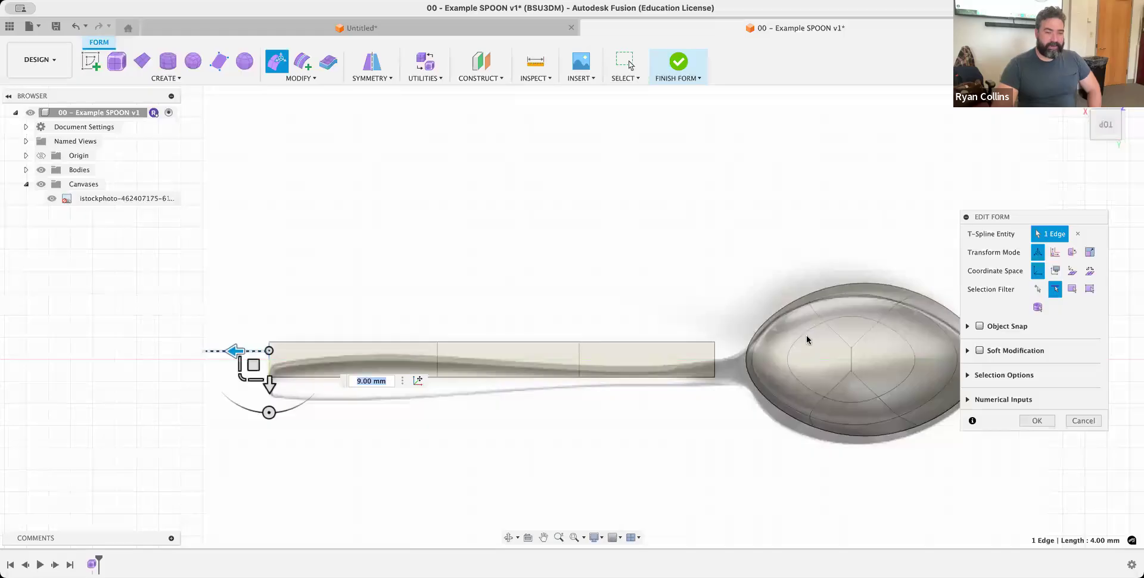
# Step: Move the handle plane's end edge nearest the bowl slightly toward the bowl, and clear the selection
pyautogui.click(715, 356)
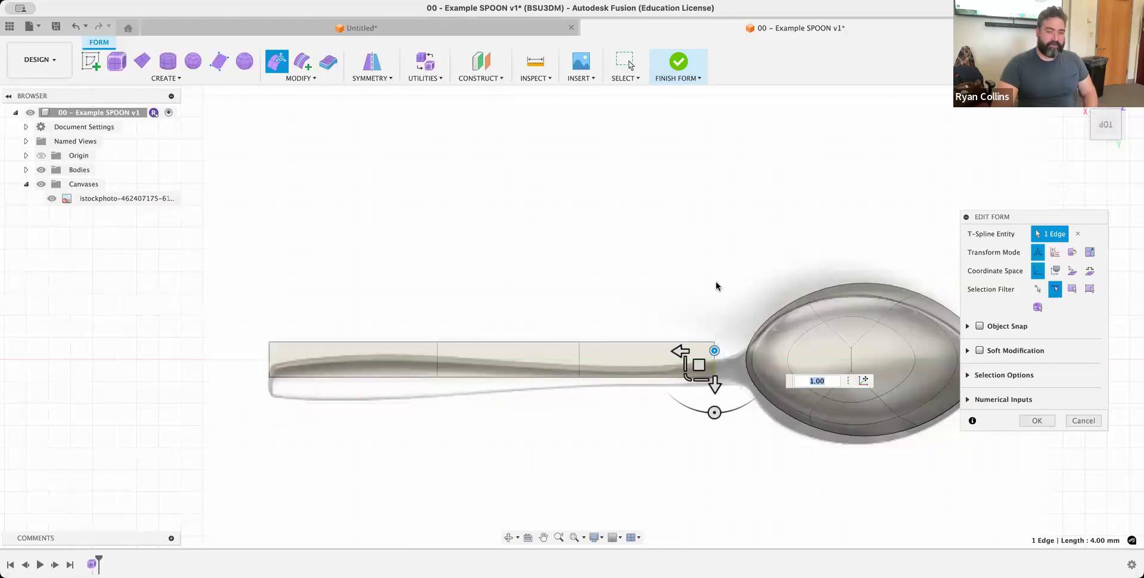
pyautogui.click(719, 359)
pyautogui.click(715, 357)
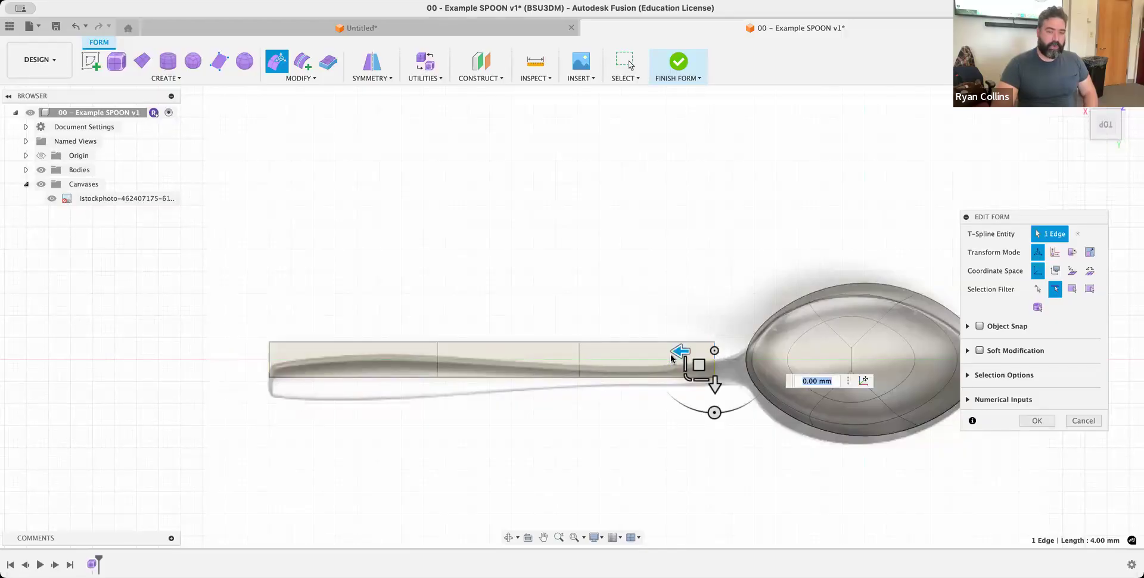
pyautogui.moveTo(688, 351); pyautogui.dragTo(697, 351)
pyautogui.click(582, 278)
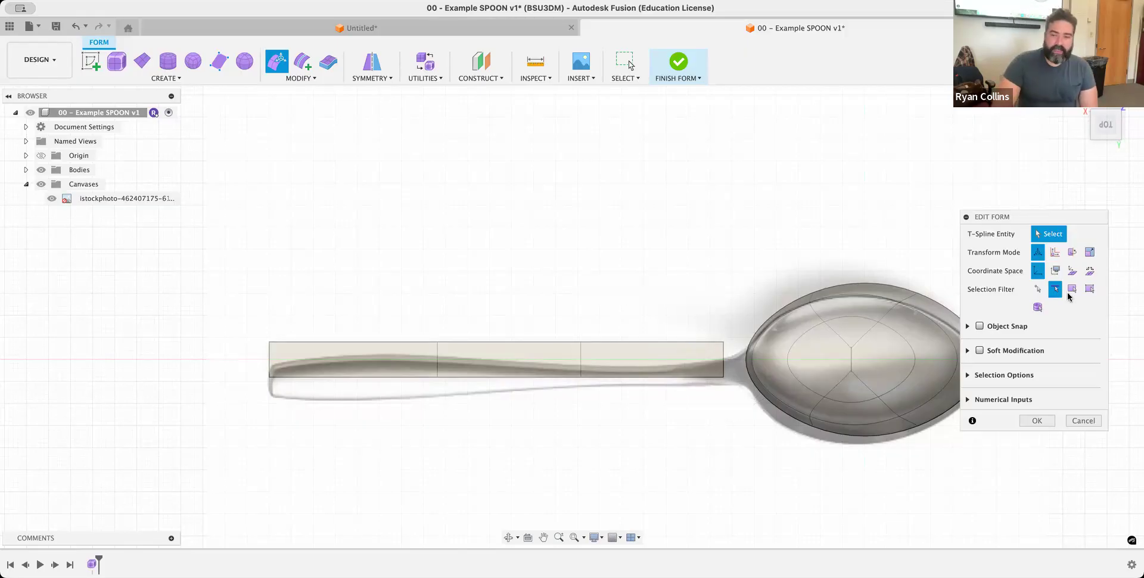
# Step: Widen the handle by moving the outer points of its interior edge nearest the tip 4 mm outward, and confirm the edit
pyautogui.click(1037, 289)
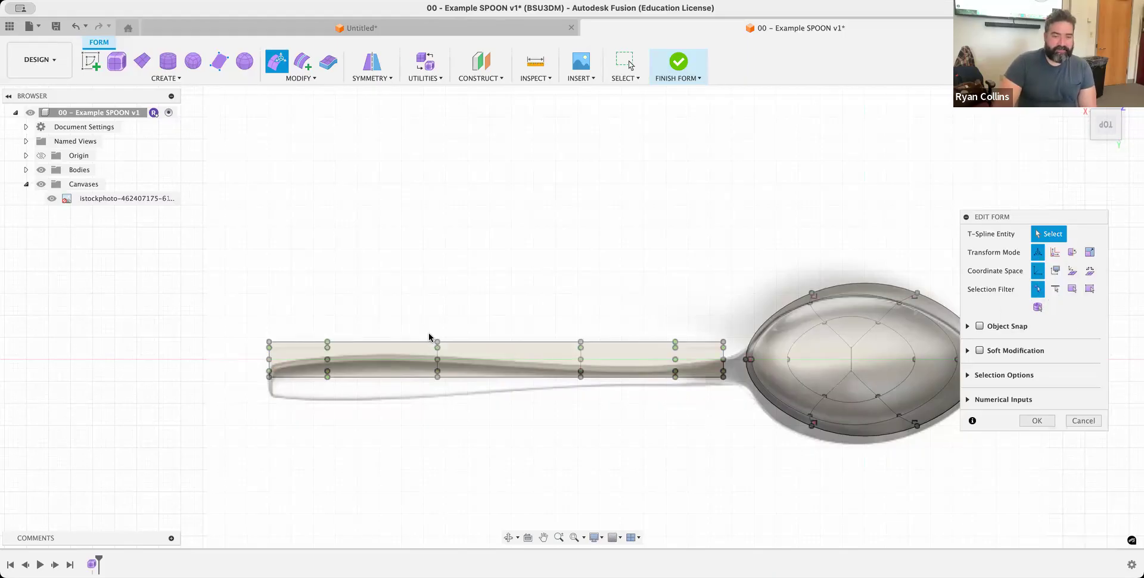
pyautogui.moveTo(426, 311); pyautogui.dragTo(438, 420)
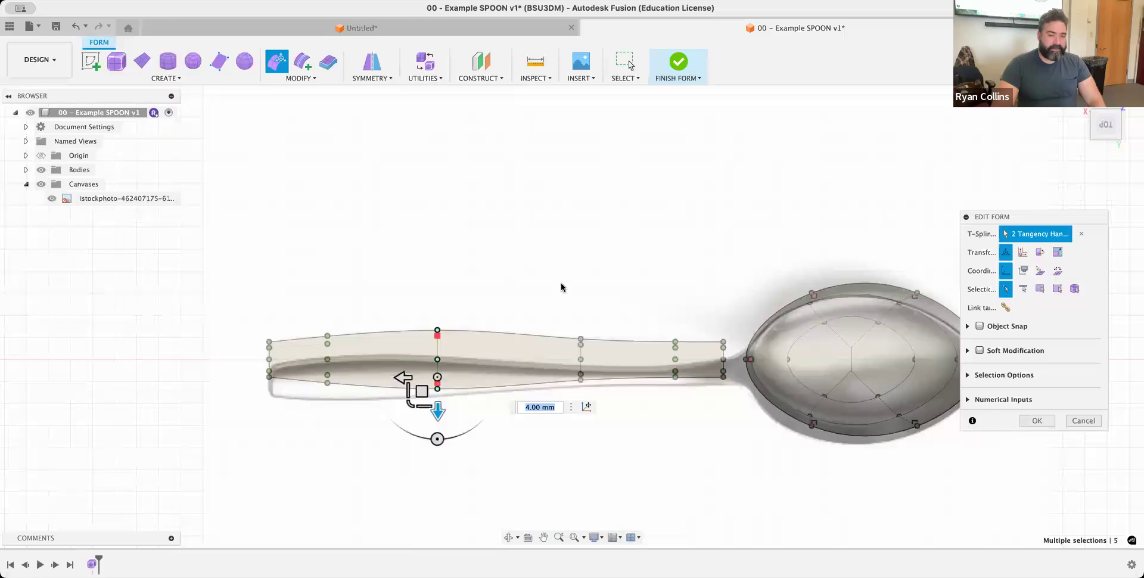
pyautogui.click(1035, 420)
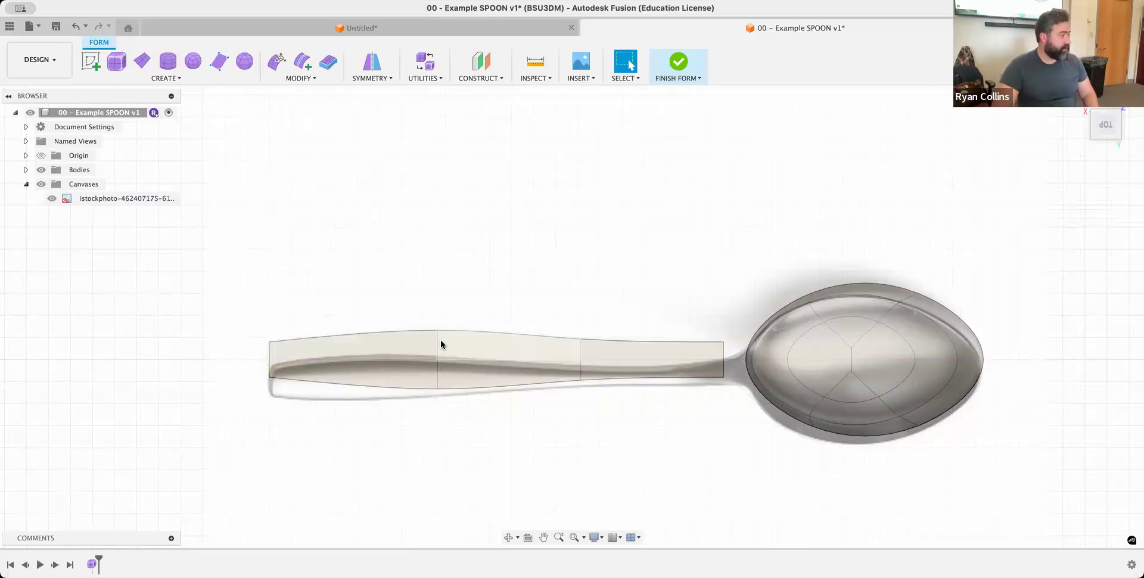
# Step: Insert simple edges on both sides of the handle's widest interior edge loop at insert location 0.5
pyautogui.scroll(3, 375, 356)
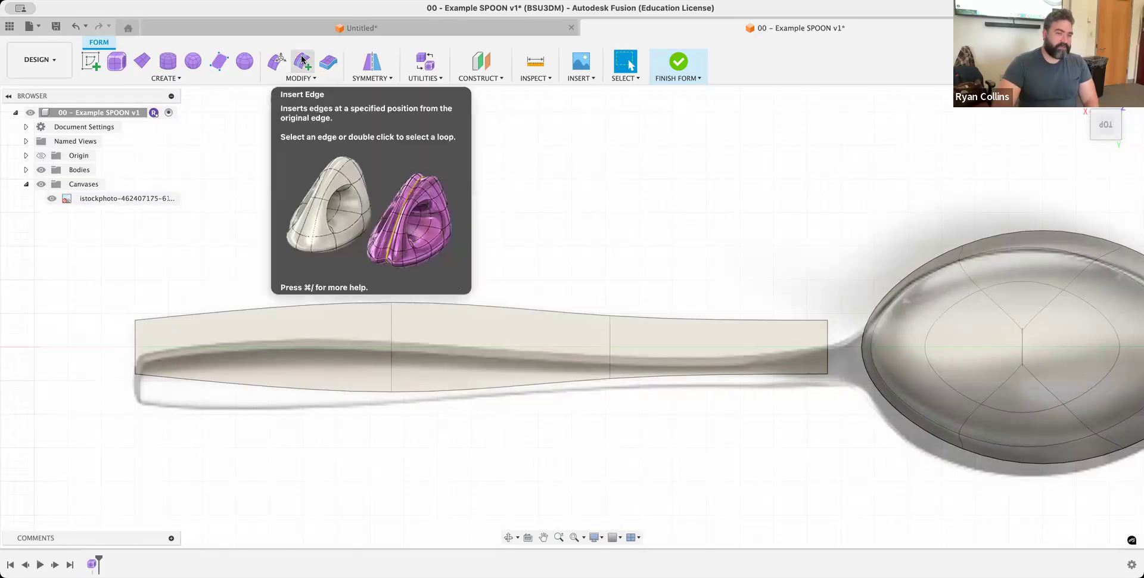
pyautogui.click(297, 79)
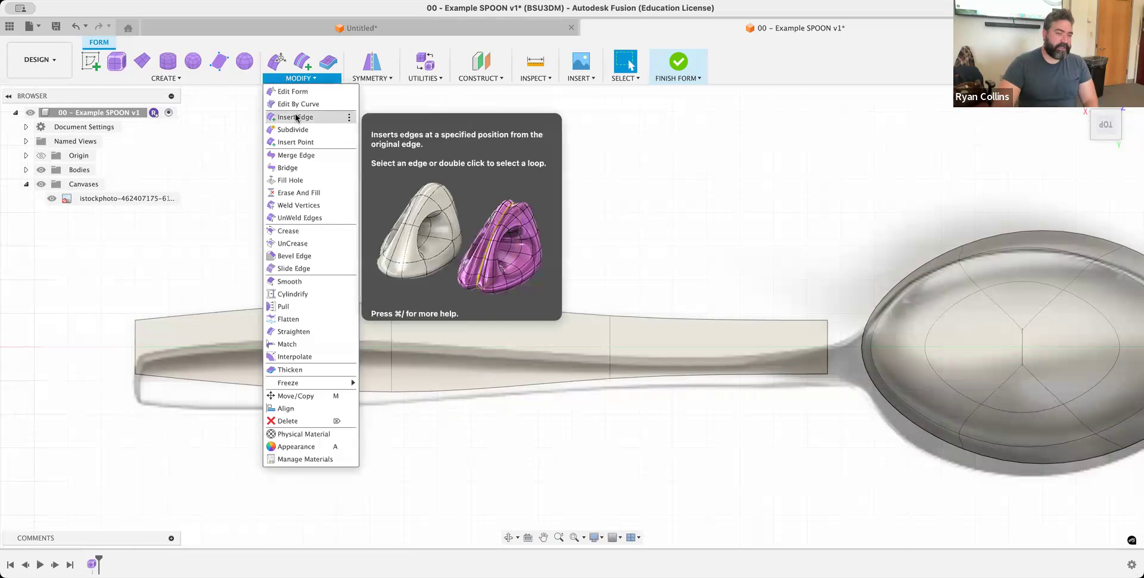
pyautogui.click(296, 117)
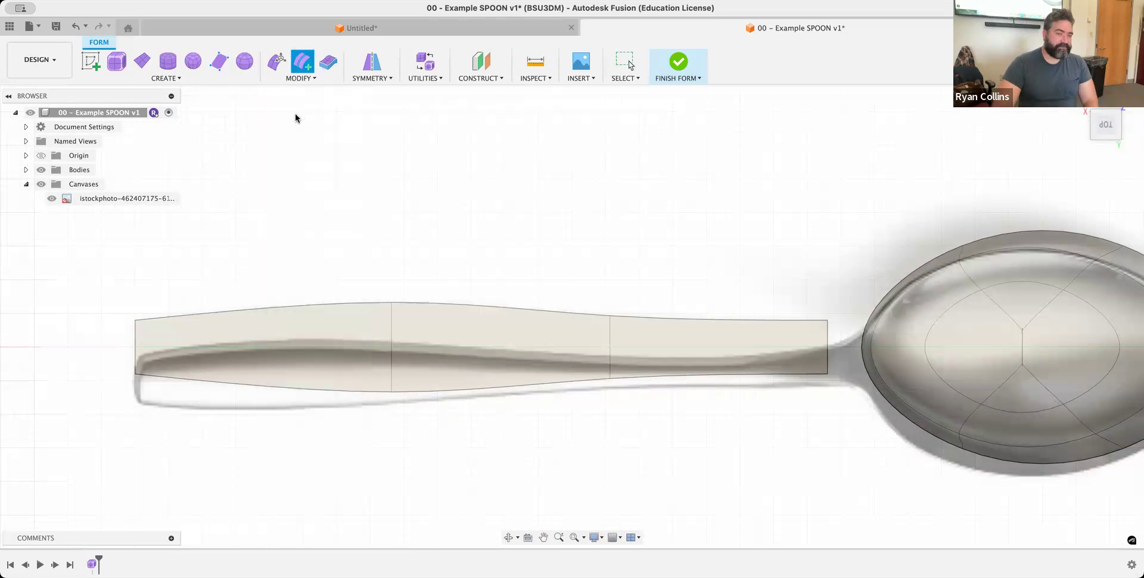
pyautogui.doubleClick(390, 327)
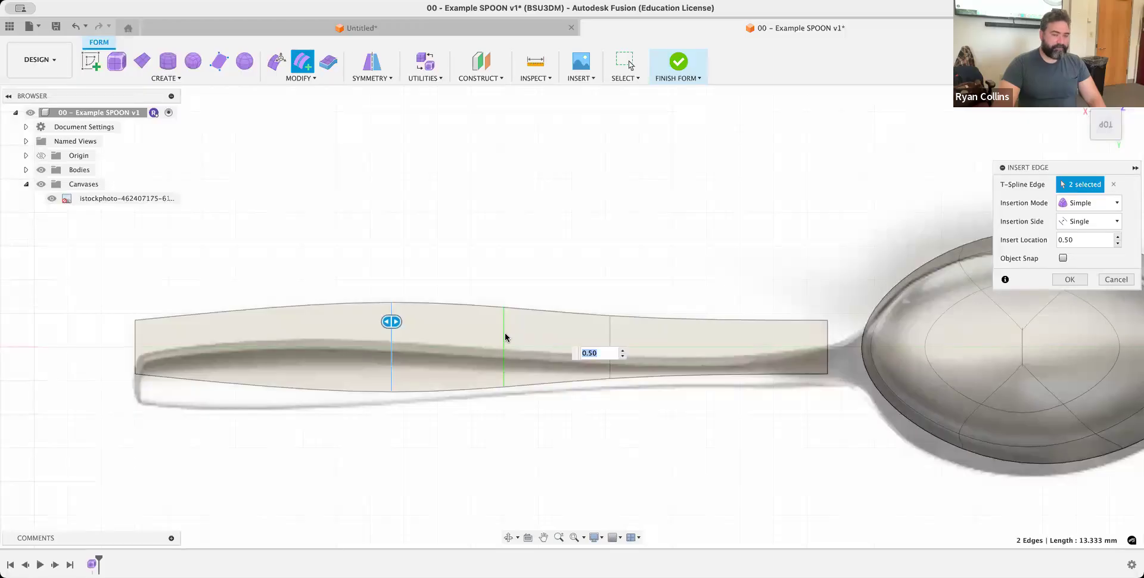
pyautogui.moveTo(389, 321); pyautogui.dragTo(424, 343)
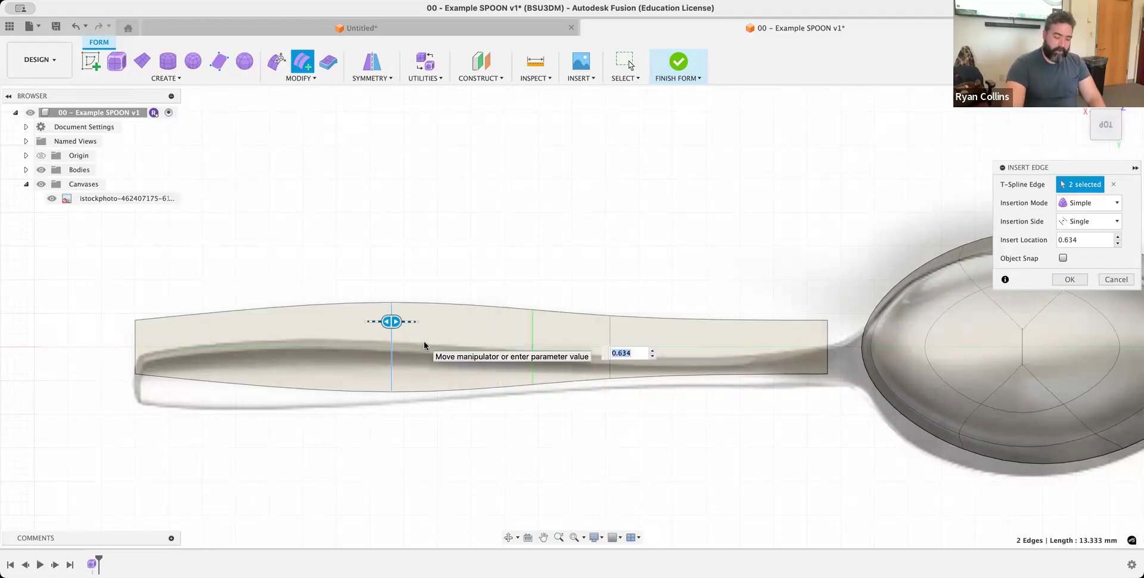
pyautogui.write('0.5')
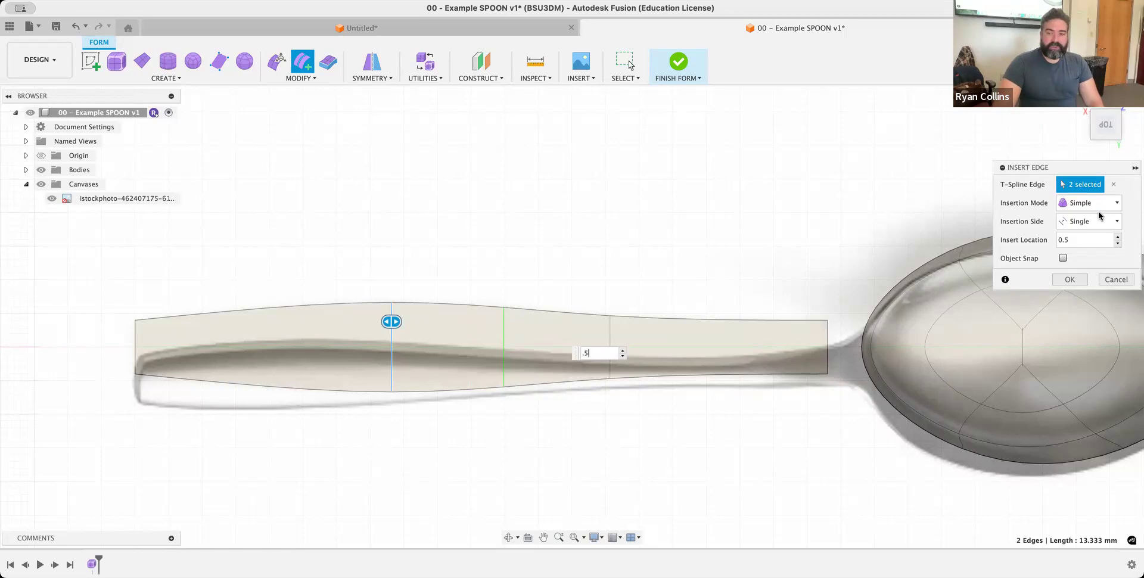
pyautogui.click(1085, 227)
pyautogui.click(1086, 250)
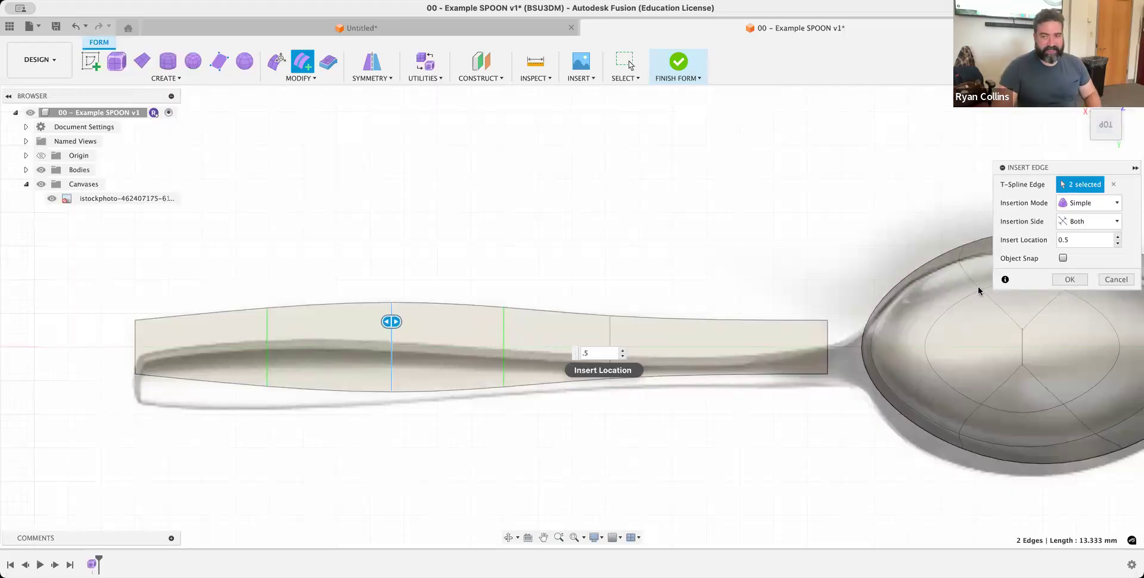
pyautogui.click(1074, 281)
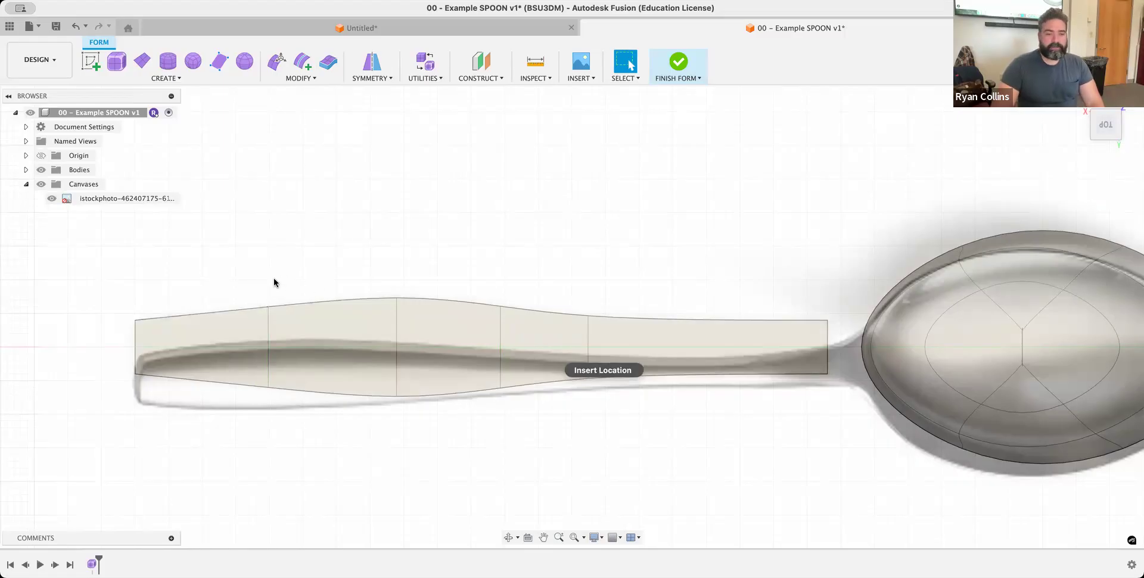
# Step: Move the inserted edge row nearest the handle tip 1 mm toward the tip, and move its outer vertex 7 mm outward to flare the handle
pyautogui.moveTo(247, 278); pyautogui.dragTo(299, 436)
pyautogui.click(276, 62)
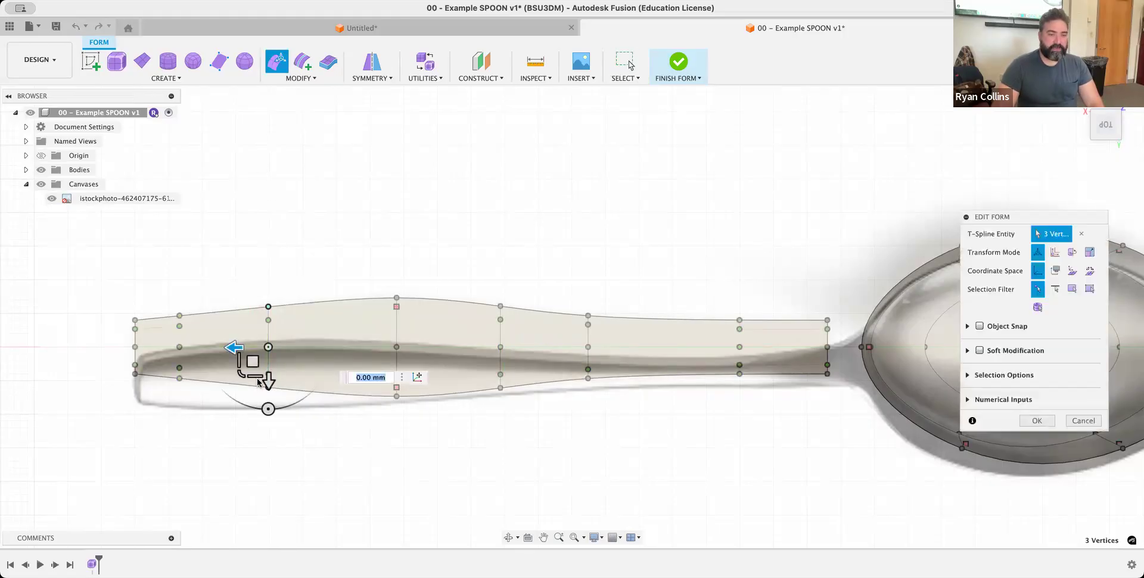
pyautogui.moveTo(233, 352); pyautogui.dragTo(227, 351)
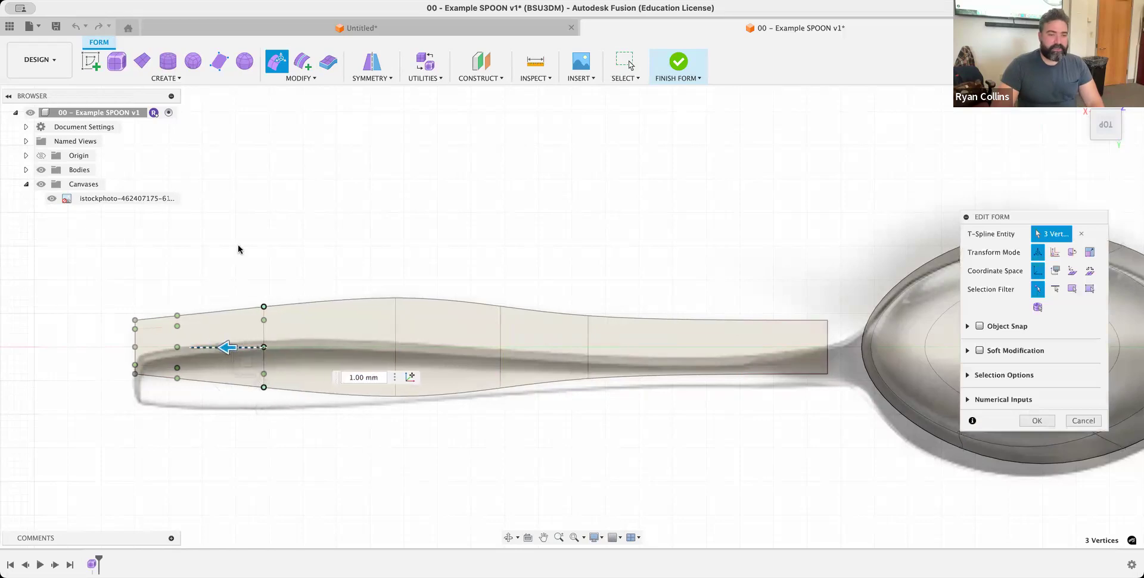
pyautogui.click(264, 306)
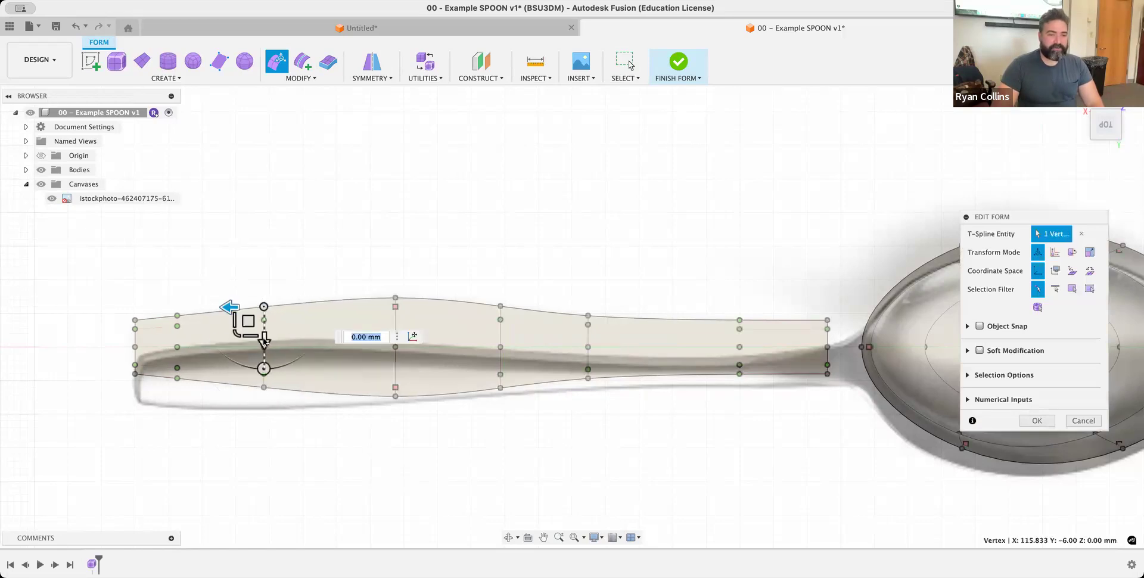
pyautogui.moveTo(264, 336); pyautogui.dragTo(268, 293)
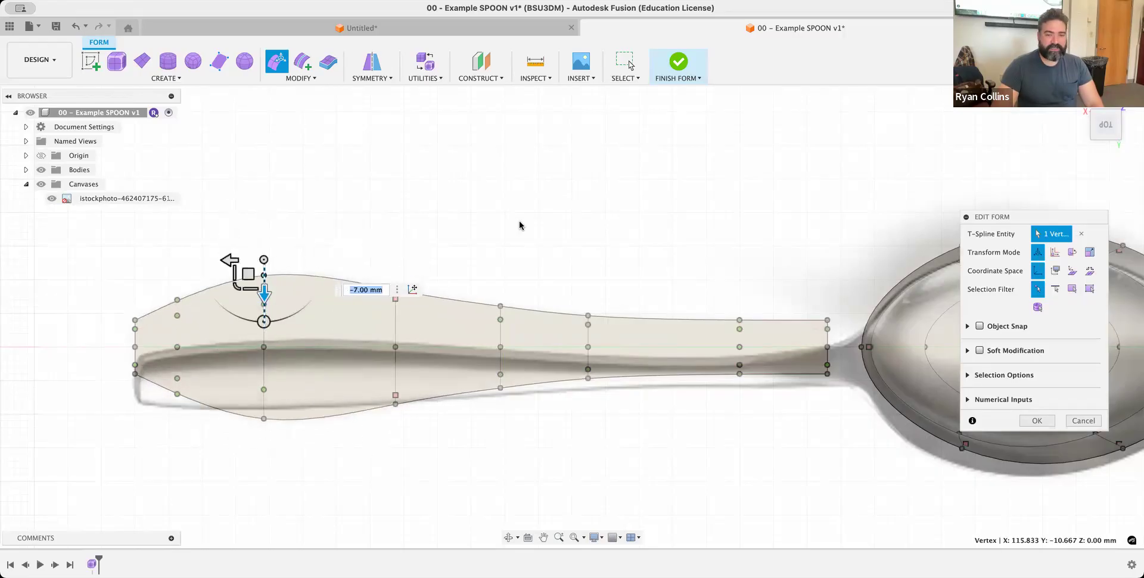
pyautogui.click(533, 223)
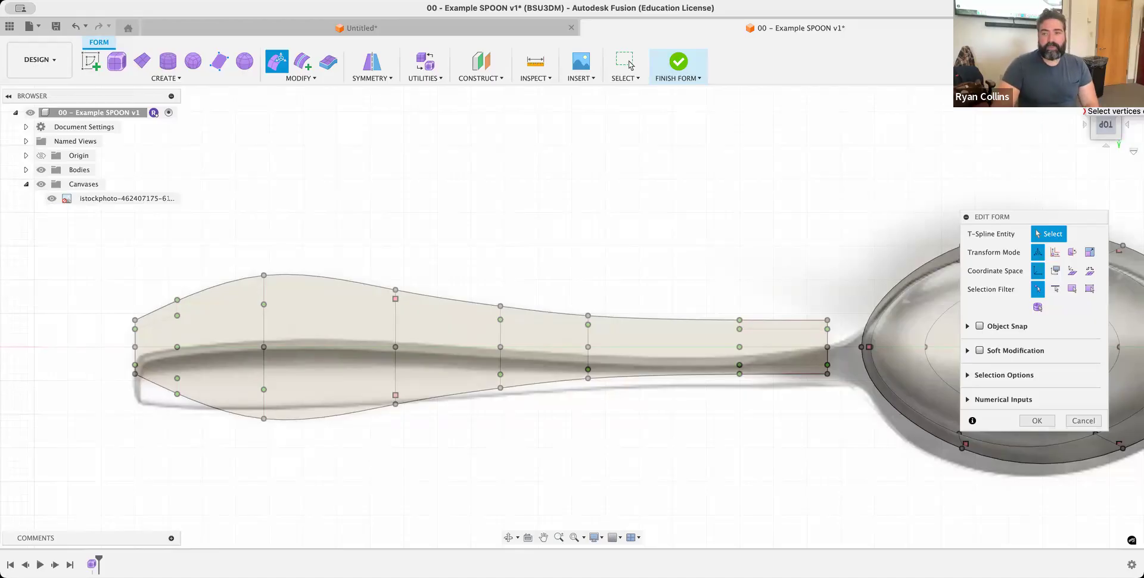
# Step: From the front view, raise the three interior vertex rows nearest the bowl and rotate them downward toward the tip to arch the handle
pyautogui.click(1076, 103)
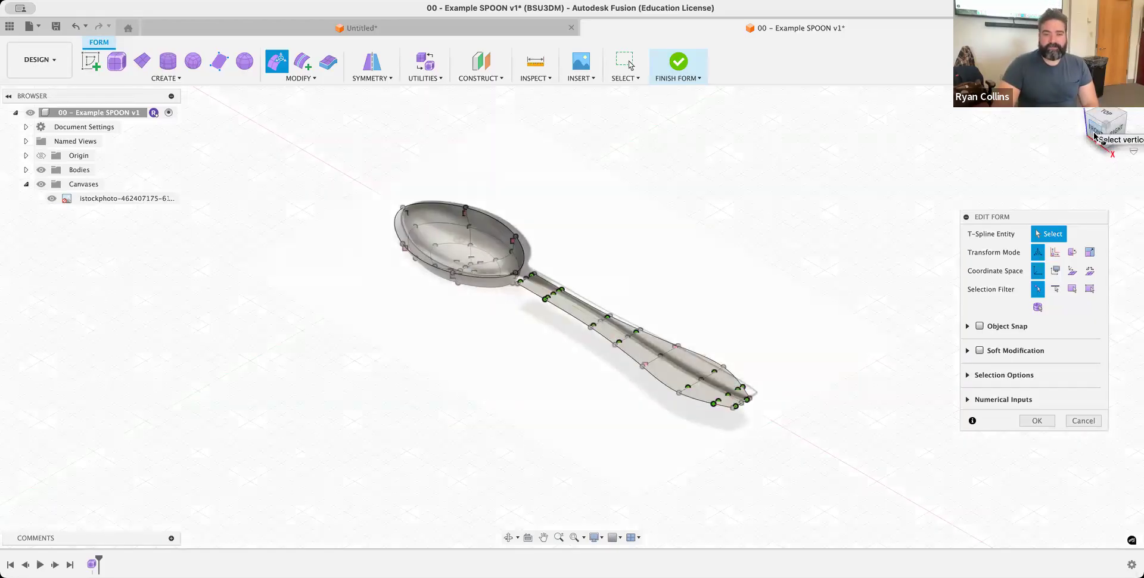
pyautogui.click(1092, 130)
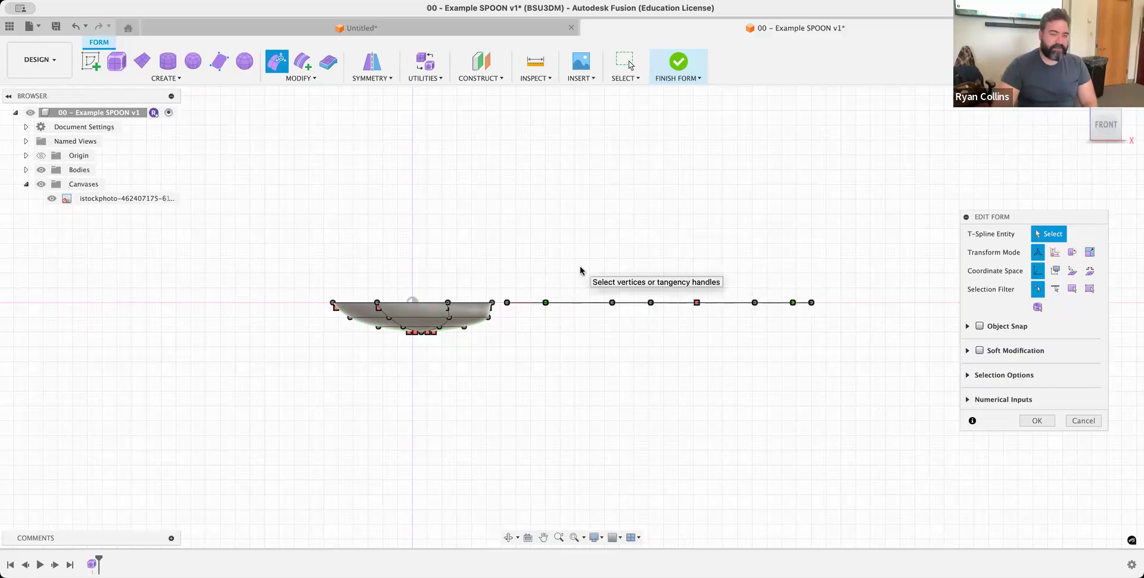
pyautogui.moveTo(593, 271); pyautogui.dragTo(721, 361)
pyautogui.moveTo(651, 265)
pyautogui.mouseDown()
pyautogui.moveTo(654, 241)
pyautogui.moveTo(657, 250)
pyautogui.mouseUp()
pyautogui.moveTo(717, 276); pyautogui.dragTo(720, 301)
pyautogui.click(744, 210)
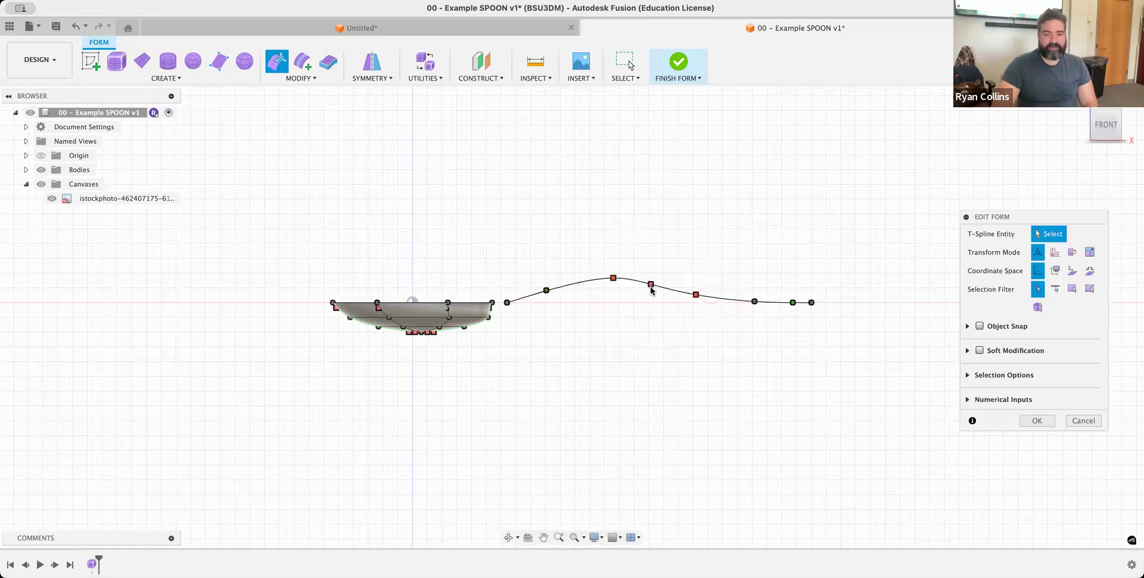
# Step: Raise the handle's three interior vertex rows nearest the tip and rotate them so the profile slopes down to the end
pyautogui.moveTo(631, 274); pyautogui.dragTo(774, 340)
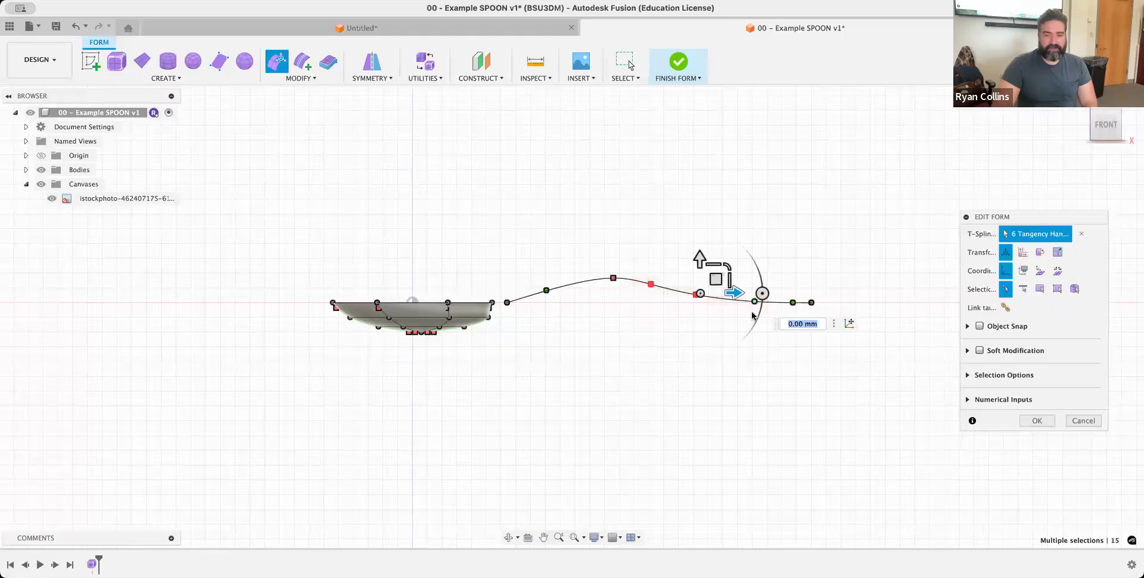
pyautogui.moveTo(719, 275); pyautogui.dragTo(735, 262)
pyautogui.click(781, 277)
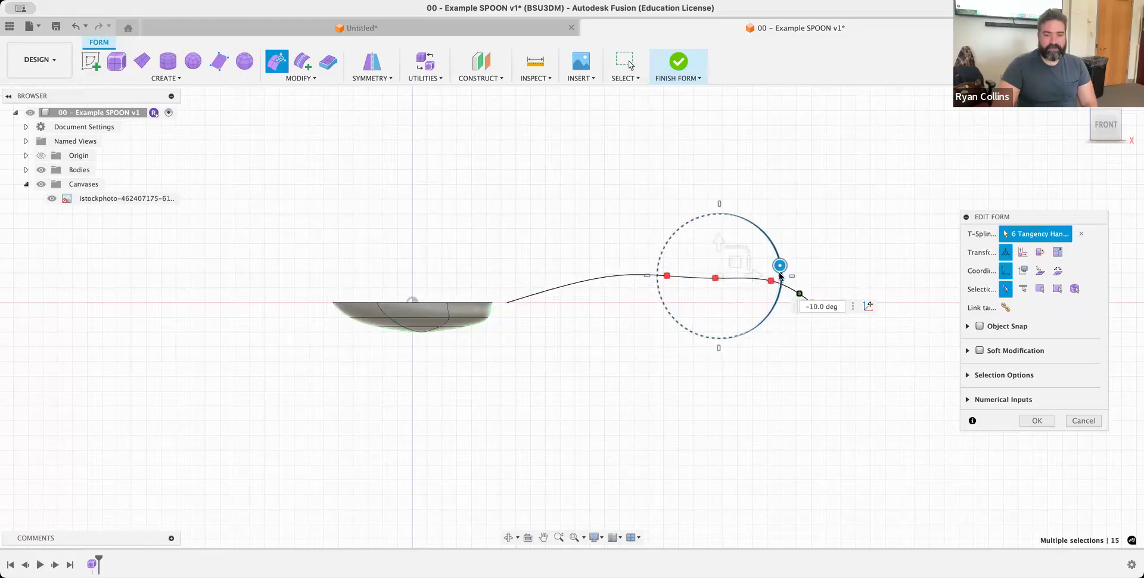
# Step: Lower the two interior vertex rows nearest the bowl slightly to even out the handle's arch, and clear the selection
pyautogui.moveTo(599, 255); pyautogui.dragTo(694, 293)
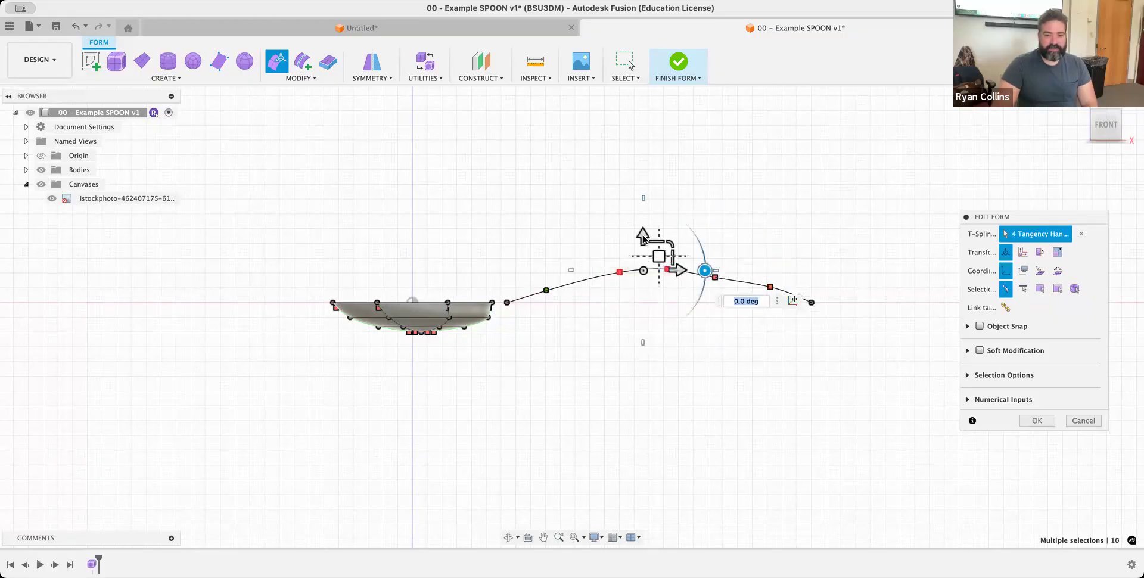
pyautogui.moveTo(643, 242); pyautogui.dragTo(648, 251)
pyautogui.click(800, 216)
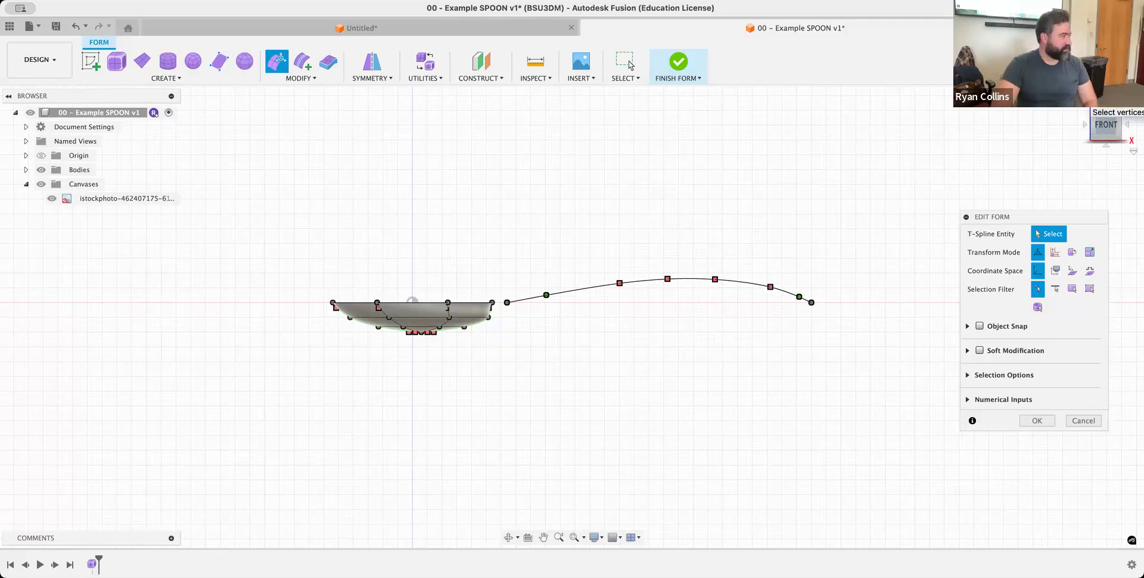
# Step: Hide the spoon canvas in the top view and confirm the handle's form edits
pyautogui.click(1082, 103)
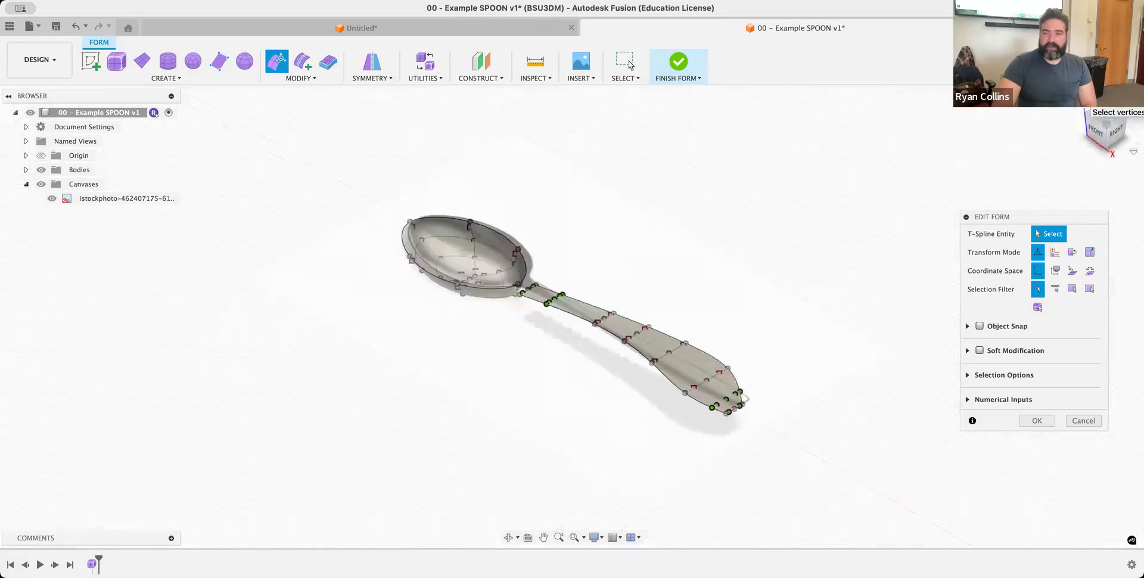
pyautogui.click(1107, 115)
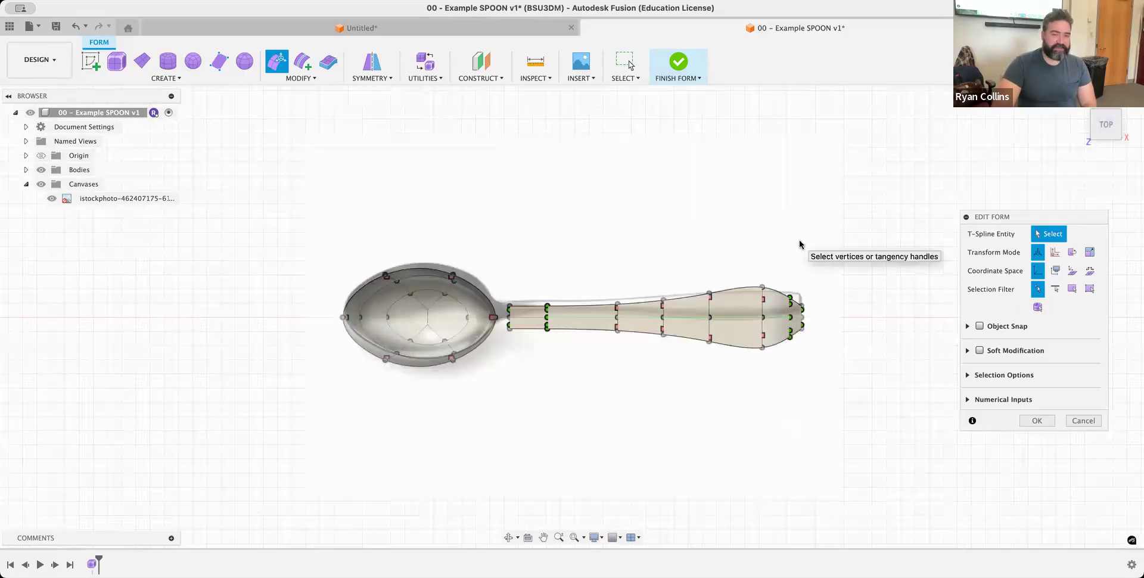
pyautogui.click(51, 199)
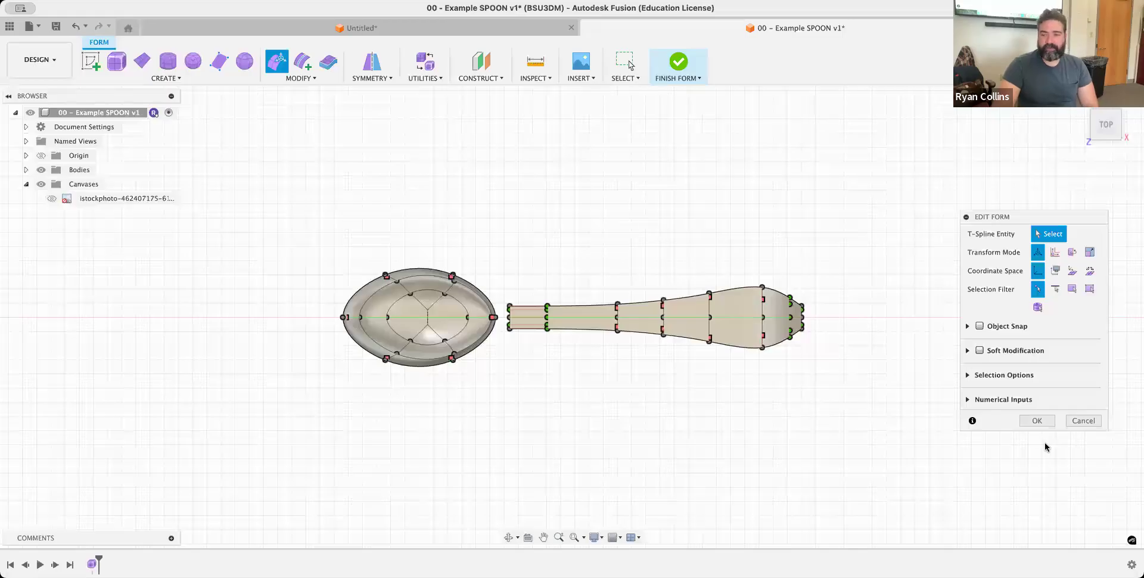
pyautogui.click(1040, 421)
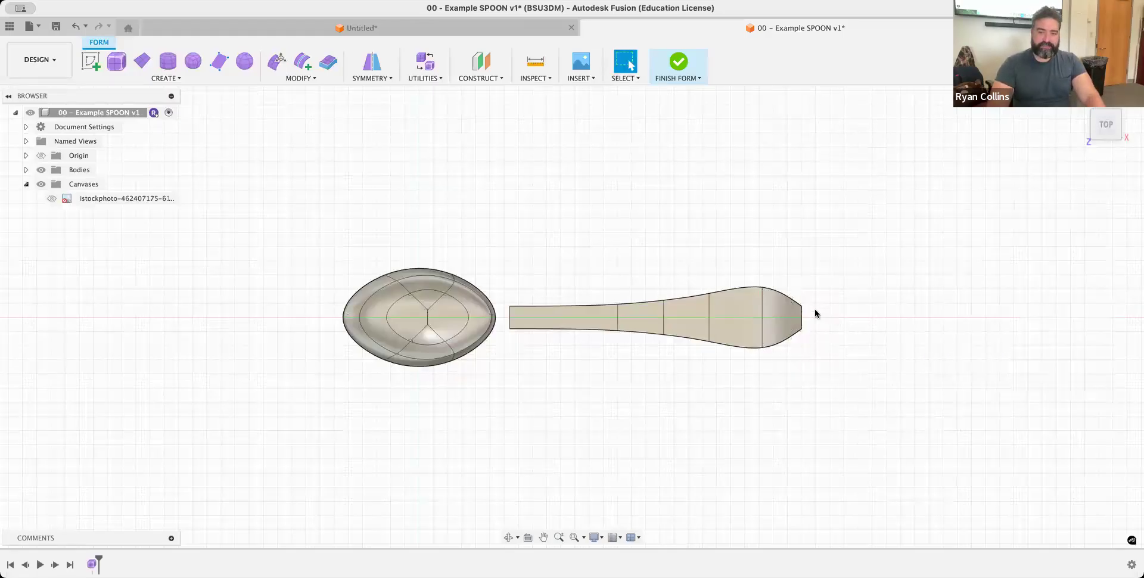
# Step: Try rounding the handle tip by deleting its corner vertex, and undo the deletion
pyautogui.scroll(5, 815, 314)
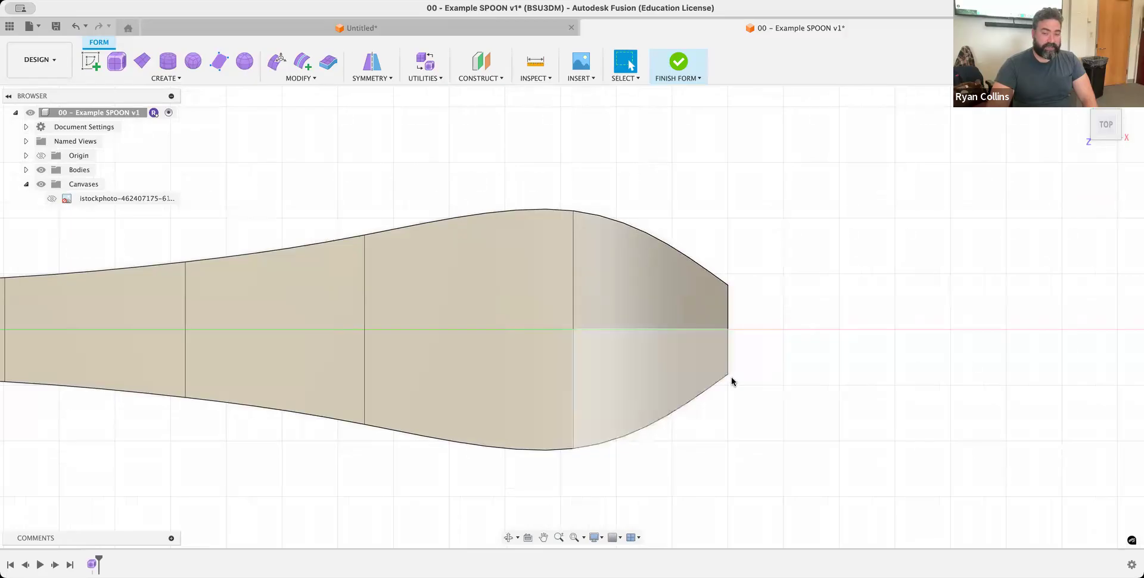
pyautogui.click(727, 375)
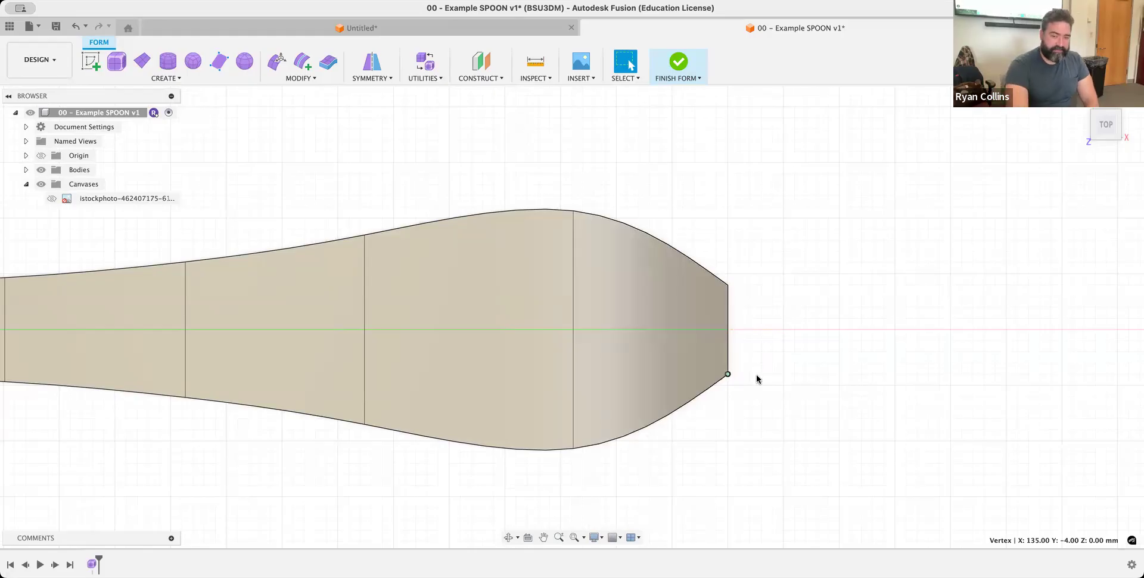
pyautogui.hotkey('ctrl', '3')
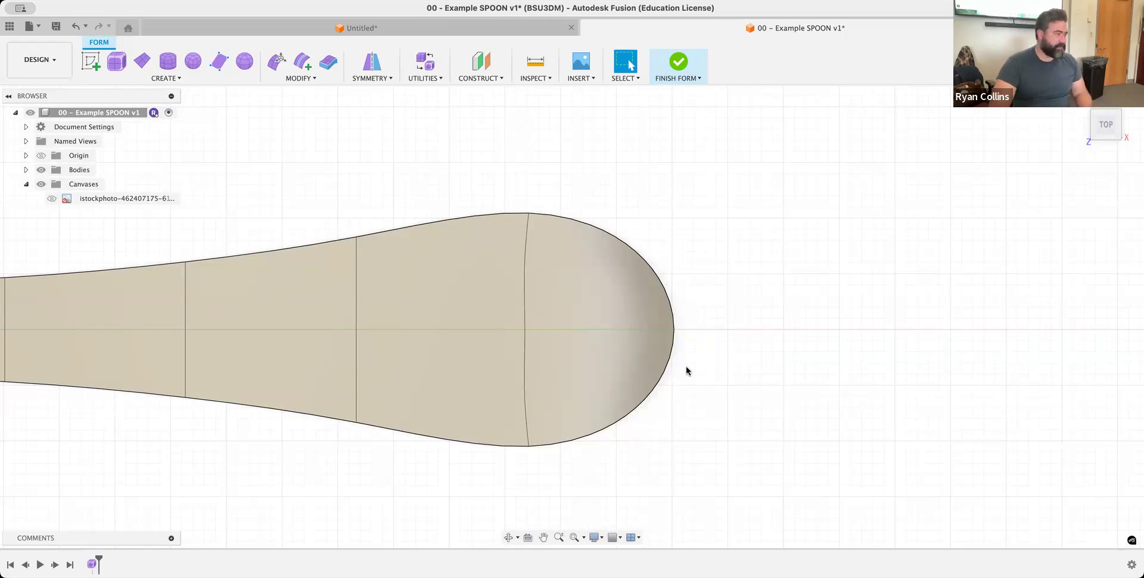
pyautogui.scroll(-5, 686, 371)
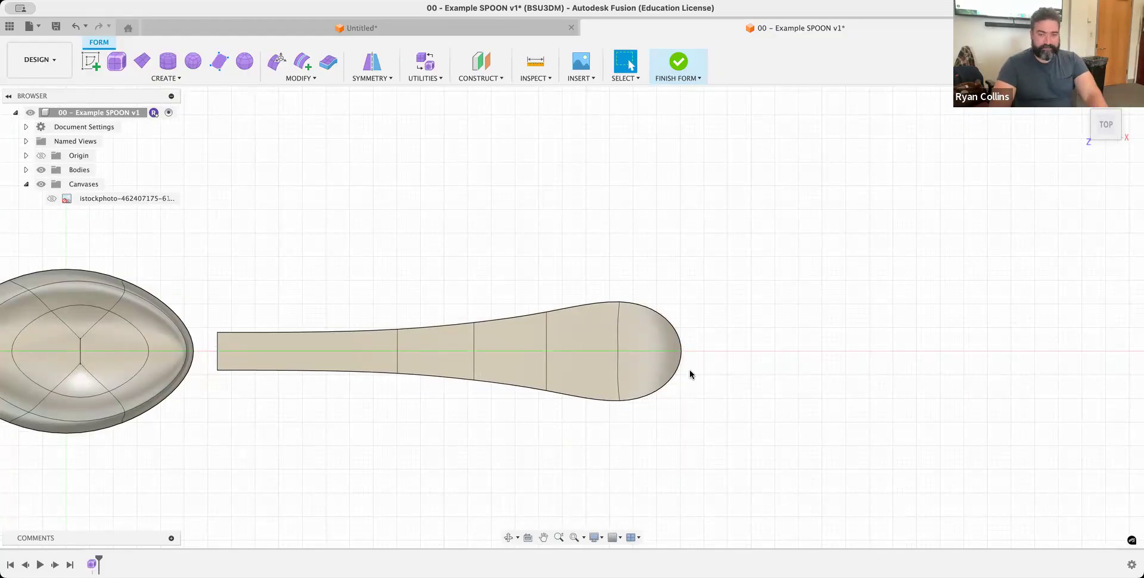
pyautogui.scroll(5, 715, 375)
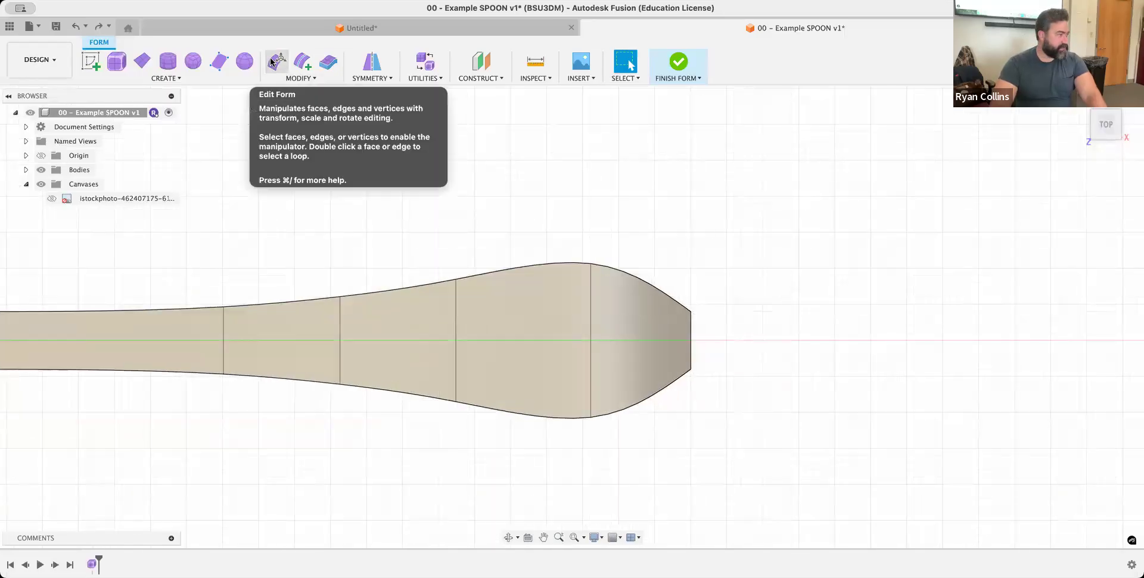
# Step: Delete the corner vertex at the handle's tip to round off the end
pyautogui.scroll(6, 711, 386)
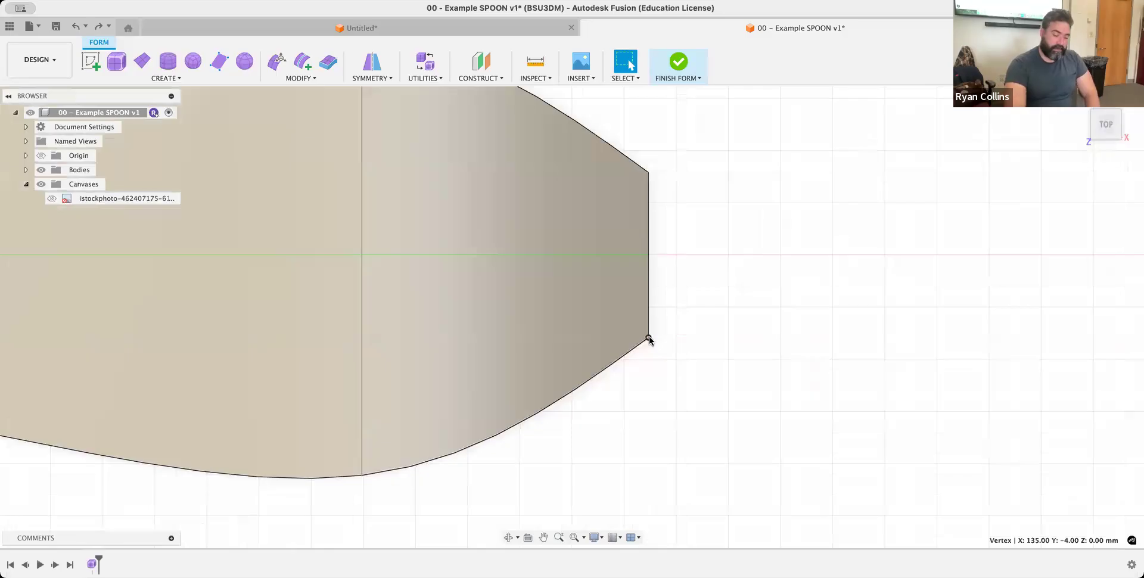
pyautogui.hotkey('ctrl', '3')
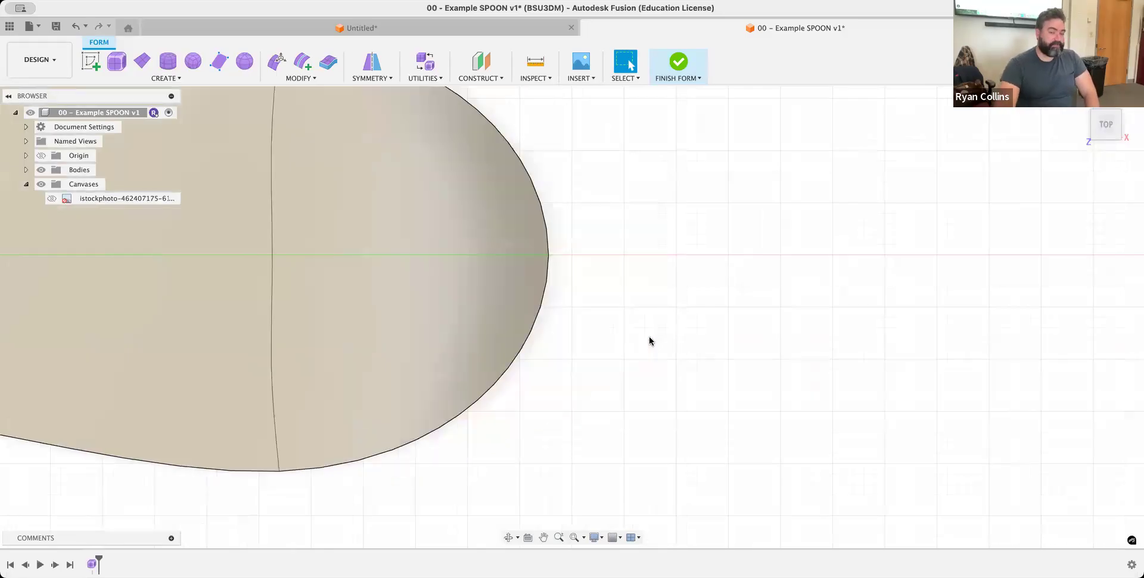
pyautogui.scroll(-5, 648, 336)
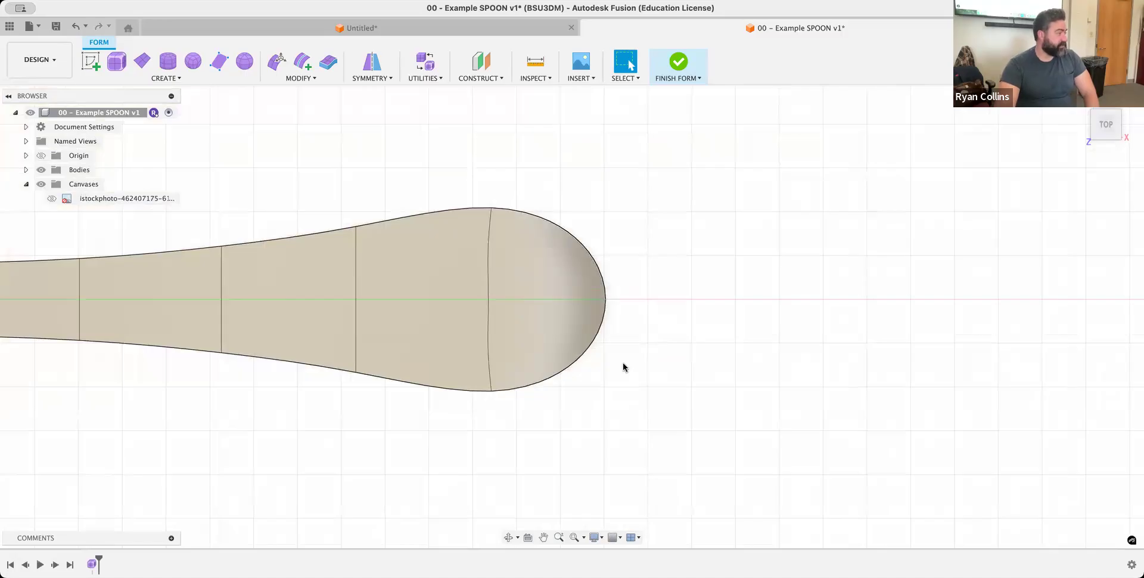
# Step: Save the design as a new version with the description "bowl and handle"
pyautogui.scroll(-6, 609, 376)
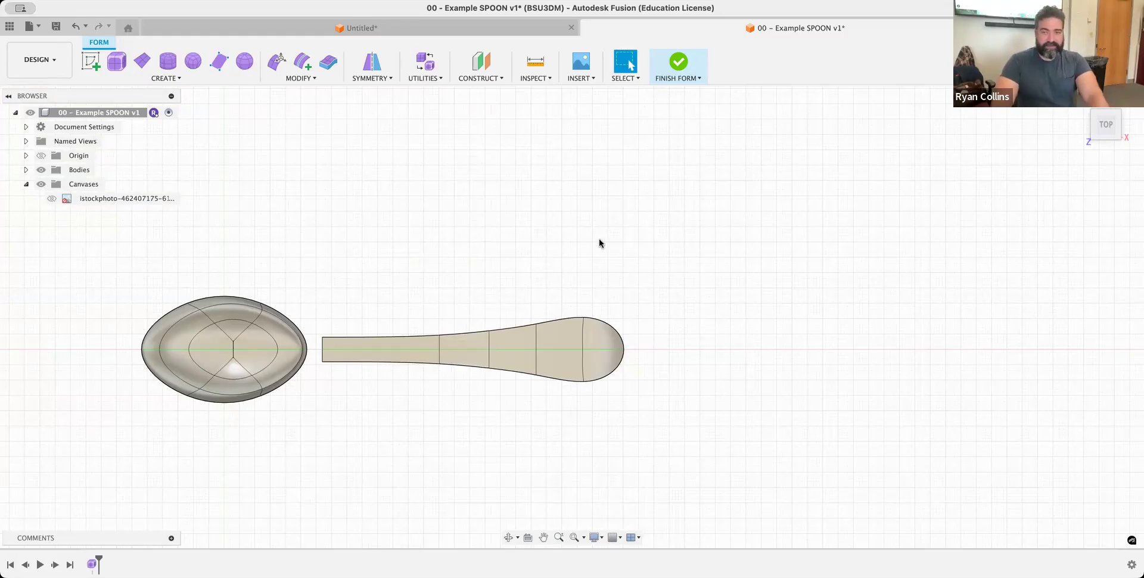
pyautogui.press('super+s')
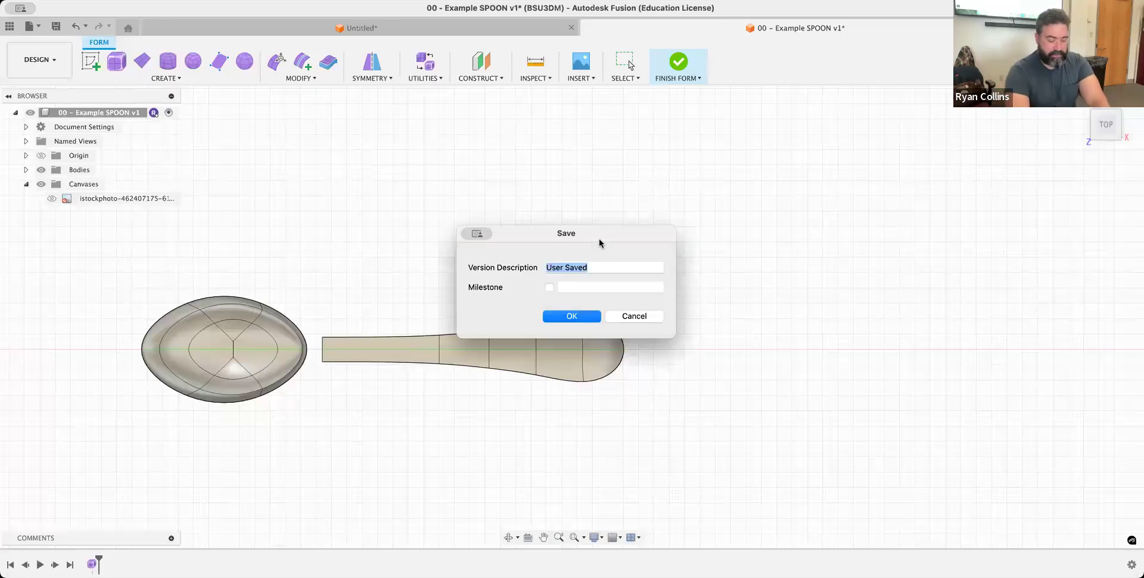
pyautogui.write('bowl and handle')
pyautogui.press('Return')
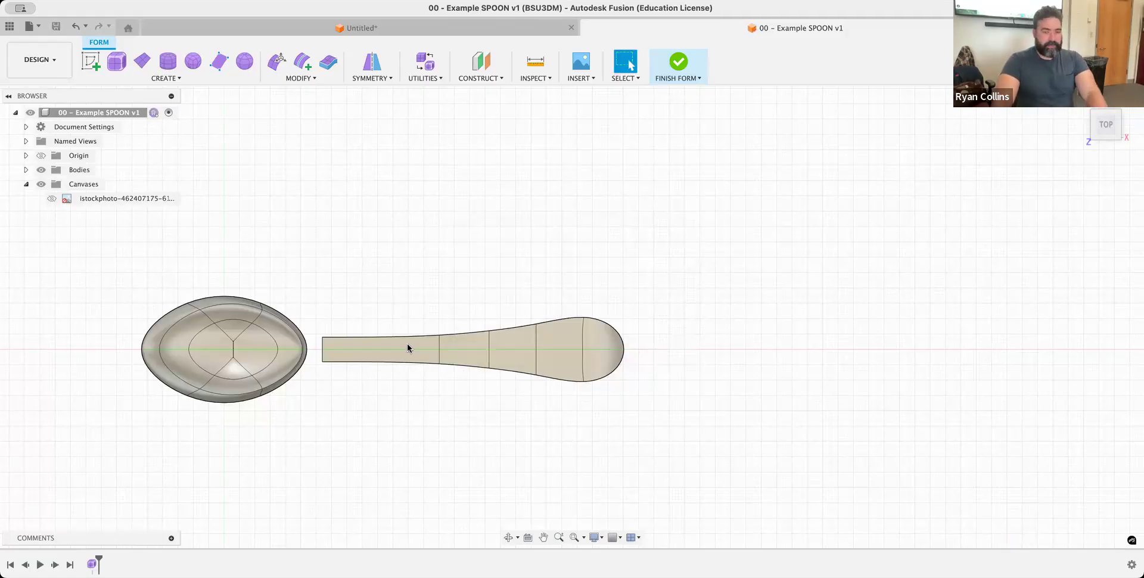
pyautogui.keyDown('shift'); pyautogui.moveTo(403, 352); pyautogui.dragTo(406, 333, button='middle'); pyautogui.keyUp('shift')
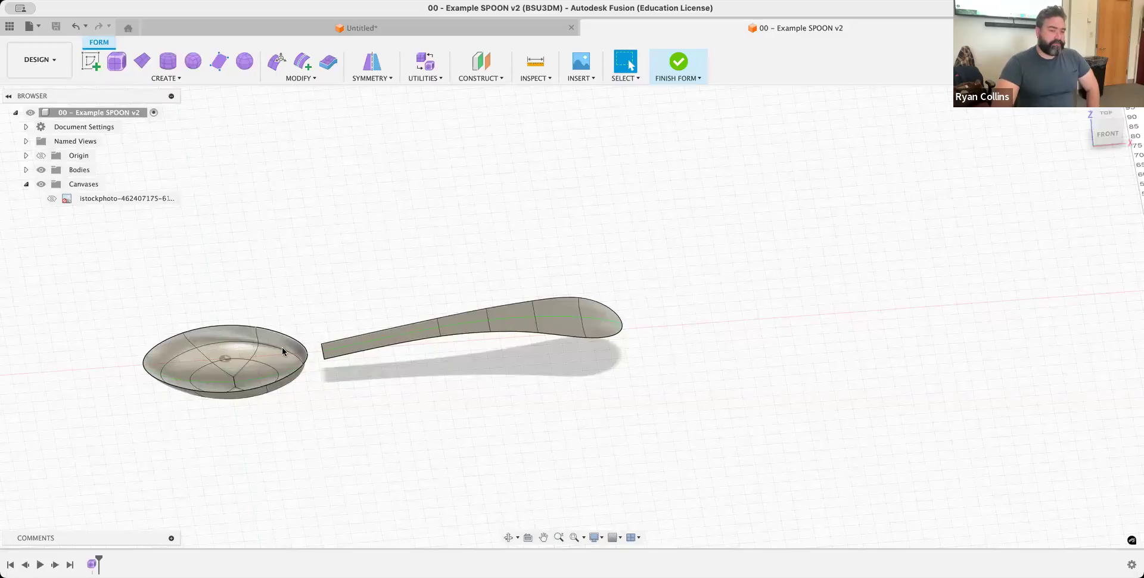
pyautogui.click(316, 79)
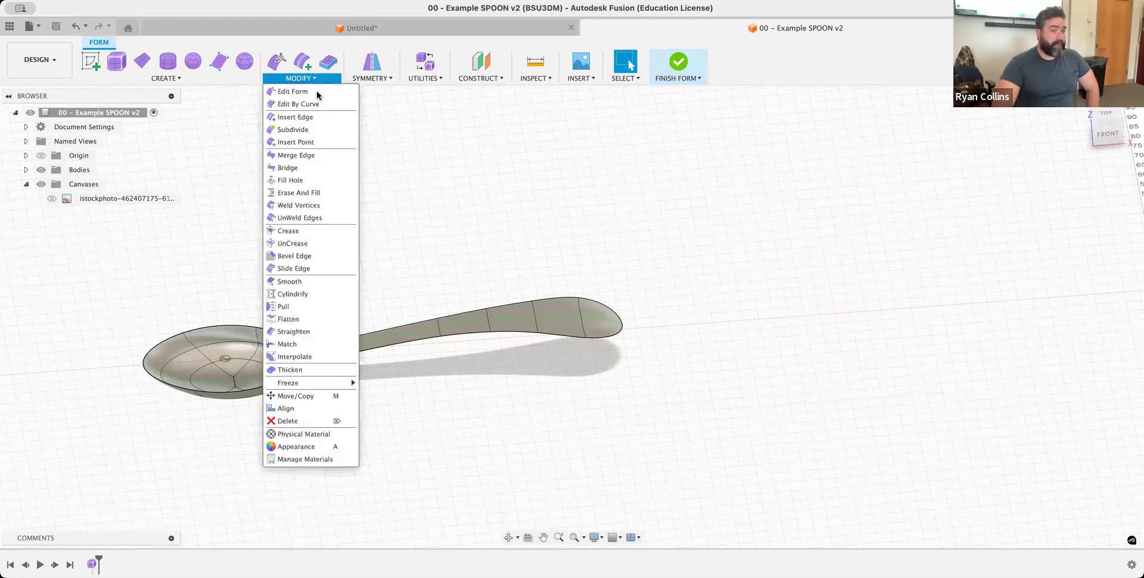
pyautogui.click(289, 168)
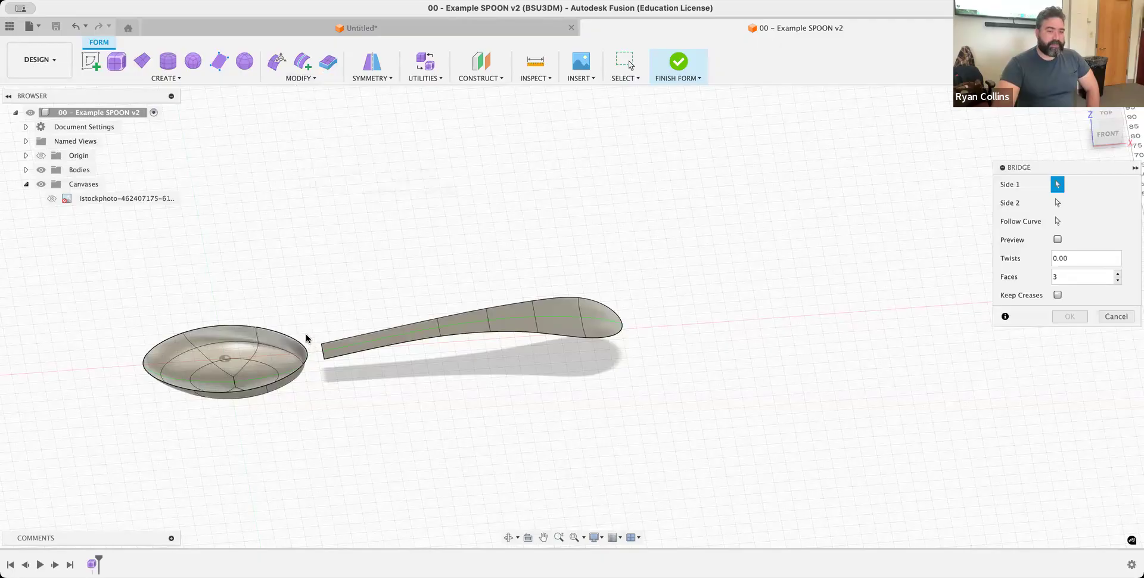
pyautogui.scroll(3, 306, 338)
pyautogui.keyDown('shift'); pyautogui.moveTo(324, 307); pyautogui.dragTo(324, 322, button='middle'); pyautogui.keyUp('shift')
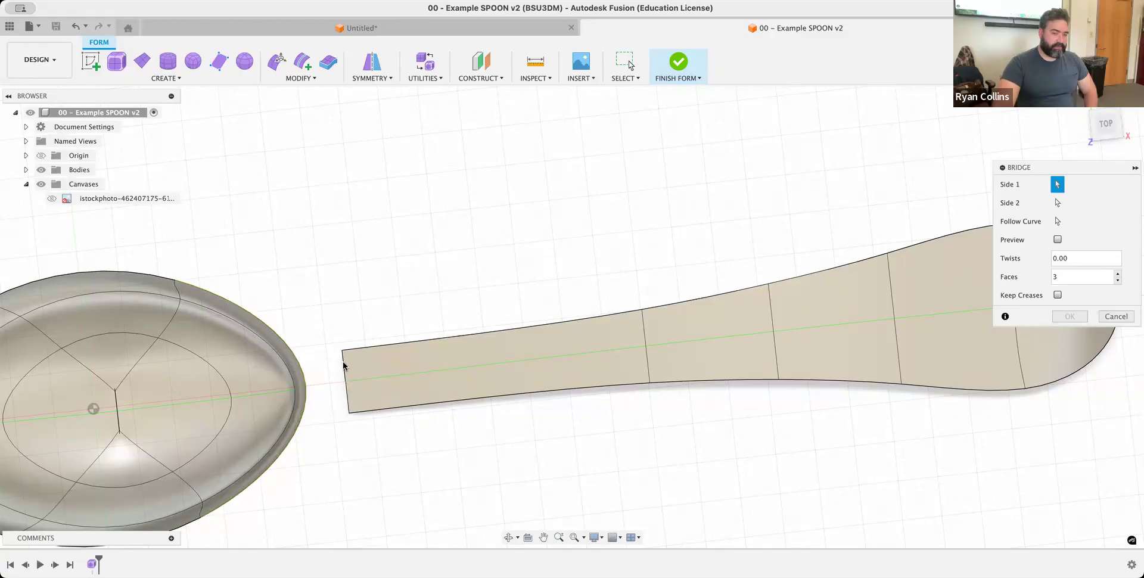
pyautogui.click(345, 396)
pyautogui.click(346, 394)
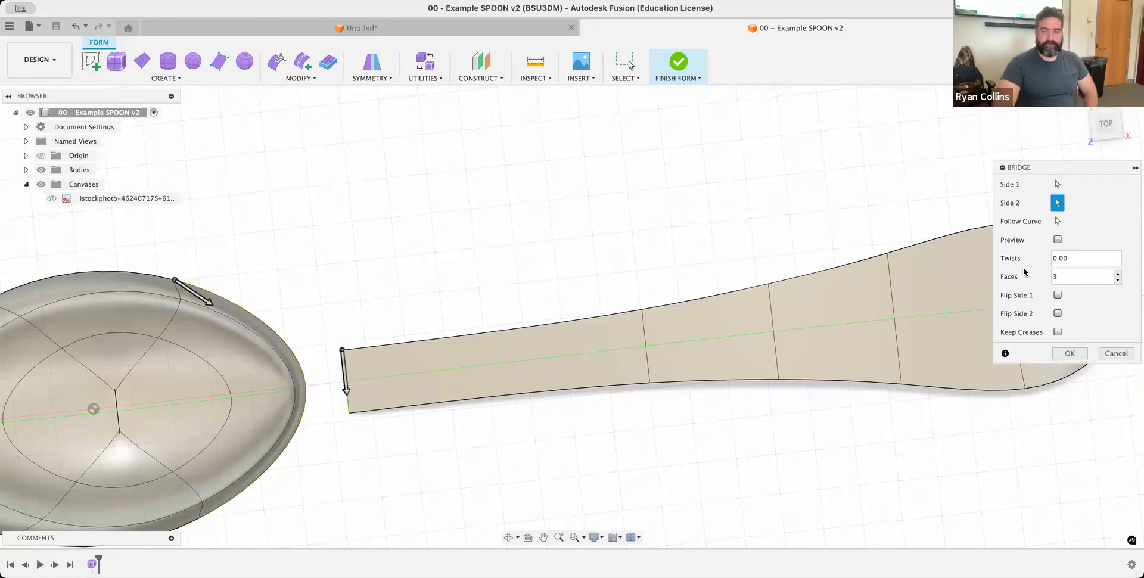
pyautogui.click(1057, 185)
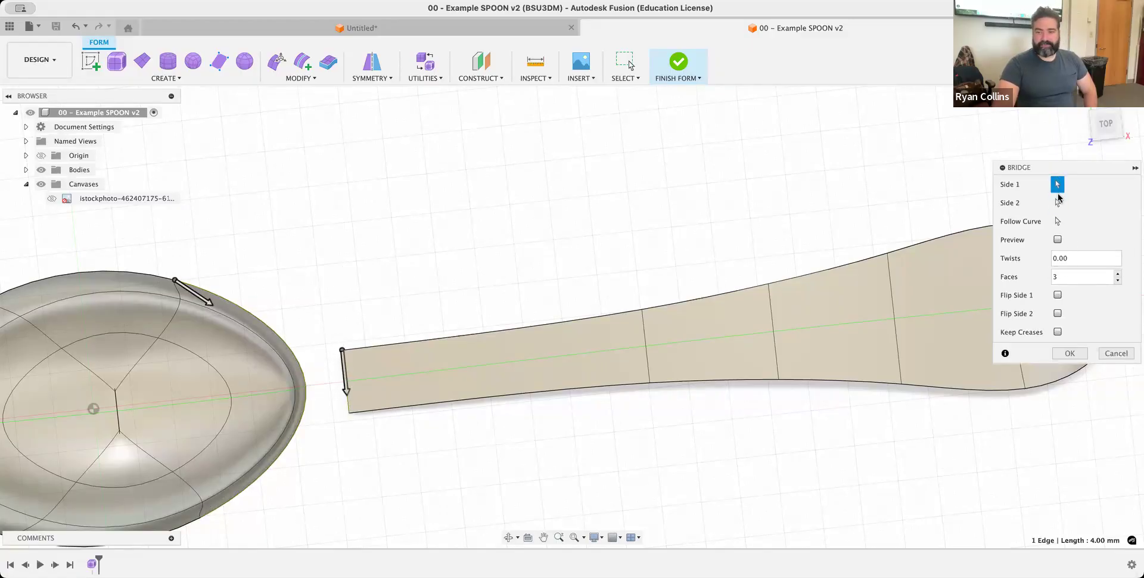
pyautogui.click(1111, 355)
# Step: Start a bridge with the bowl's rim edges facing the handle as side 1 and the handle's narrow end edge as side 2
pyautogui.rightClick(551, 243)
pyautogui.click(558, 192)
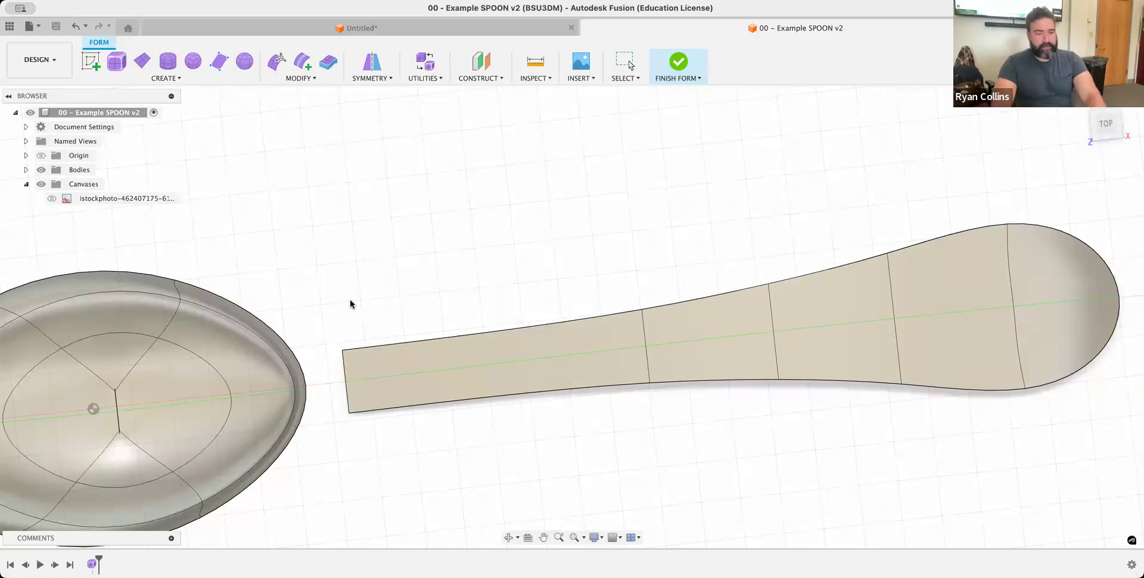
pyautogui.scroll(3, 312, 323)
pyautogui.moveTo(319, 317); pyautogui.dragTo(354, 248, button='middle')
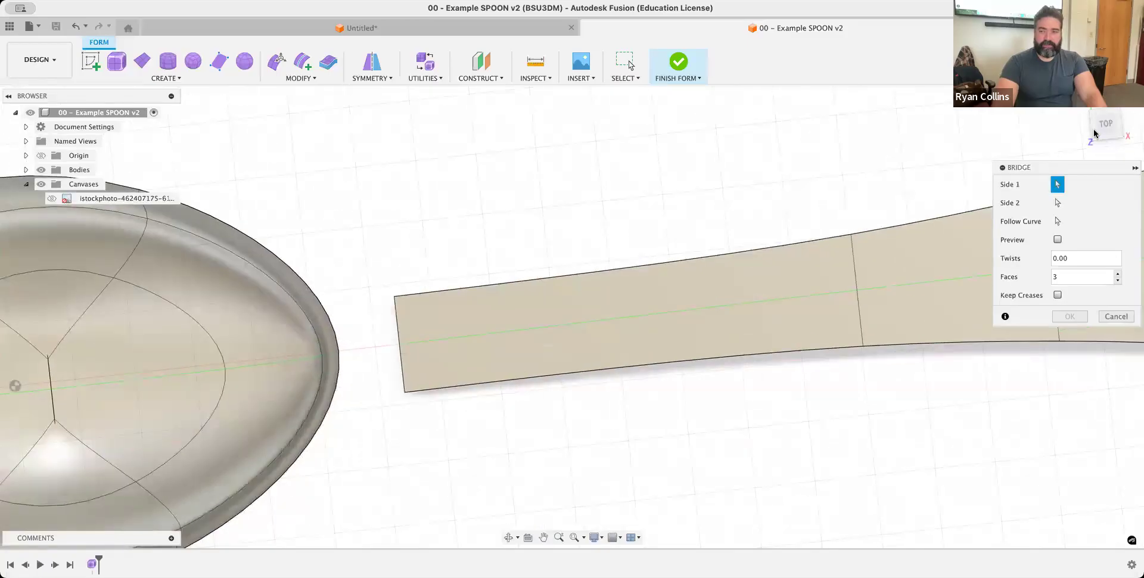
pyautogui.click(1101, 129)
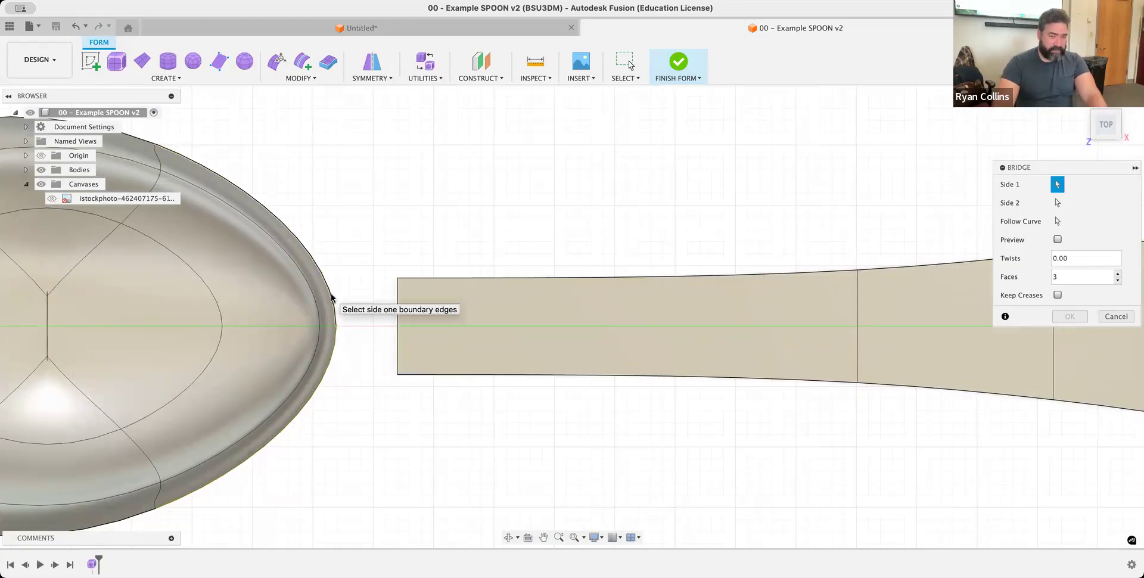
pyautogui.click(1057, 203)
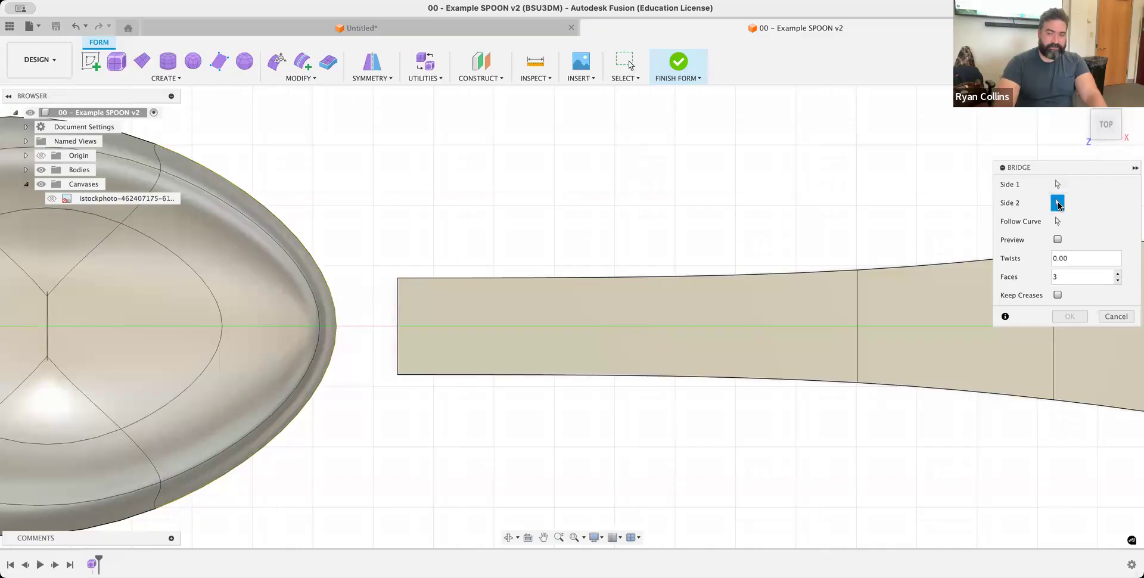
pyautogui.click(396, 303)
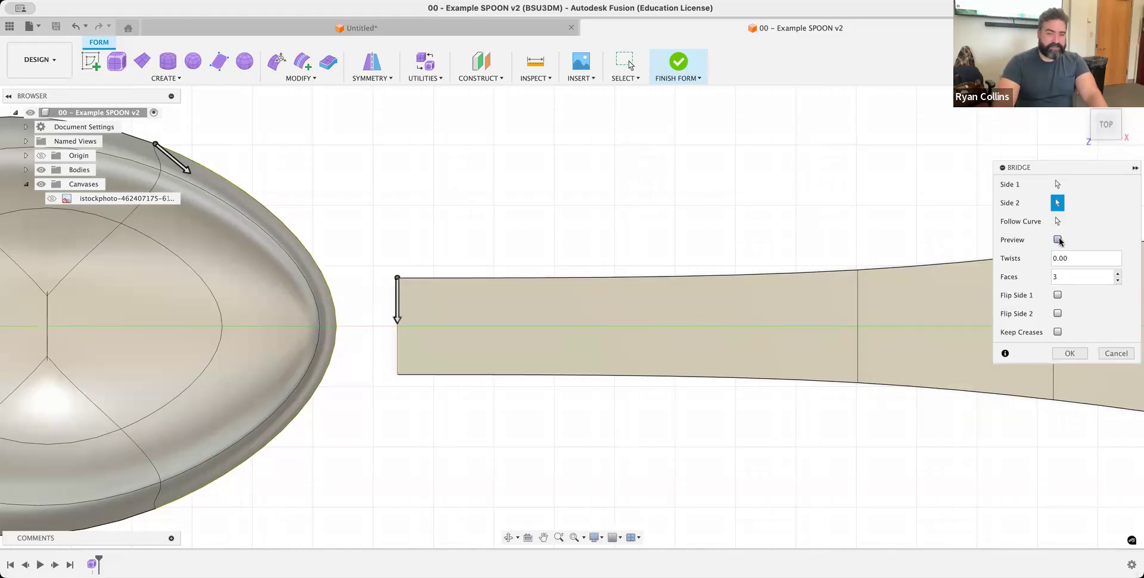
# Step: Preview the bridge between bowl and handle, set its number of faces to 1, and apply it
pyautogui.click(1058, 240)
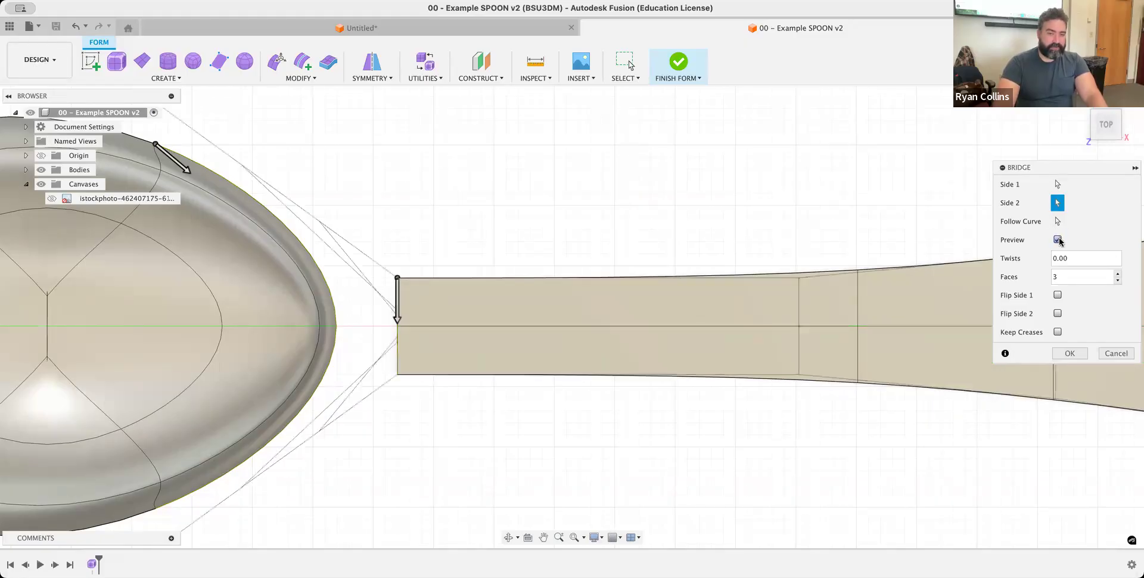
pyautogui.scroll(-3, 421, 310)
pyautogui.keyDown('shift'); pyautogui.moveTo(441, 343); pyautogui.dragTo(409, 311, button='middle'); pyautogui.keyUp('shift')
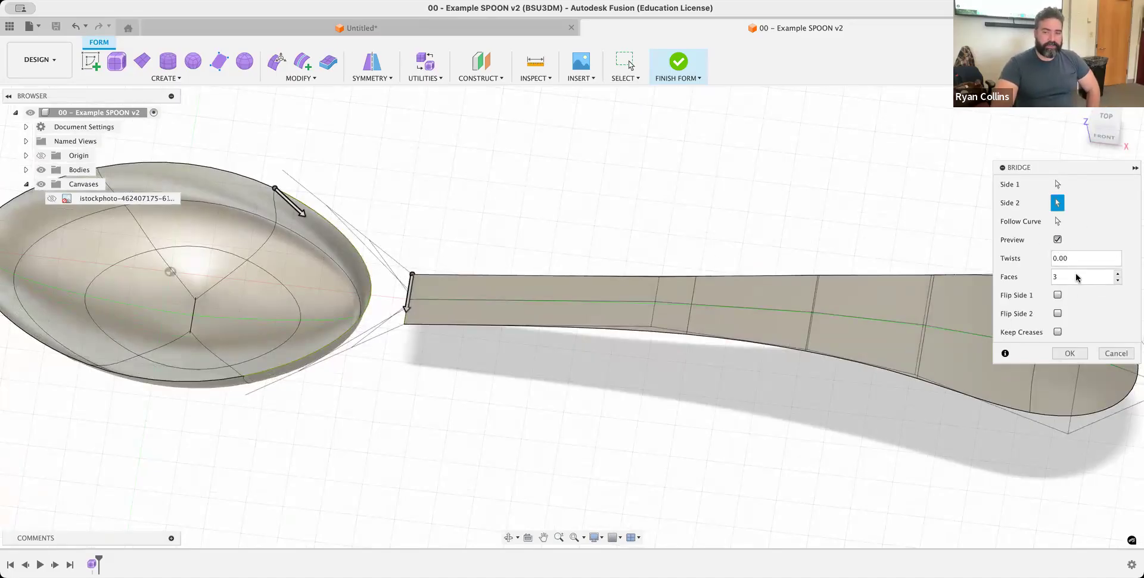
pyautogui.click(1118, 280)
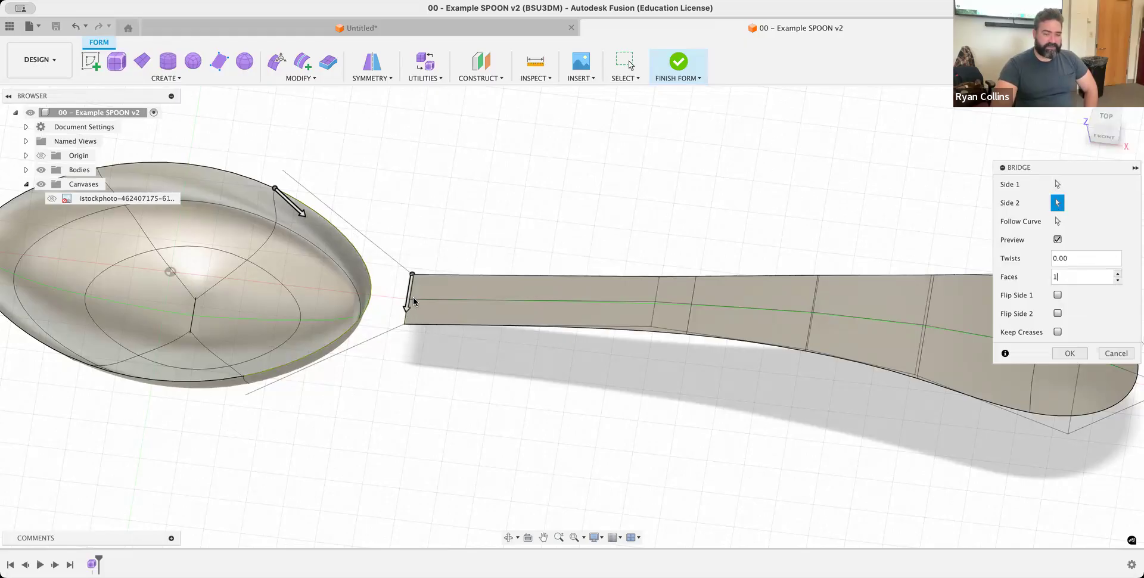
pyautogui.click(1110, 278)
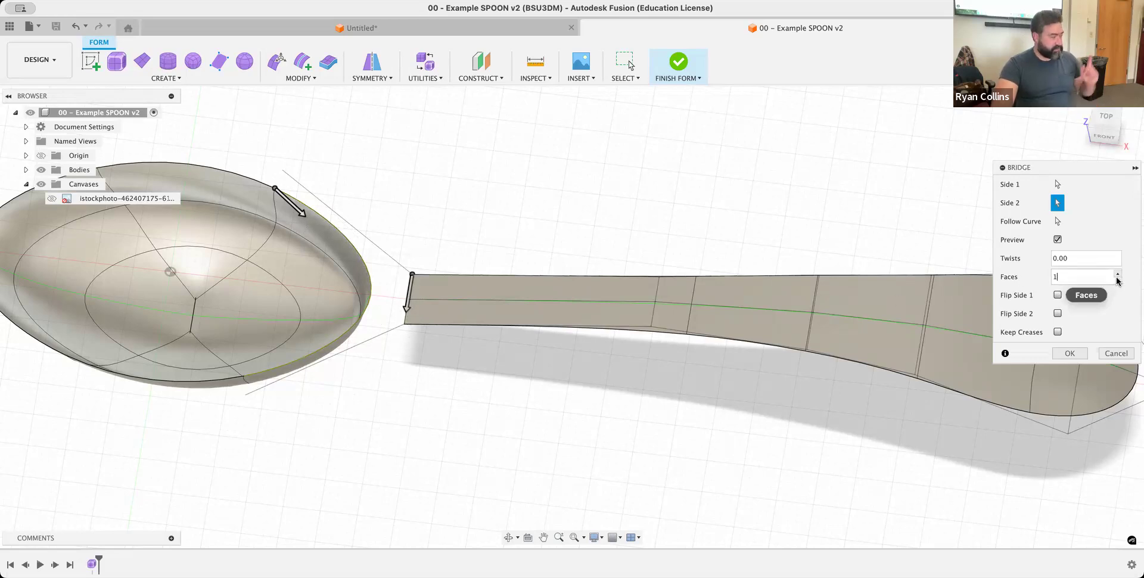
pyautogui.click(1066, 353)
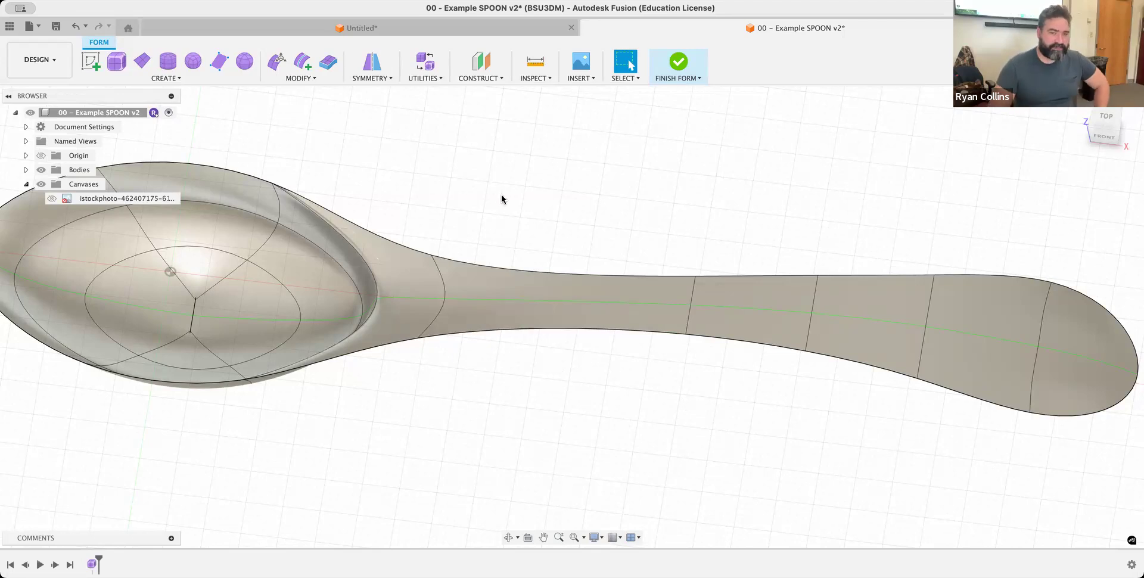
# Step: Try to clear the symmetry of the joined spoon body
pyautogui.click(412, 269)
pyautogui.click(384, 79)
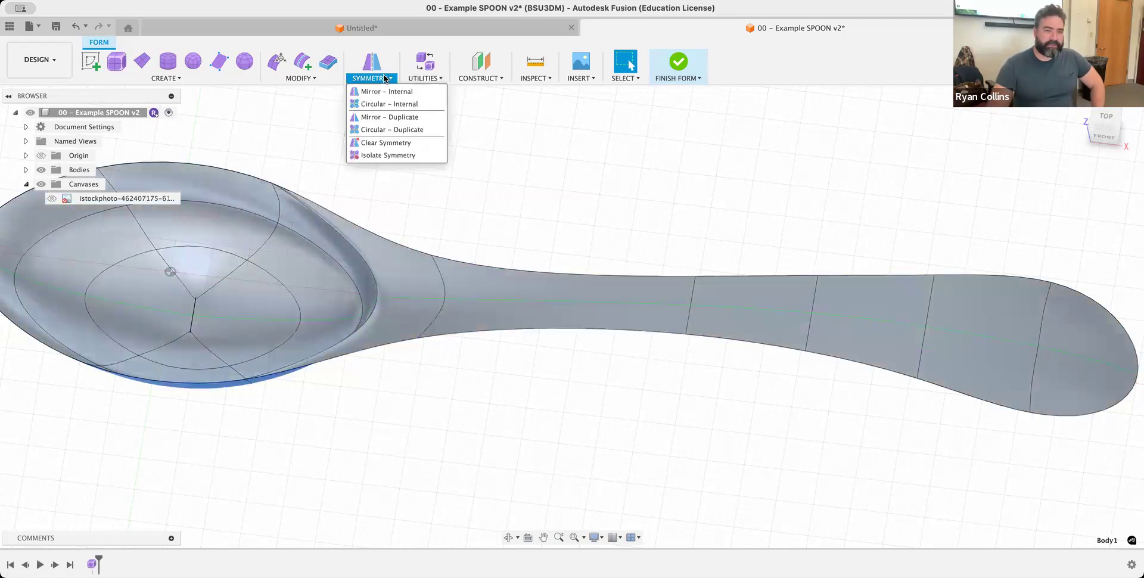
pyautogui.click(386, 143)
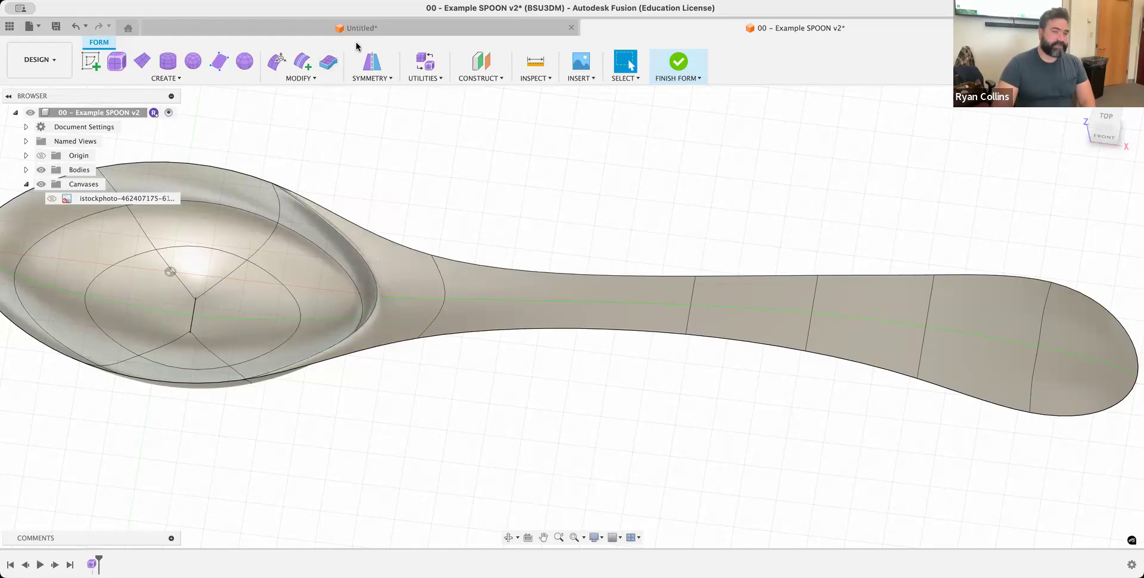
# Step: Try thickening the spoon body by 2 mm with the Sharp type, and undo it after checking the edges
pyautogui.click(304, 79)
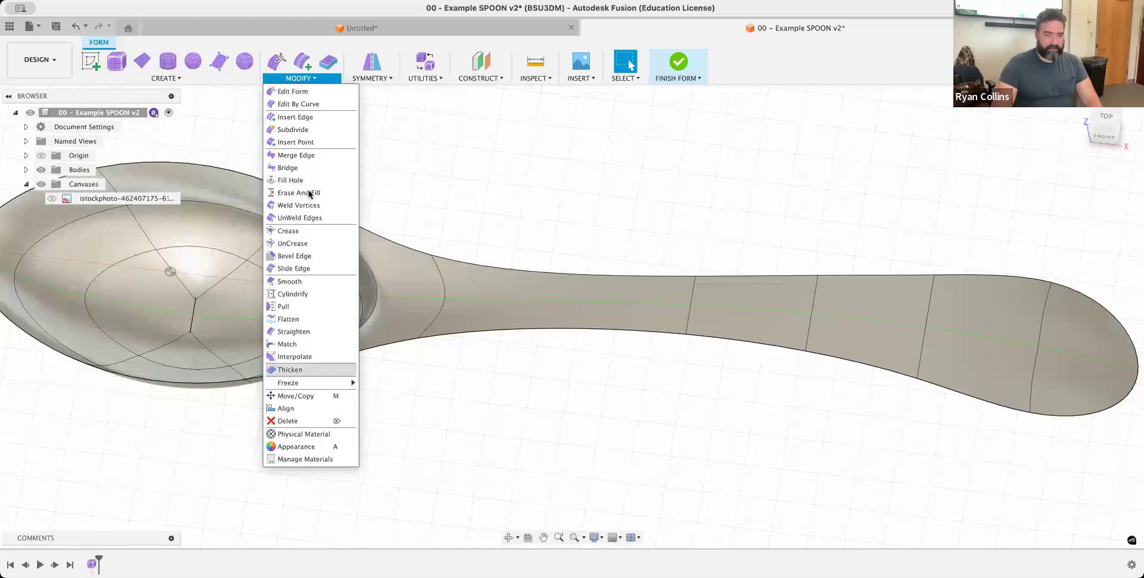
pyautogui.click(298, 370)
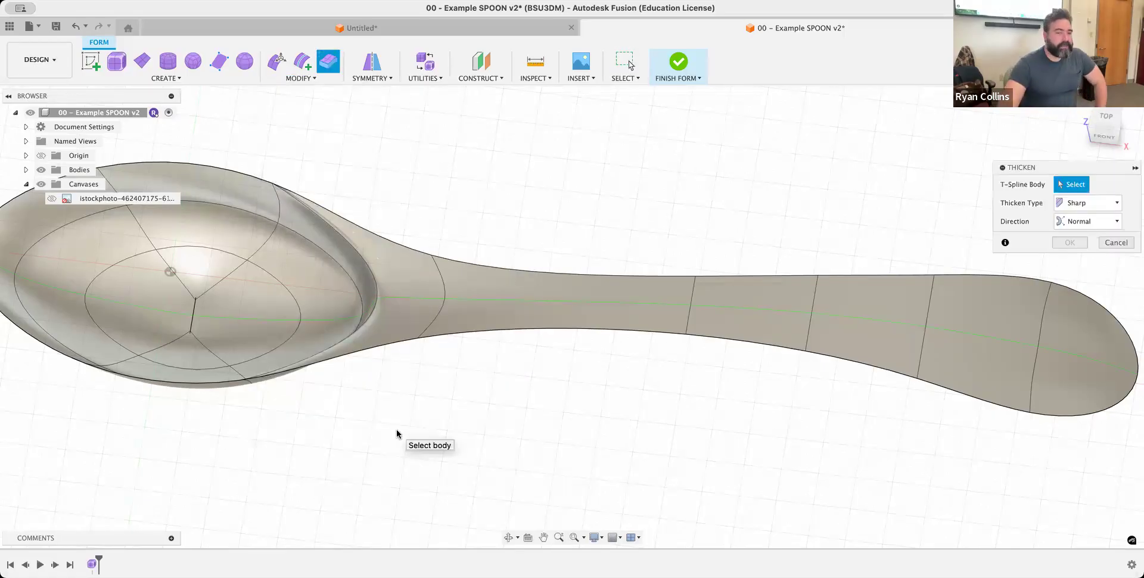
pyautogui.click(406, 276)
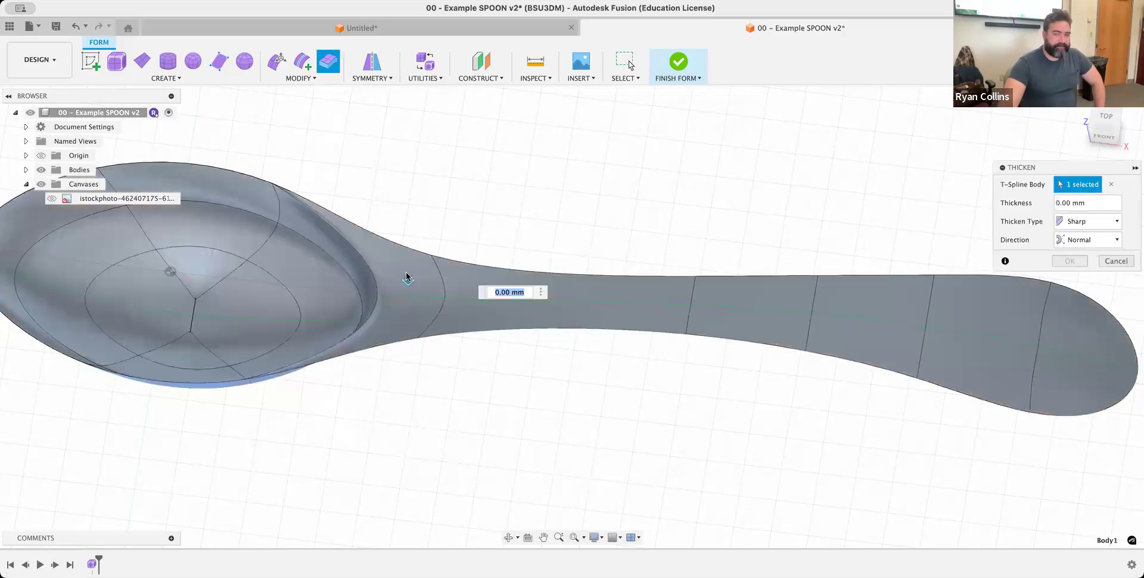
pyautogui.click(1106, 201)
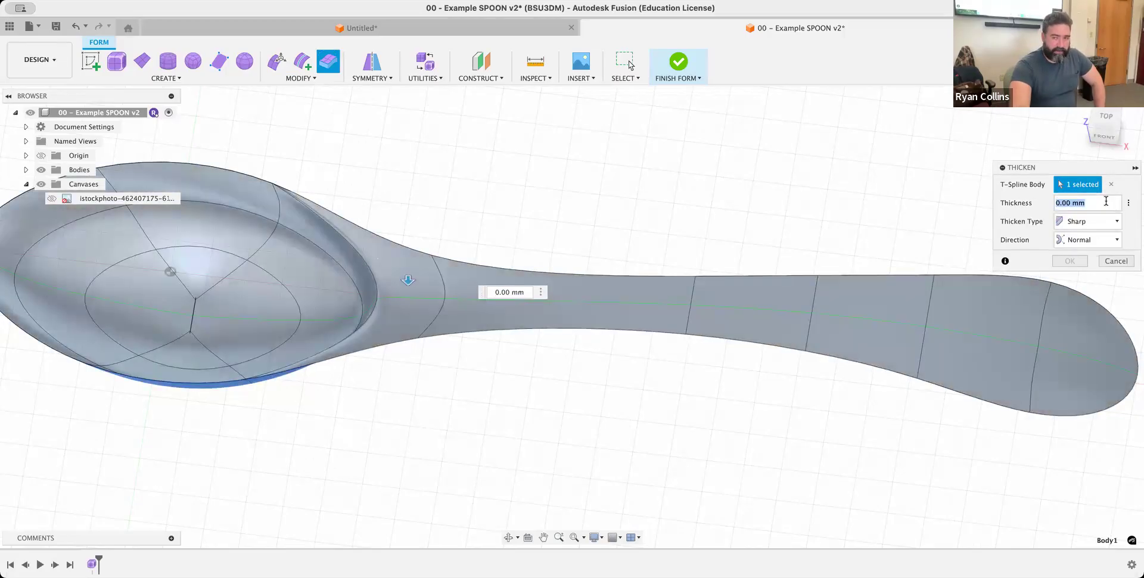
pyautogui.write('2')
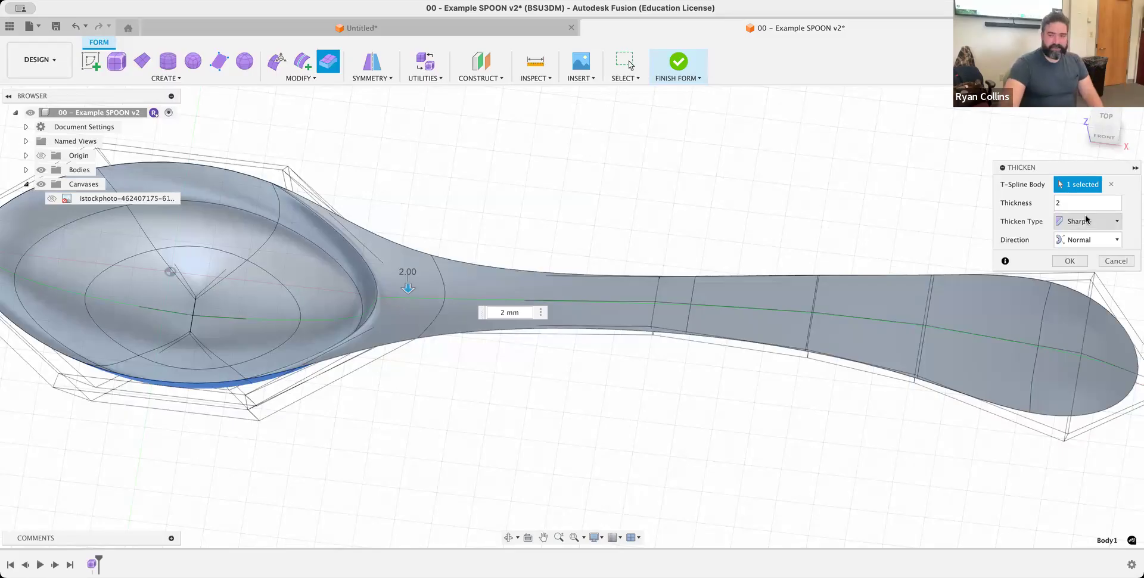
pyautogui.click(1080, 260)
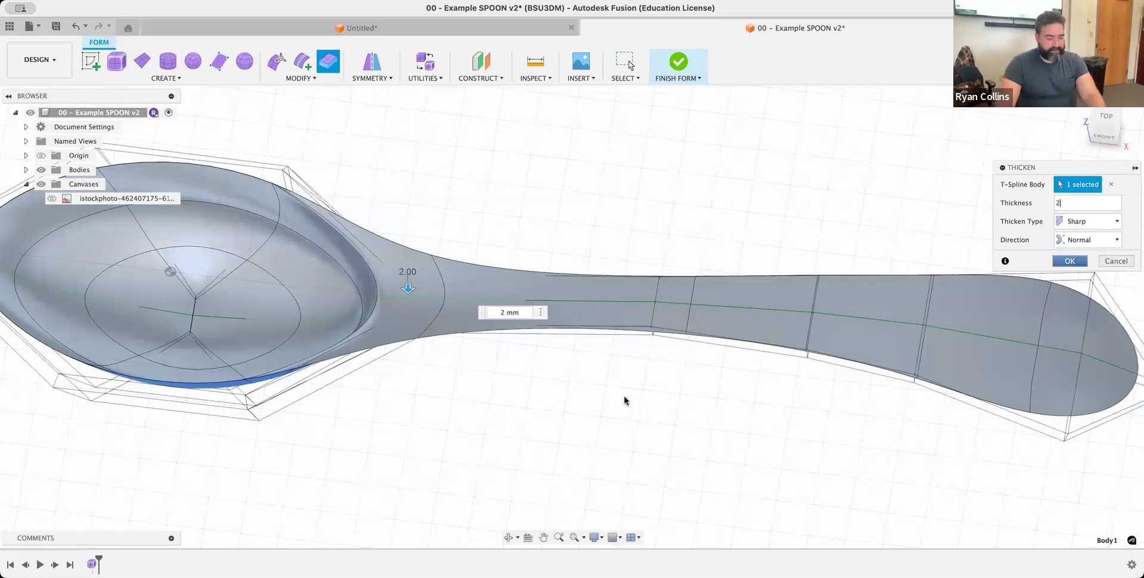
pyautogui.keyDown('shift'); pyautogui.moveTo(623, 389); pyautogui.dragTo(543, 346, button='middle'); pyautogui.keyUp('shift')
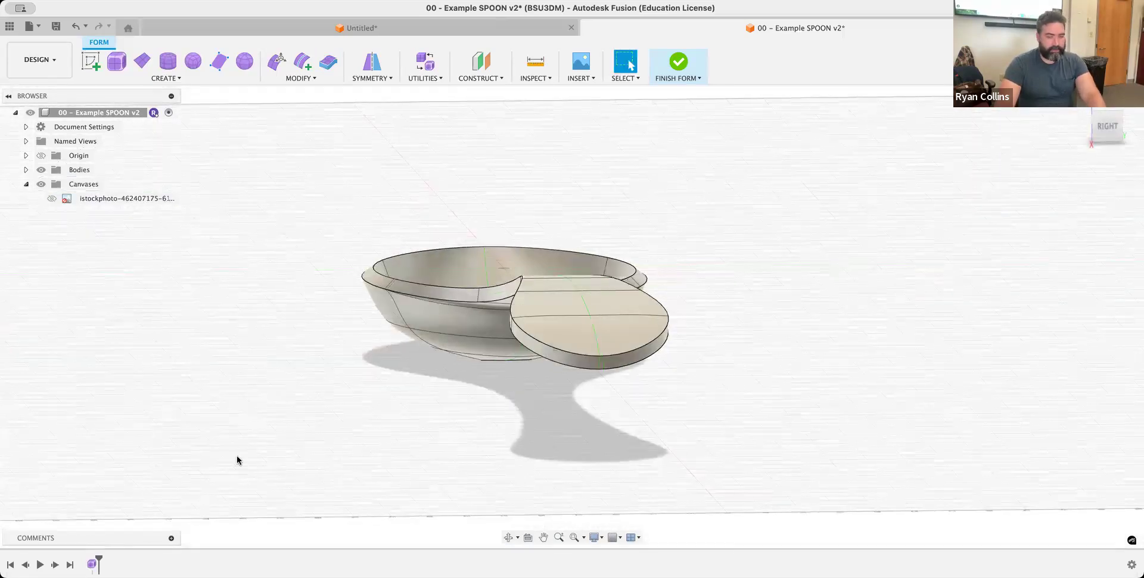
pyautogui.press('super+z')
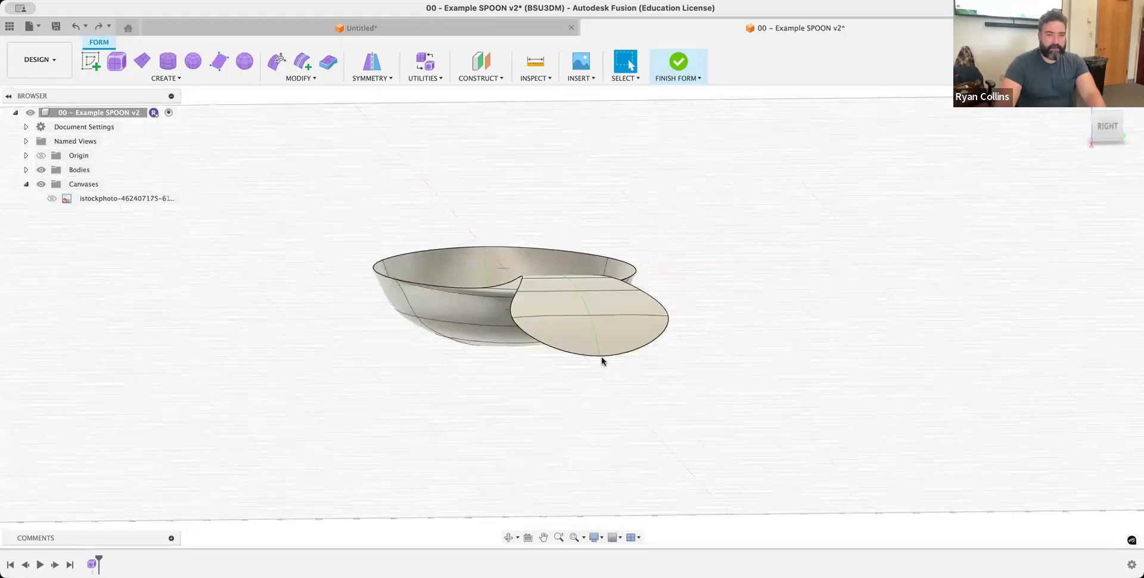
# Step: Thicken the spoon body by 2 mm in the normal direction with the Soft thicken type
pyautogui.rightClick(553, 175)
pyautogui.click(554, 137)
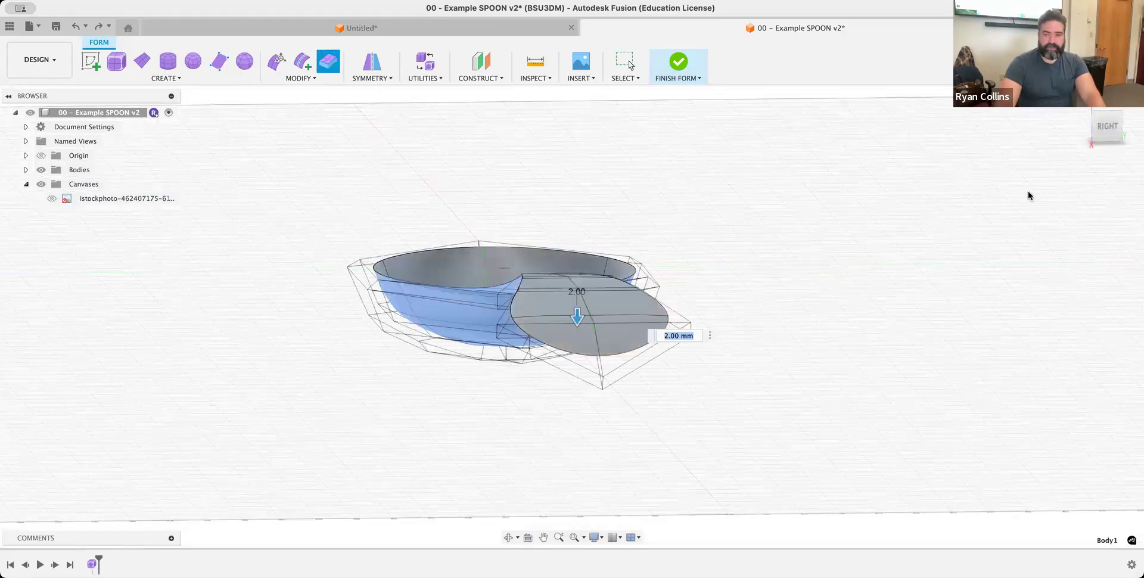
pyautogui.click(1105, 223)
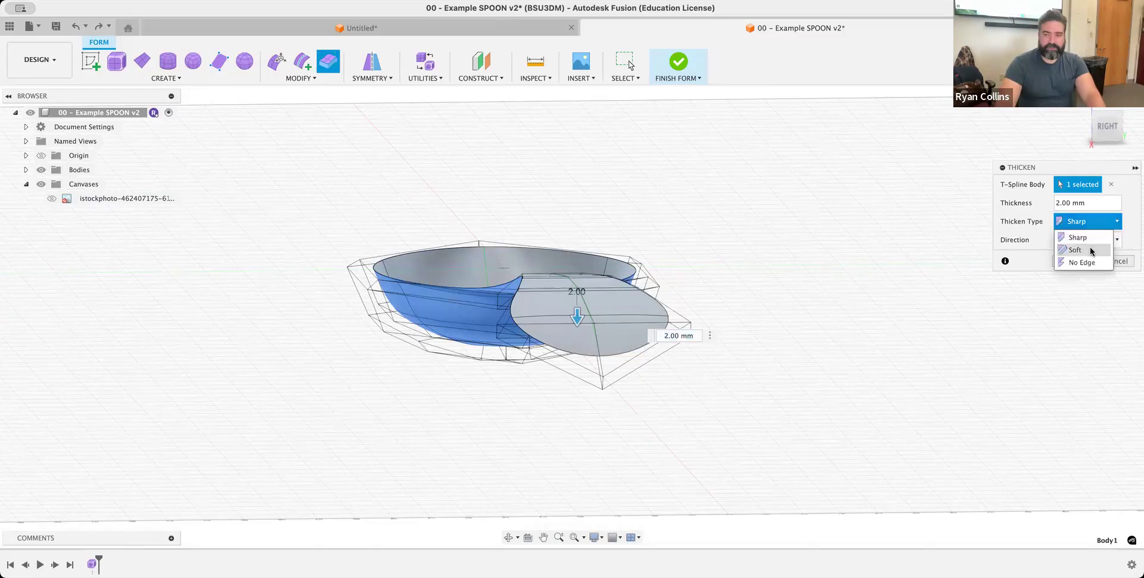
pyautogui.click(1076, 248)
pyautogui.click(1071, 261)
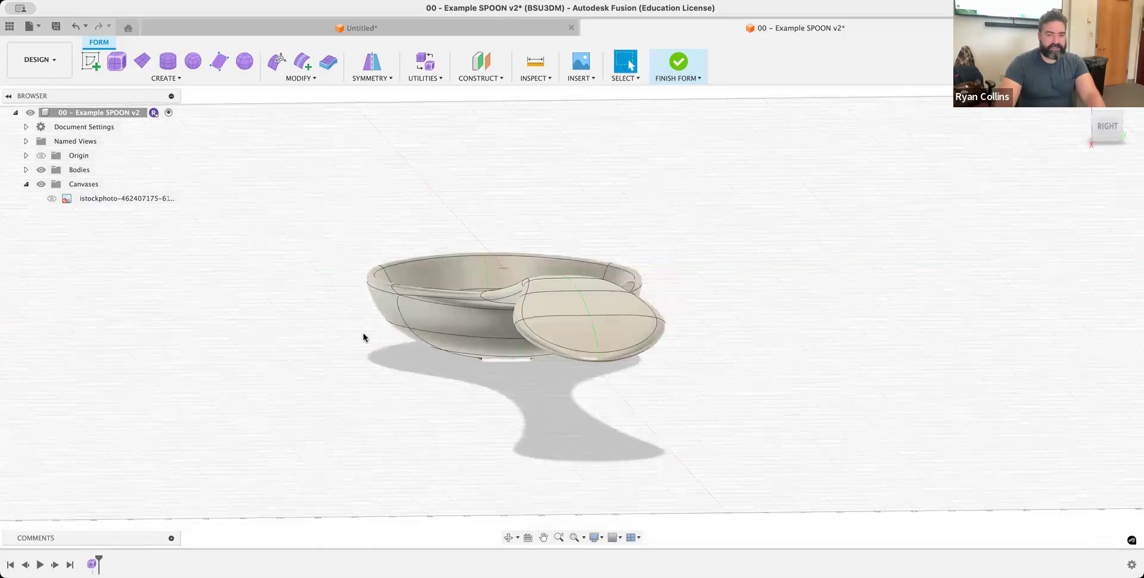
# Step: Inspect the thickened spoon's rim and the centre of the bowl, and undo the soft thickening
pyautogui.scroll(5, 362, 332)
pyautogui.keyDown('shift'); pyautogui.moveTo(431, 299); pyautogui.dragTo(431, 299, button='middle'); pyautogui.keyUp('shift')
pyautogui.scroll(-3, 510, 358)
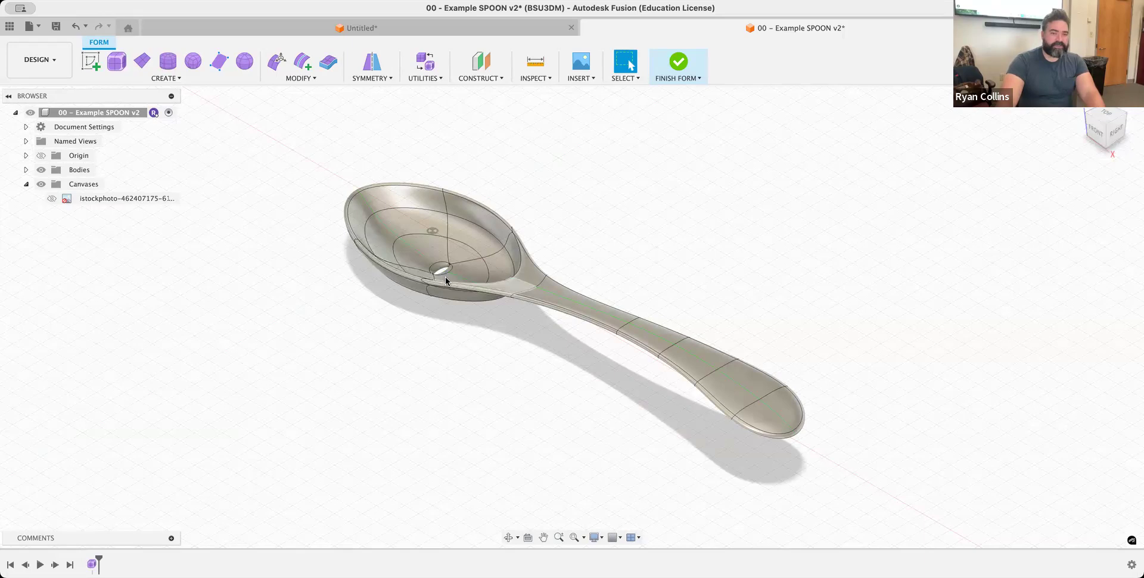
pyautogui.scroll(5, 447, 280)
pyautogui.keyDown('shift'); pyautogui.moveTo(438, 289); pyautogui.dragTo(436, 299, button='middle'); pyautogui.keyUp('shift')
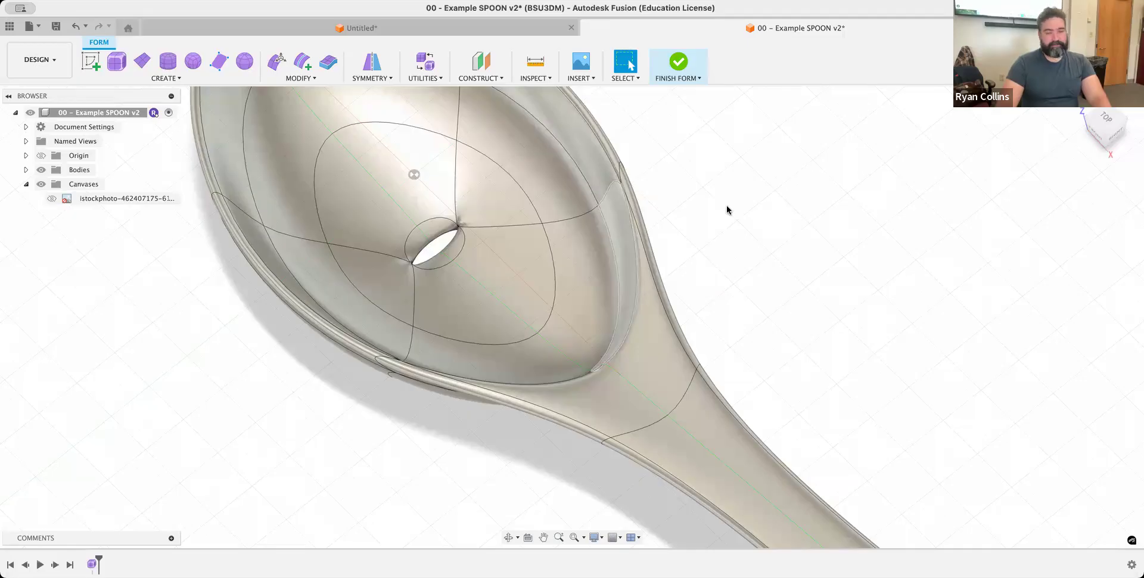
pyautogui.press('super+z')
pyautogui.scroll(4, 439, 243)
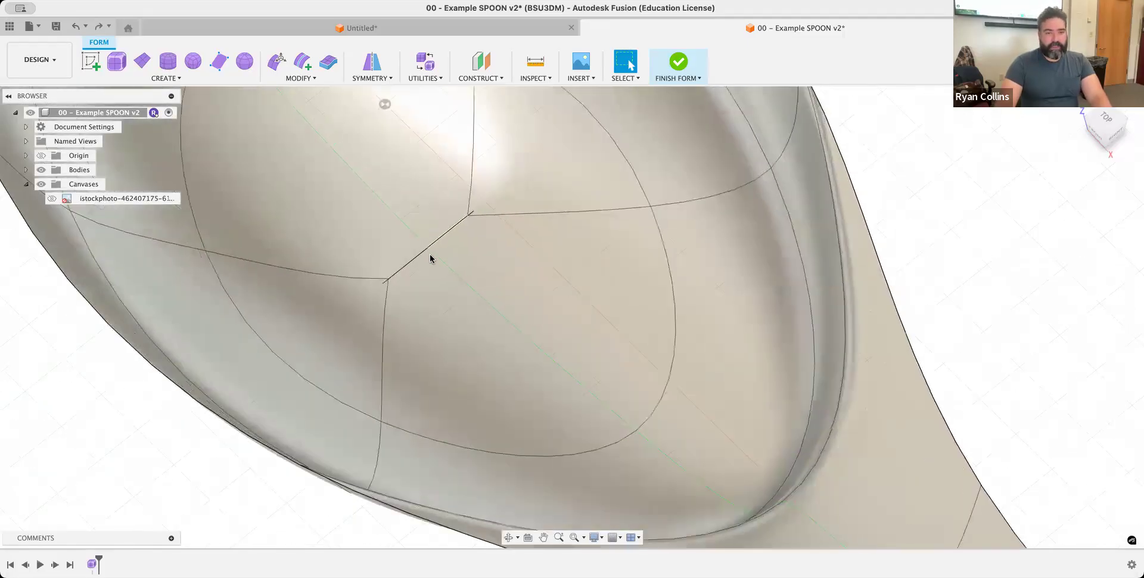
# Step: Try to finish the form with the unthickened spoon, and return to the form environment to fix the conversion errors
pyautogui.scroll(2, 428, 254)
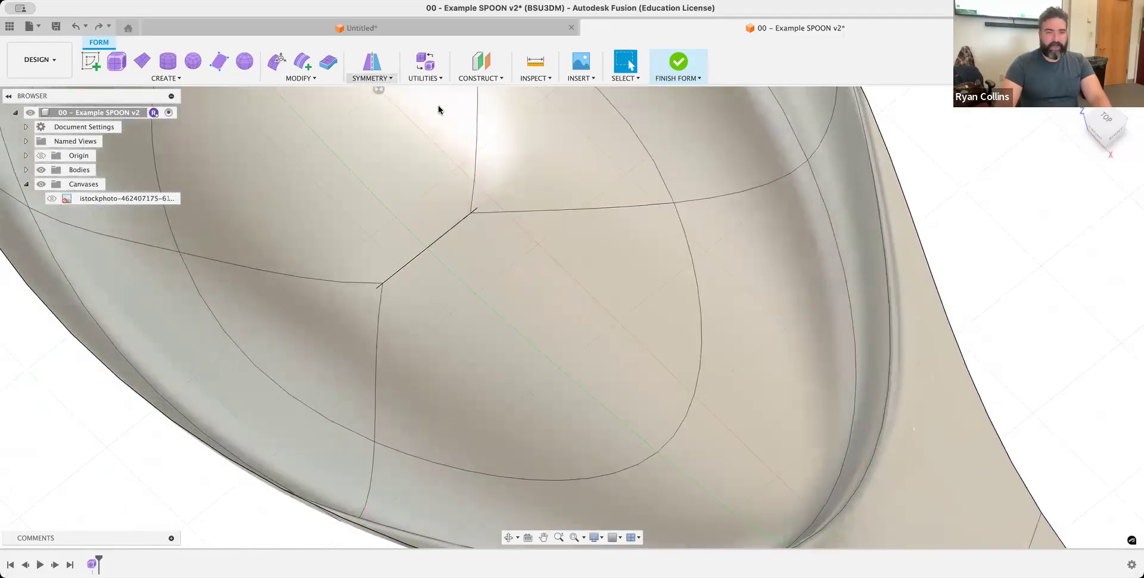
pyautogui.scroll(-3, 510, 248)
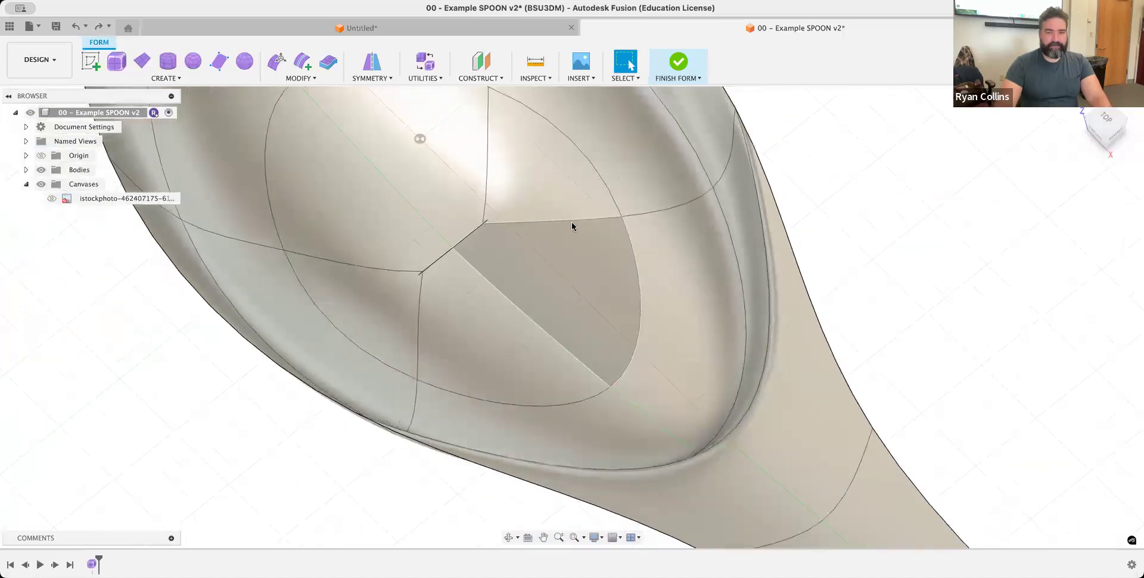
pyautogui.click(686, 66)
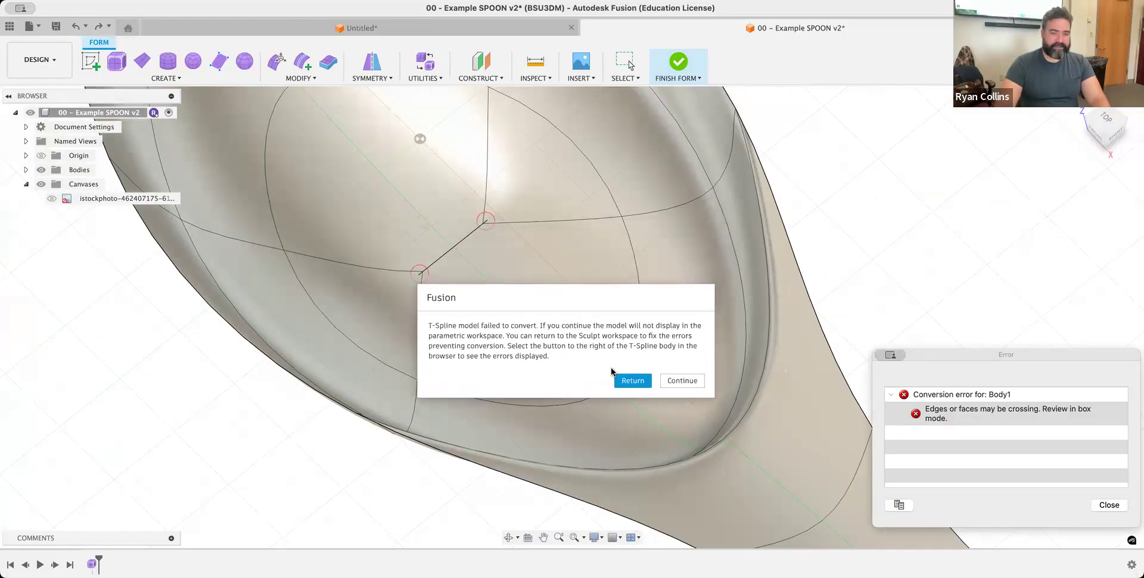
pyautogui.click(632, 380)
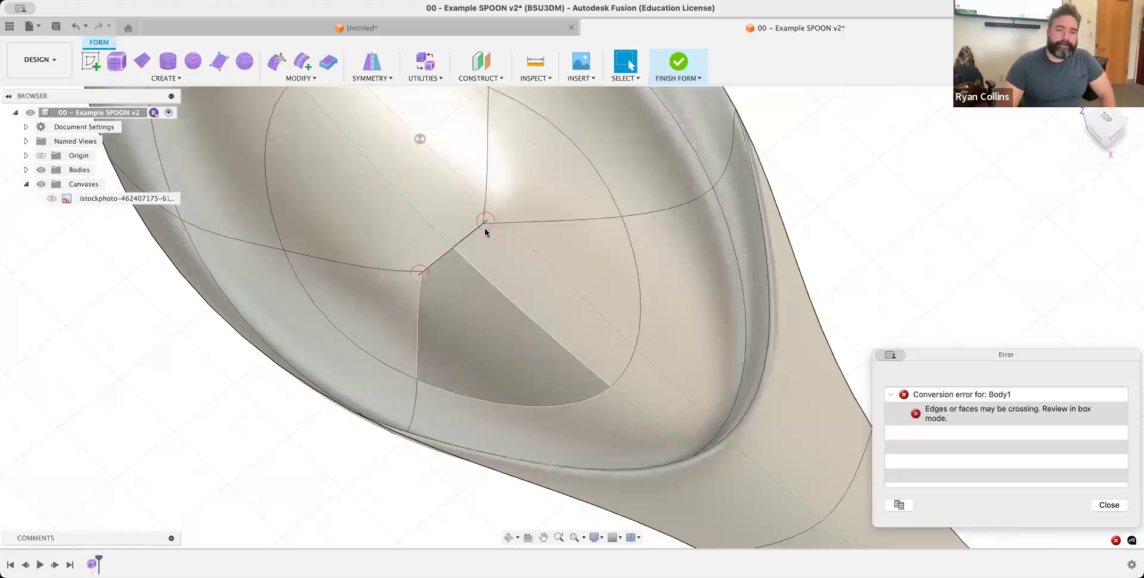
# Step: Run Repair Body with AutoRepair on the spoon's T-Spline body to fix the crossing edges at the bowl's centre
pyautogui.click(425, 78)
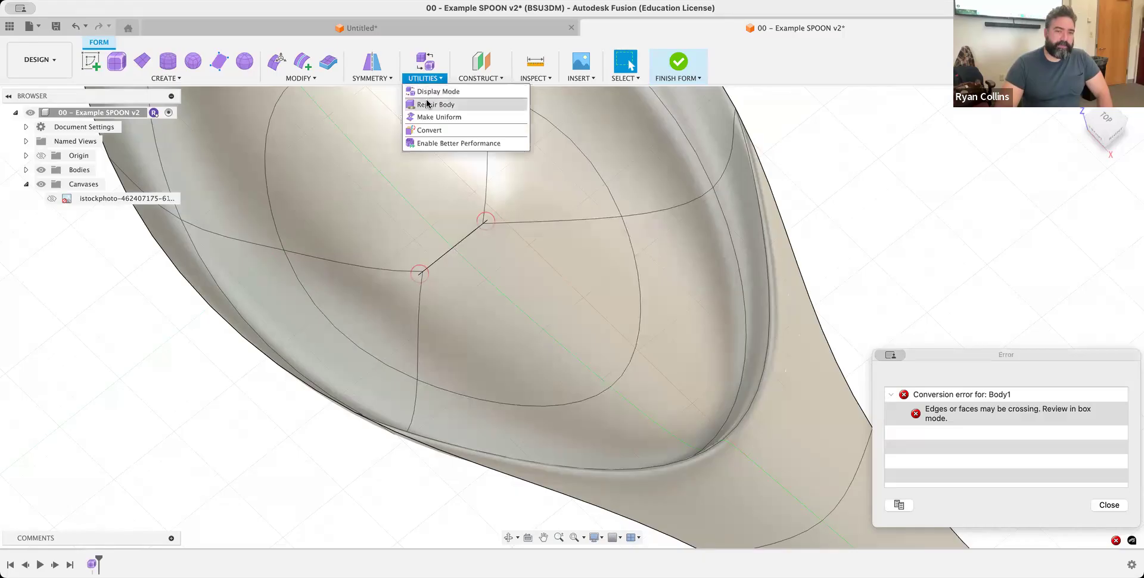
pyautogui.click(427, 104)
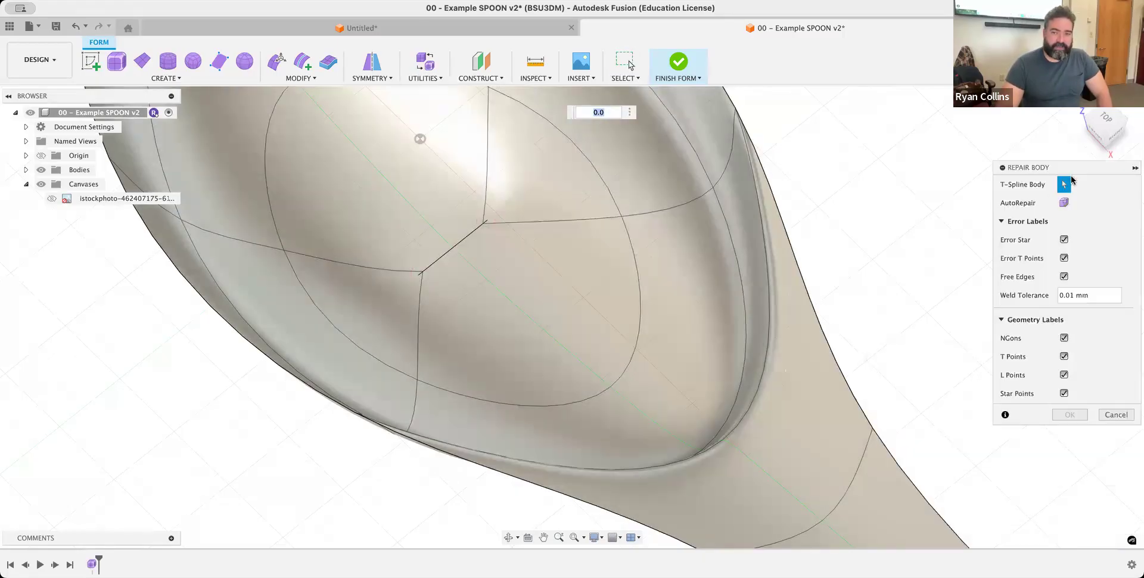
pyautogui.click(1064, 203)
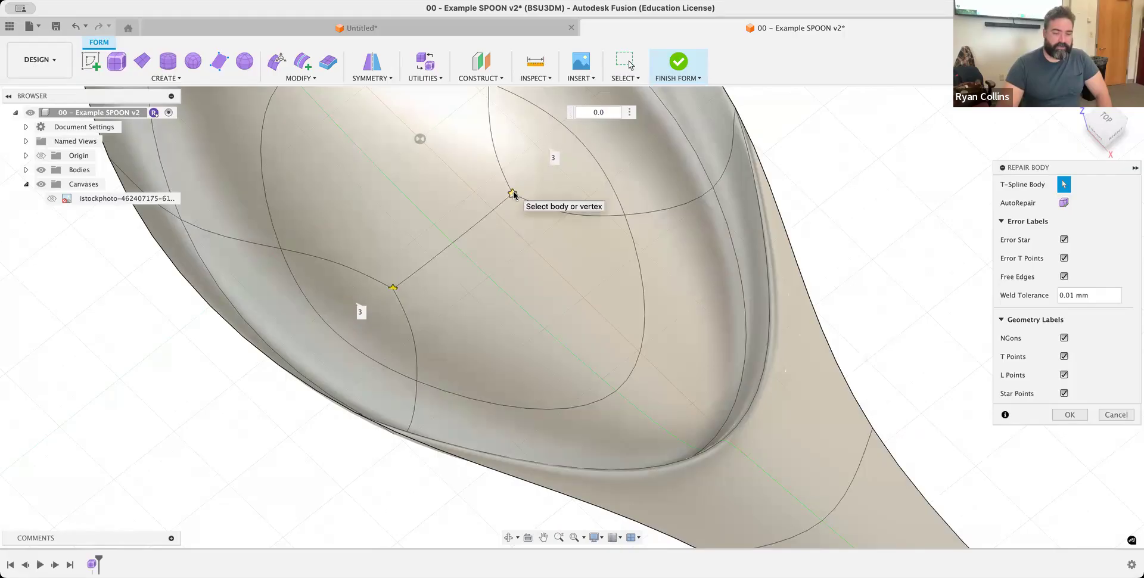
pyautogui.click(1080, 415)
# Step: Finish the form to check the repaired spoon surface, and undo back into the form environment
pyautogui.click(681, 66)
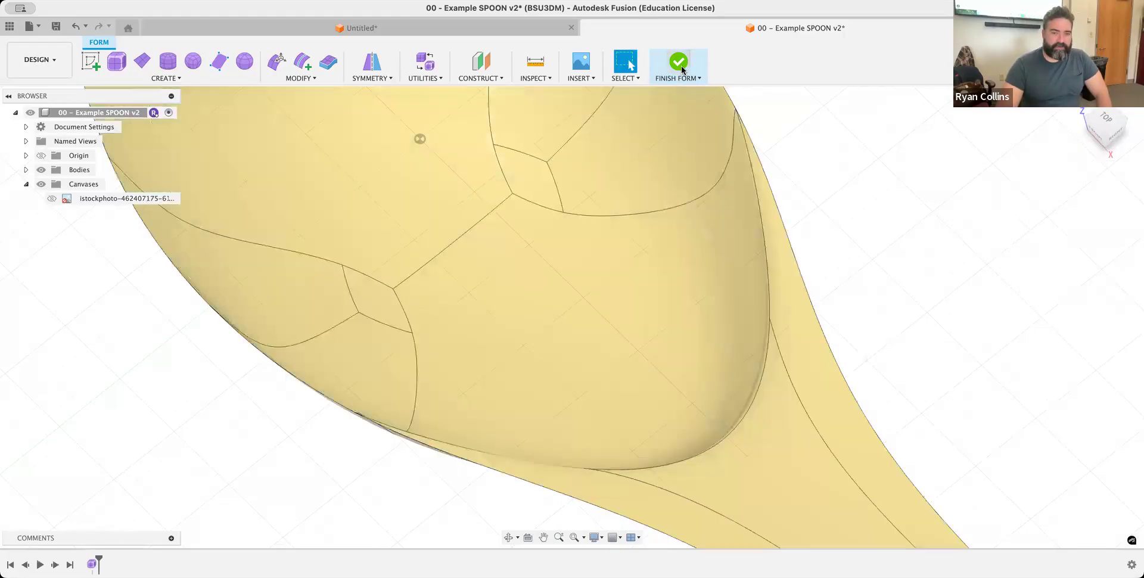
pyautogui.keyDown('shift'); pyautogui.moveTo(546, 286); pyautogui.dragTo(538, 264, button='middle'); pyautogui.keyUp('shift')
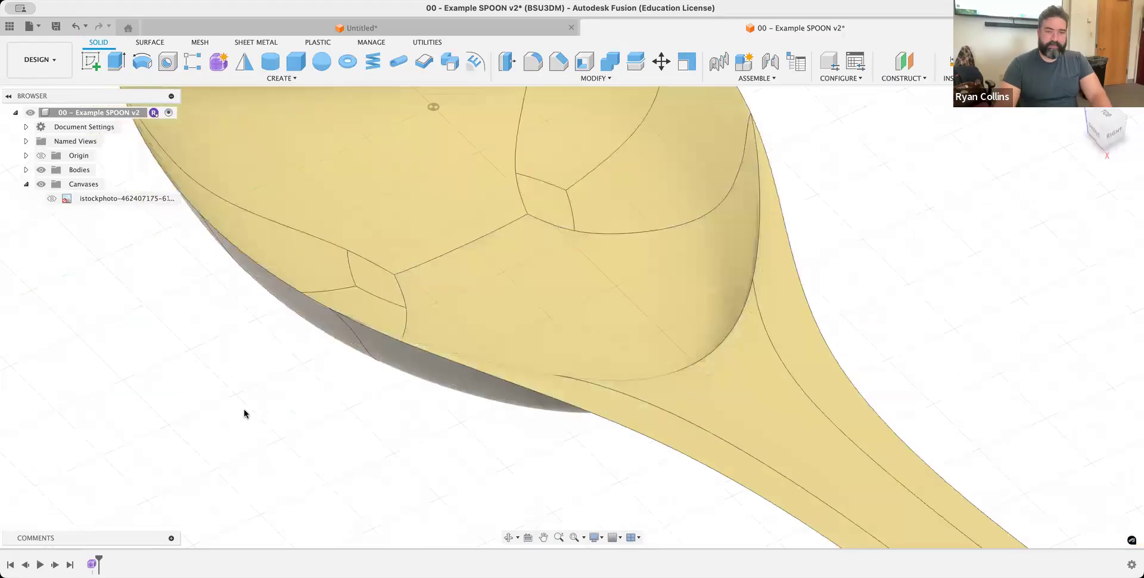
pyautogui.press('super+z')
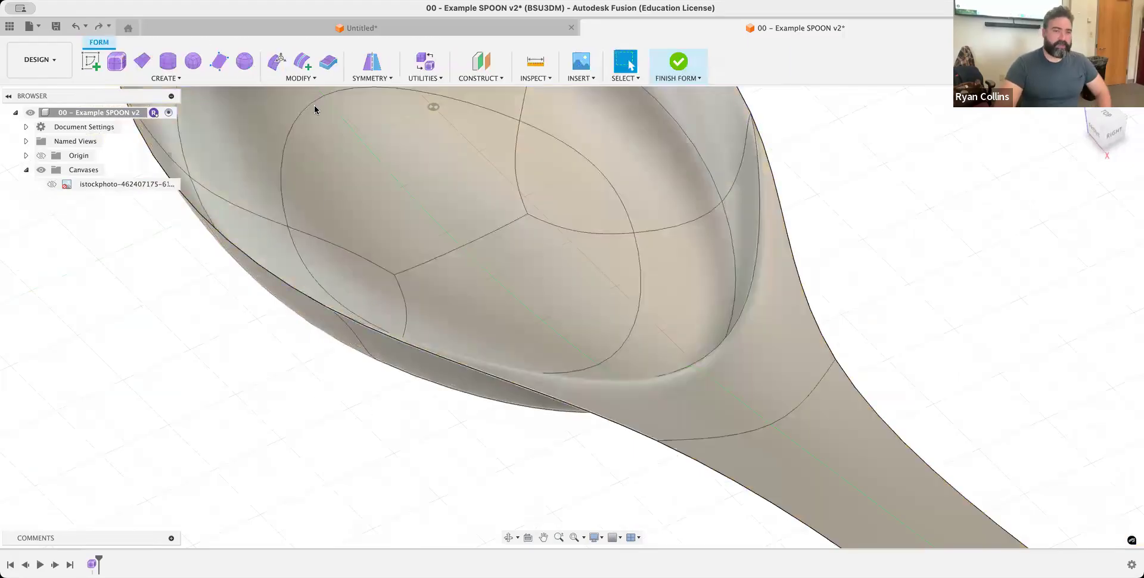
# Step: Thicken the repaired spoon body by 2 mm in the normal direction with the Soft thicken type
pyautogui.click(327, 63)
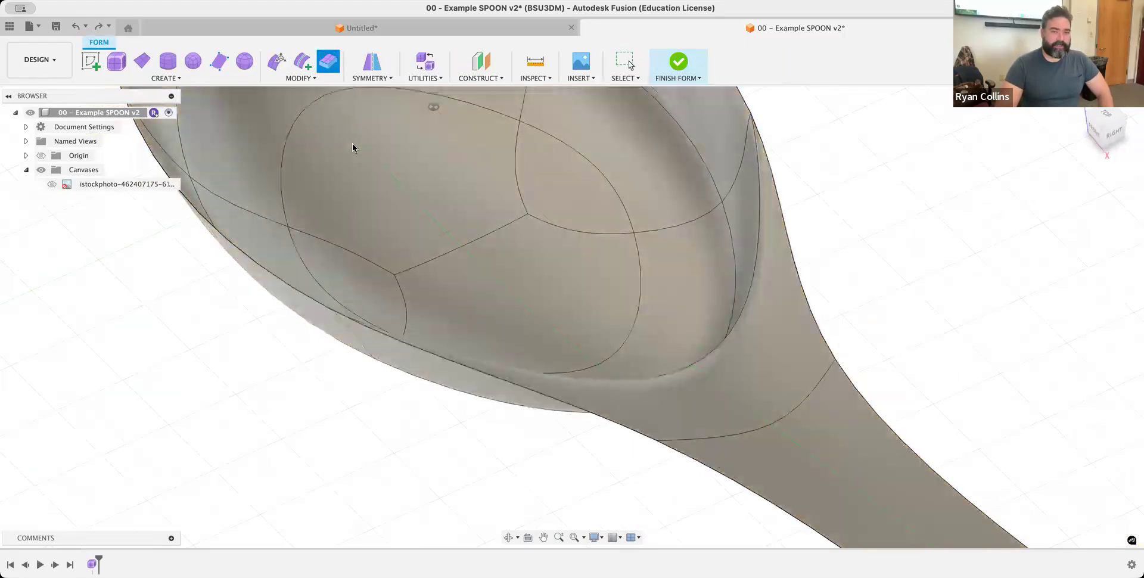
pyautogui.click(352, 147)
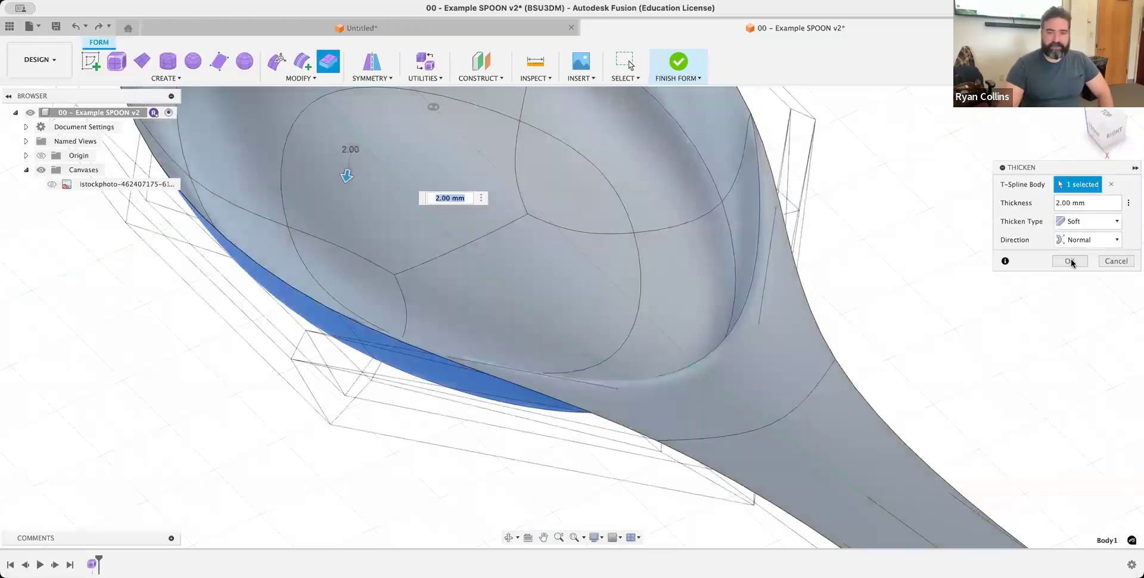
pyautogui.click(1071, 262)
pyautogui.scroll(-10, 733, 345)
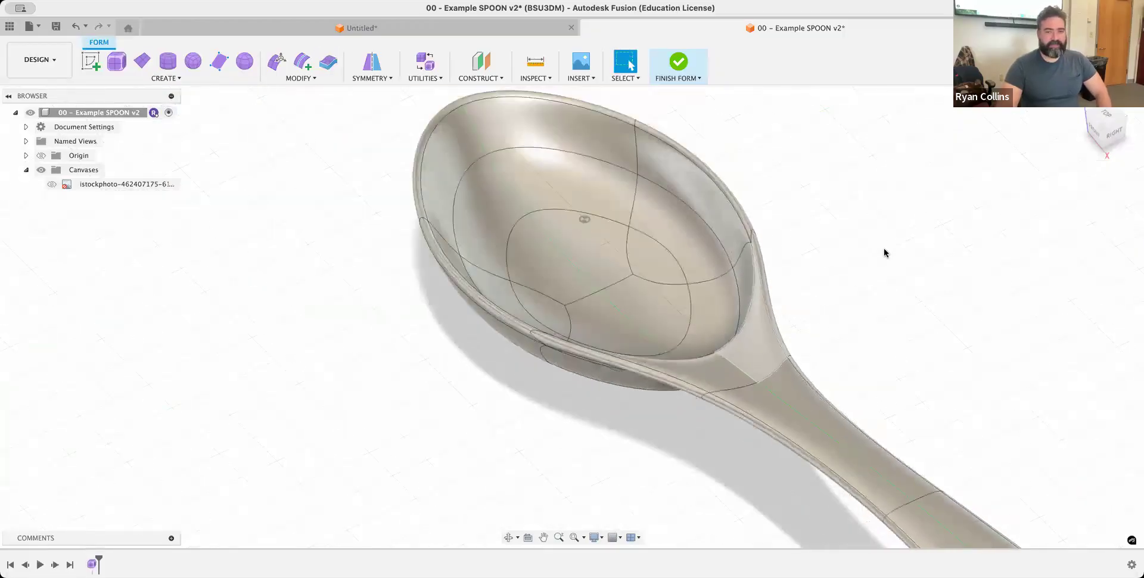
# Step: Save the design as a new version with the description "thick spoon"
pyautogui.click(1083, 116)
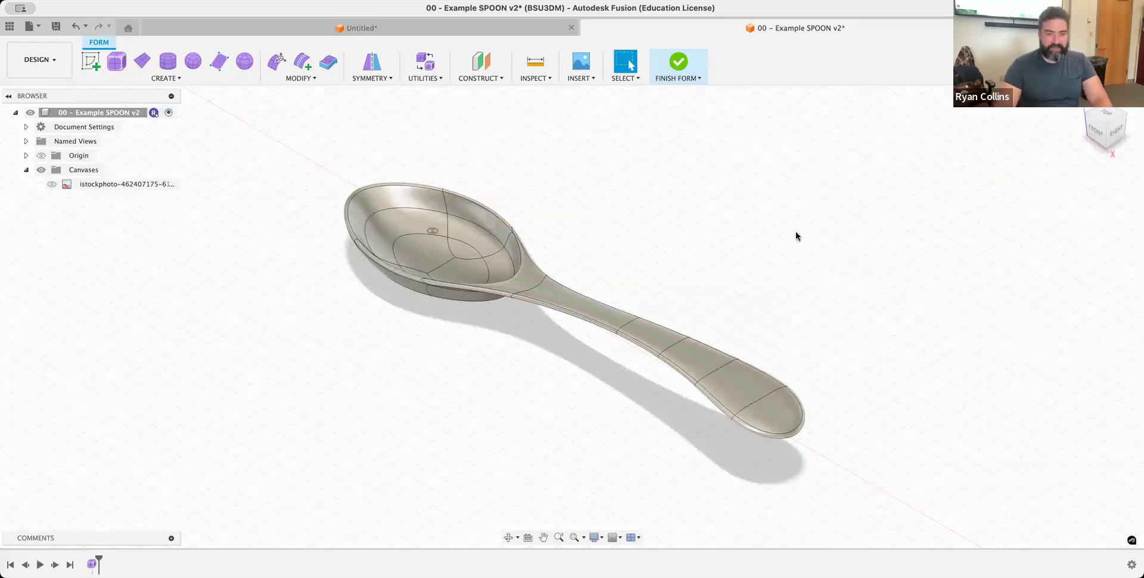
pyautogui.press('super+s')
pyautogui.write('thick')
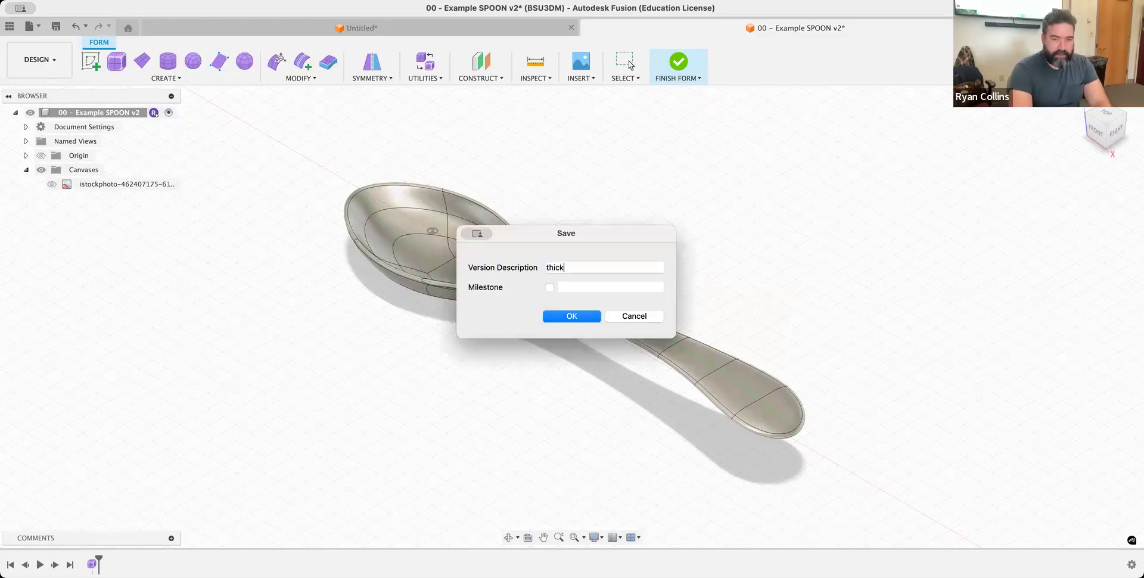
pyautogui.write(' spoo')
pyautogui.press('Return')
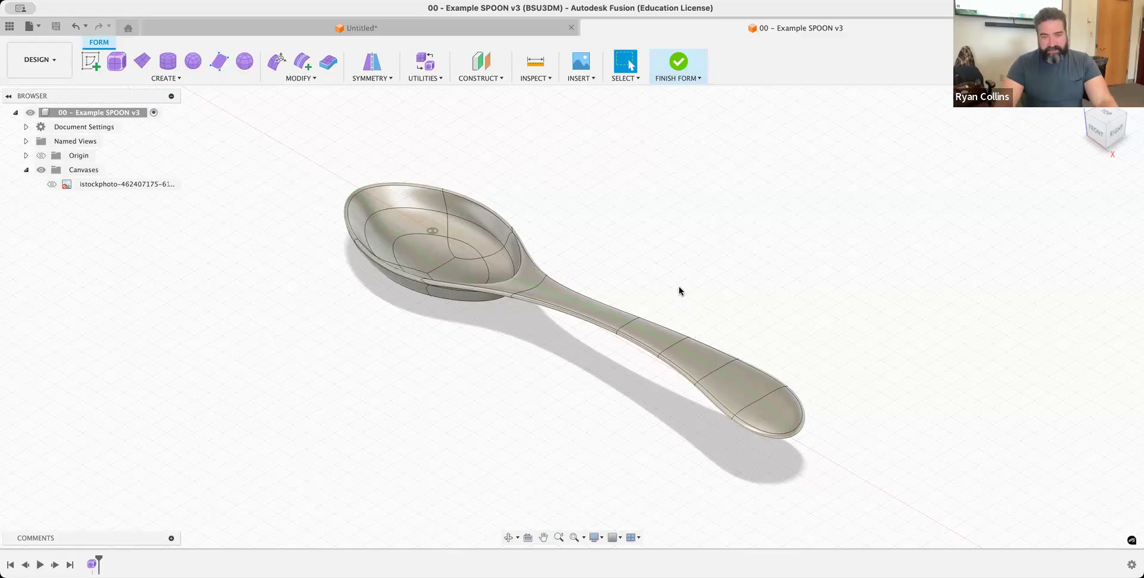
# Step: Finish the form and rename the resulting solid body to "Spoon 1"
pyautogui.click(677, 62)
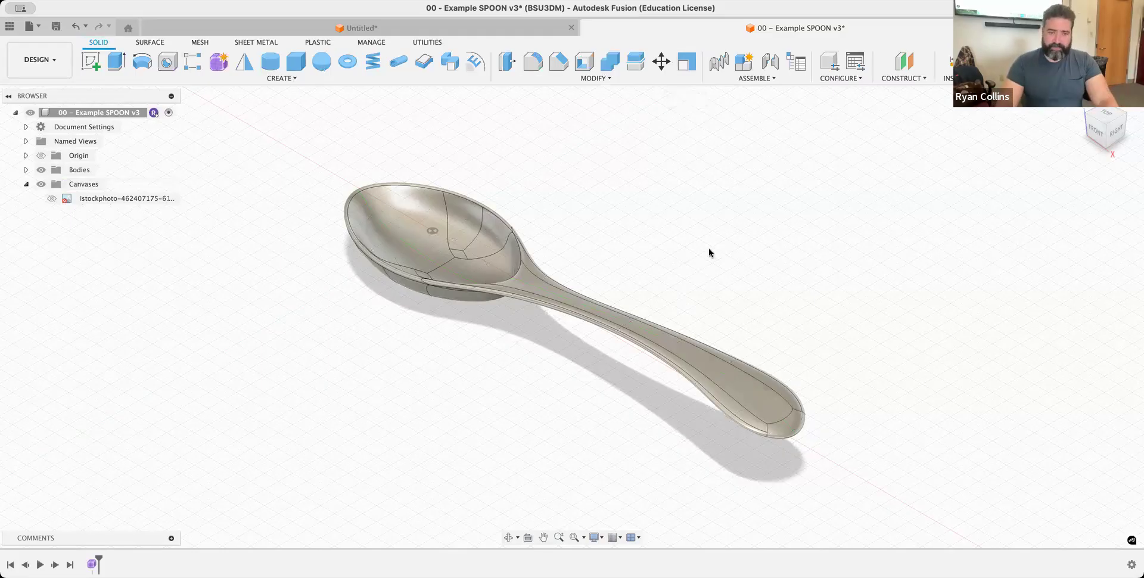
pyautogui.keyDown('shift'); pyautogui.moveTo(631, 250); pyautogui.dragTo(687, 245, button='middle'); pyautogui.keyUp('shift')
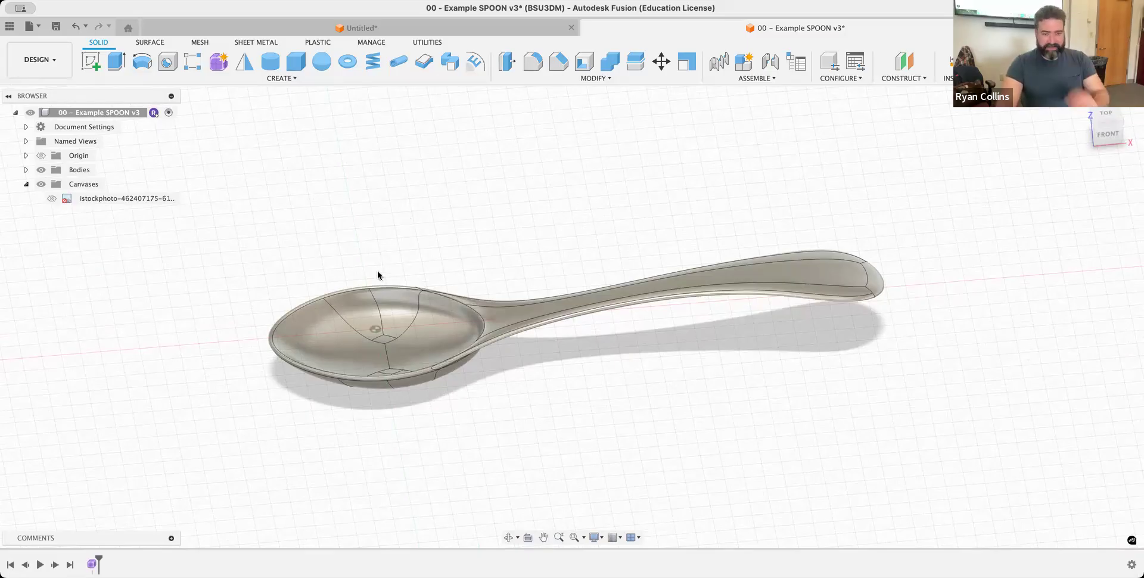
pyautogui.click(27, 170)
pyautogui.click(94, 184)
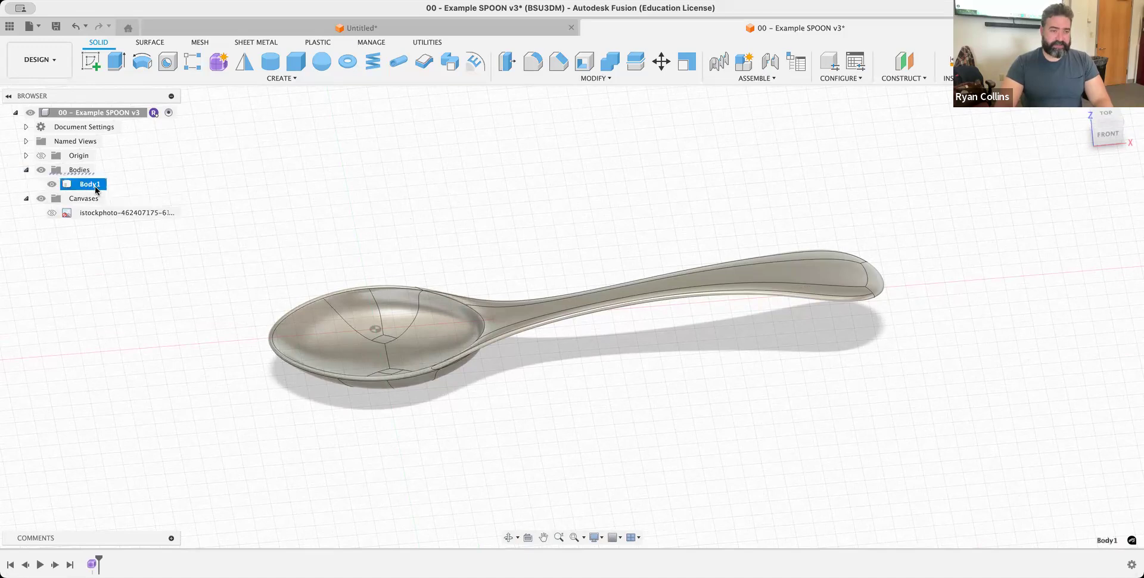
pyautogui.doubleClick(96, 186)
pyautogui.write('Spoon 1')
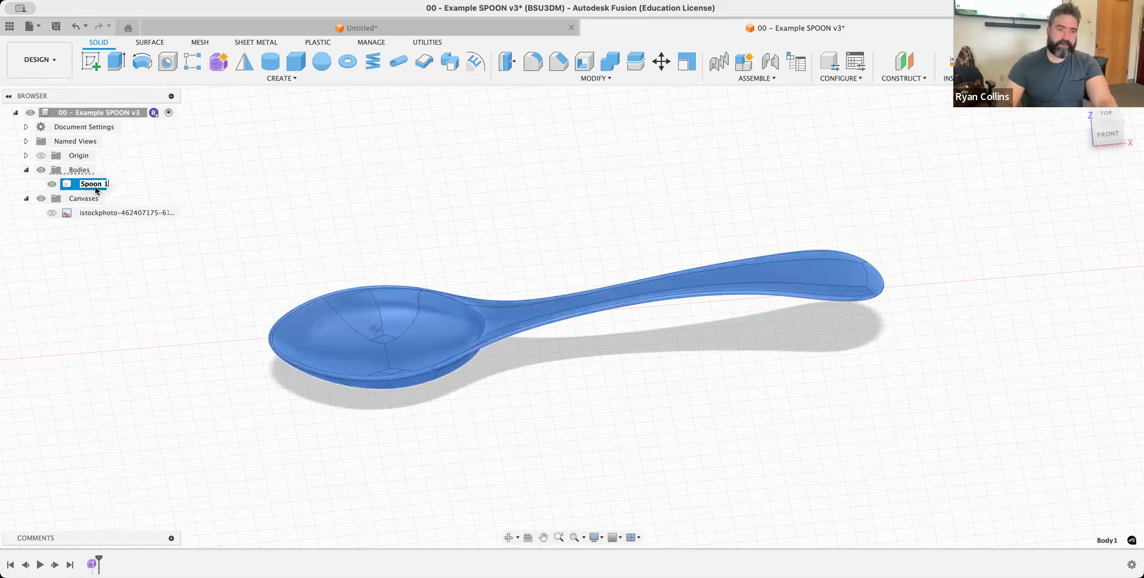
pyautogui.press('Return')
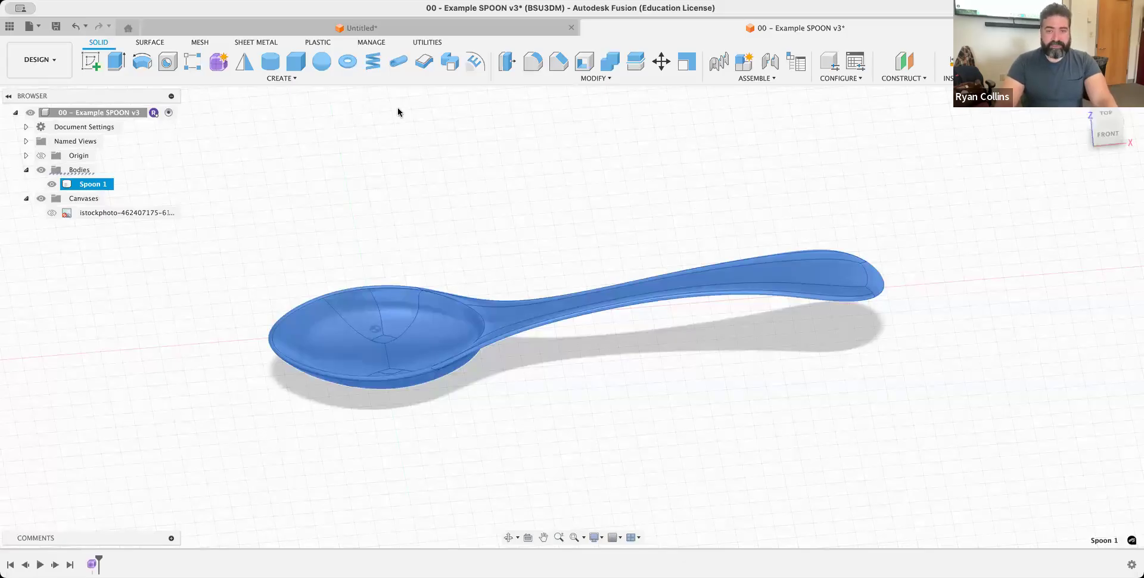
# Step: Create a copy of the Spoon 1 body moved 83 mm in the Y direction
pyautogui.click(662, 64)
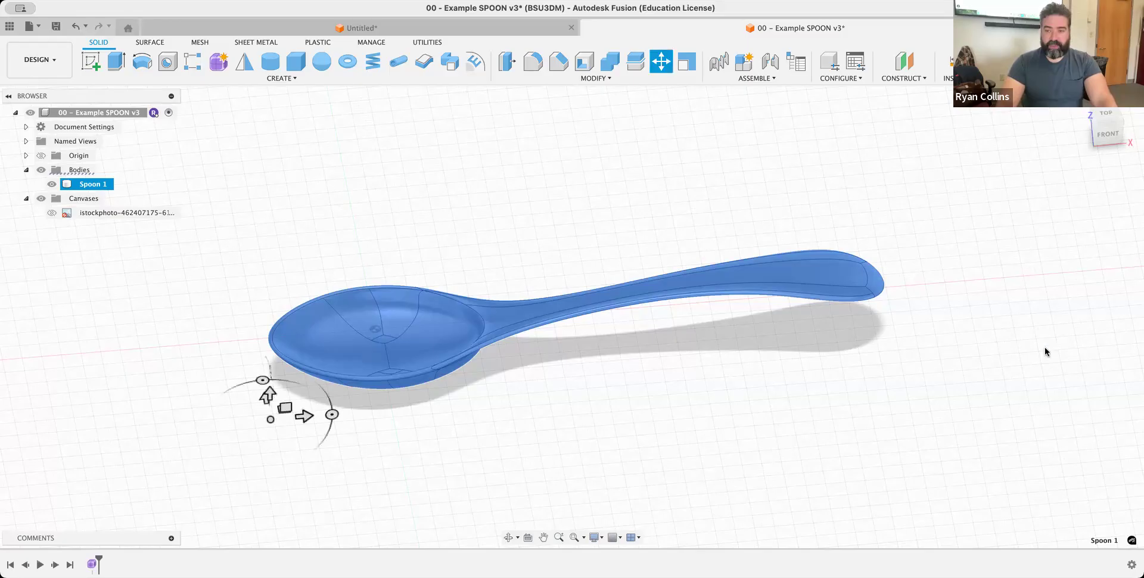
pyautogui.click(1054, 368)
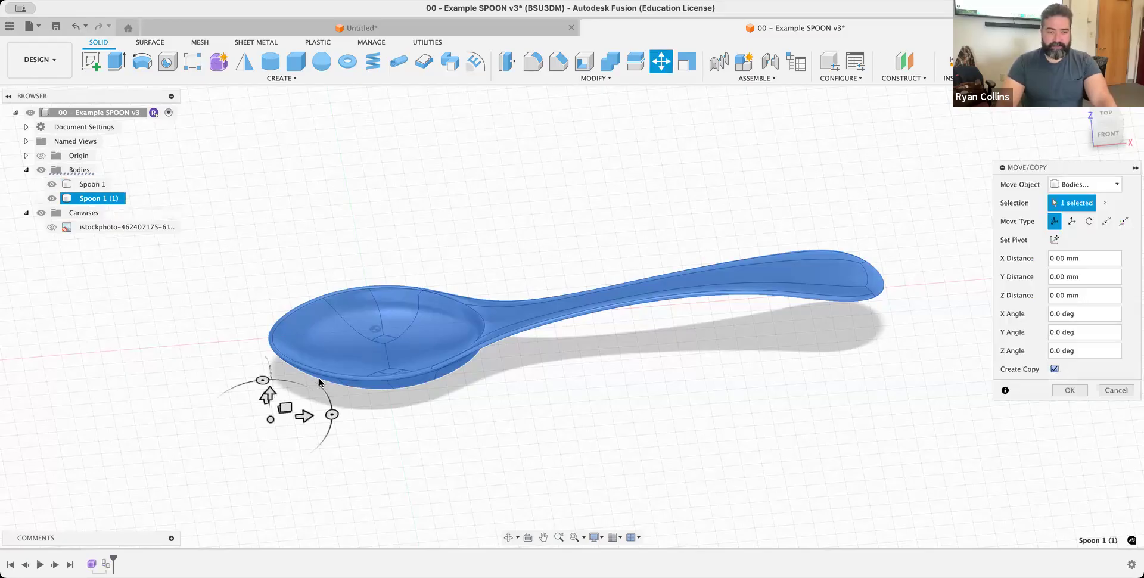
pyautogui.moveTo(220, 238); pyautogui.dragTo(221, 176)
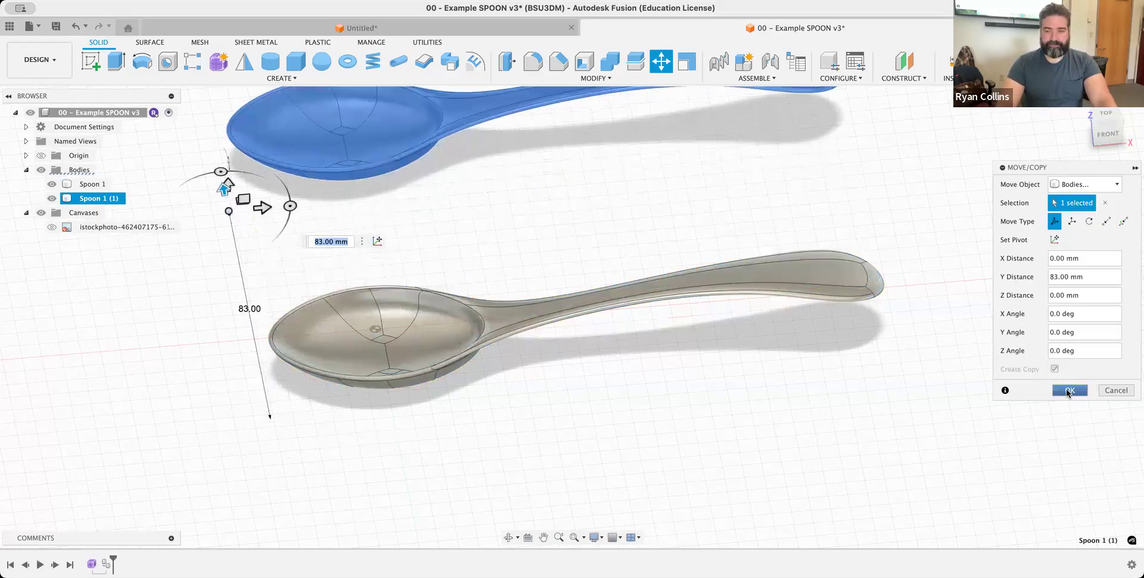
pyautogui.click(1069, 390)
# Step: Start a sketch on the horizontal plane, projecting the outline of the Spoon 1 body into it, and hide that body
pyautogui.press('F6')
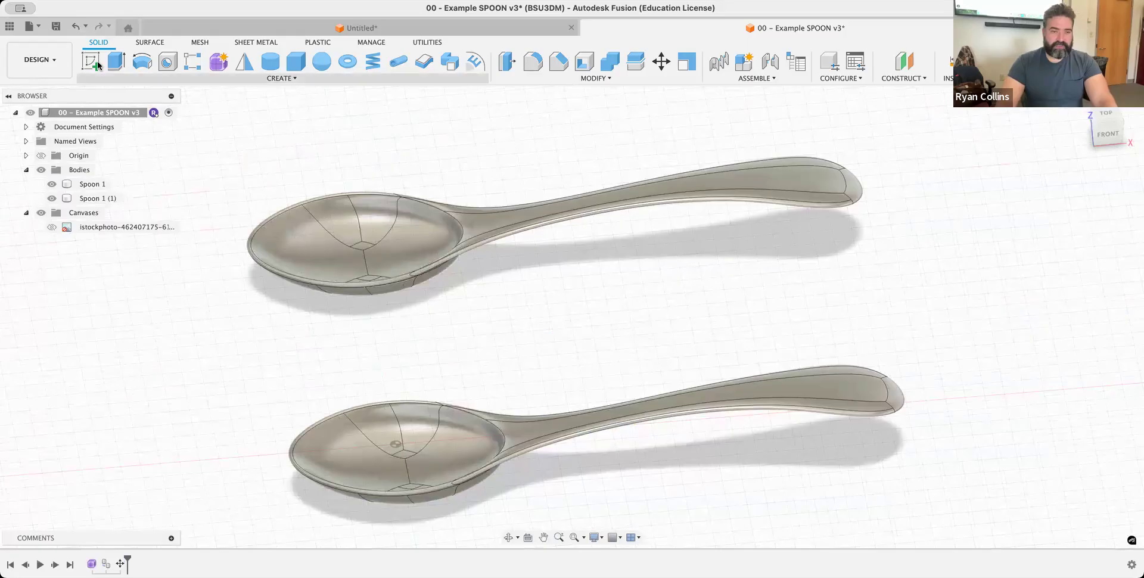
pyautogui.keyDown('shift'); pyautogui.moveTo(467, 327); pyautogui.dragTo(458, 210, button='middle'); pyautogui.keyUp('shift')
pyautogui.click(391, 194)
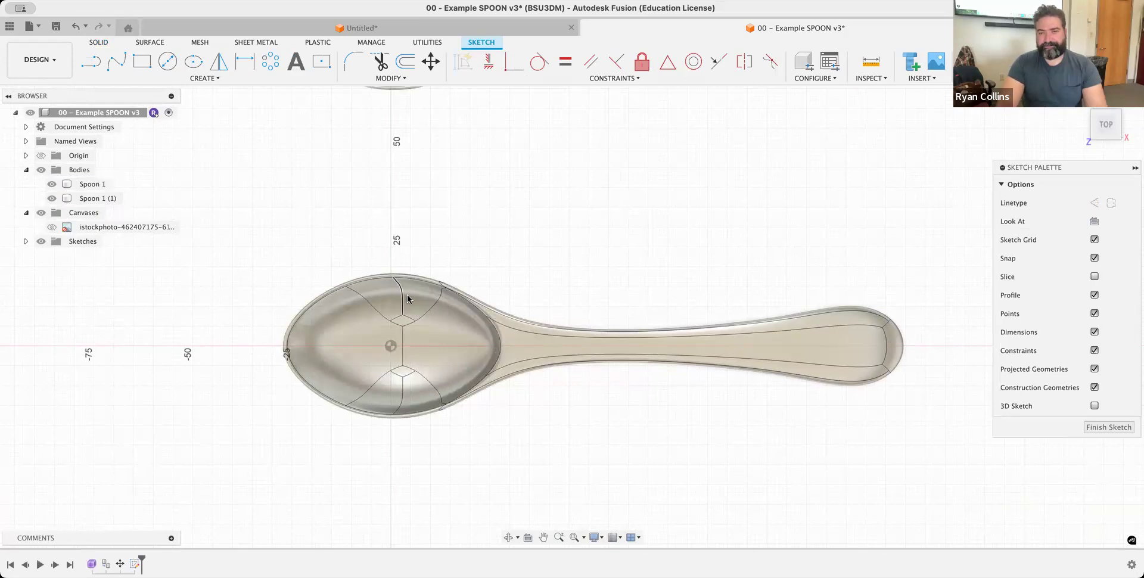
pyautogui.press('p')
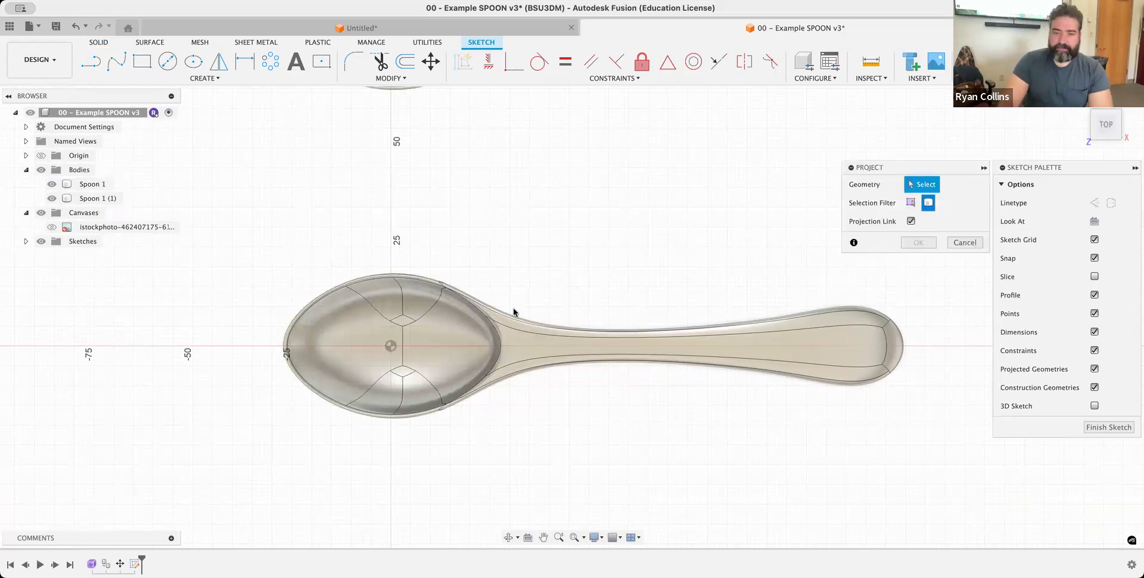
pyautogui.click(477, 336)
pyautogui.click(917, 243)
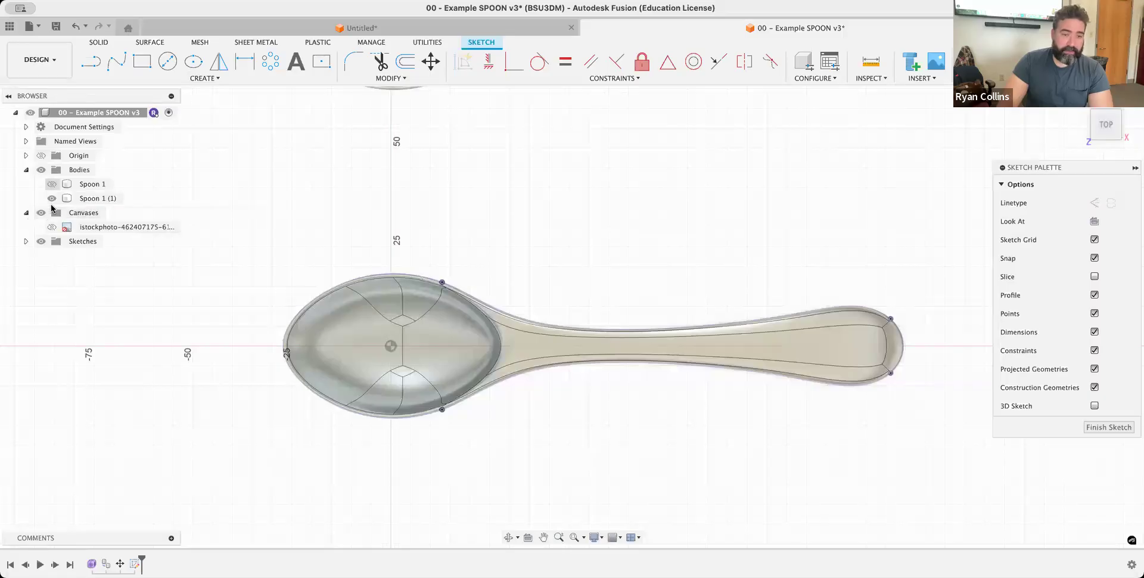
pyautogui.click(52, 183)
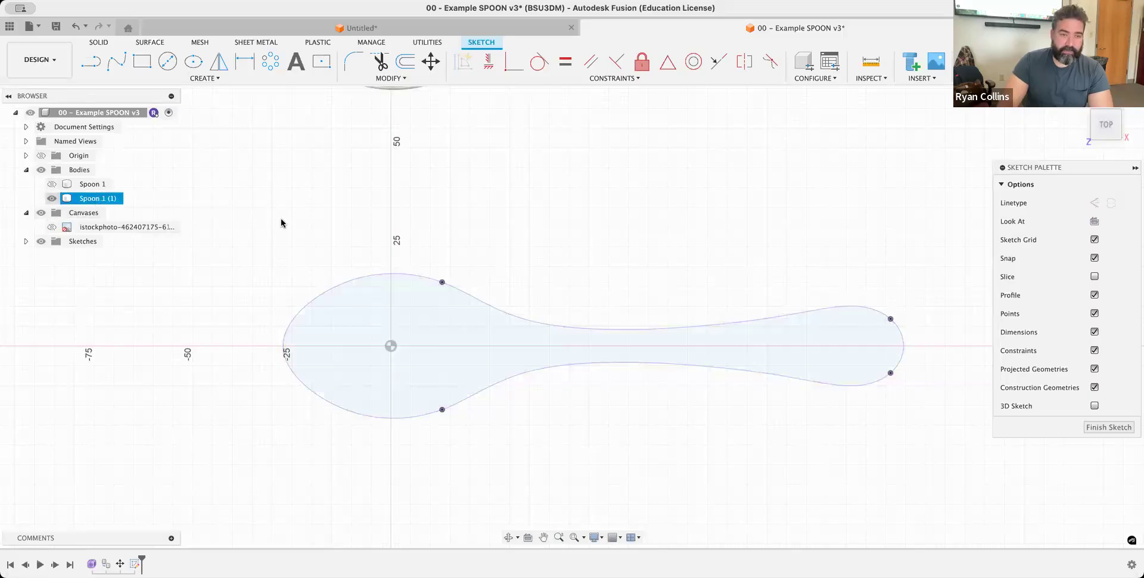
# Step: Sketch a 5 mm diameter circle centred on the origin inside the projected bowl outline
pyautogui.click(168, 62)
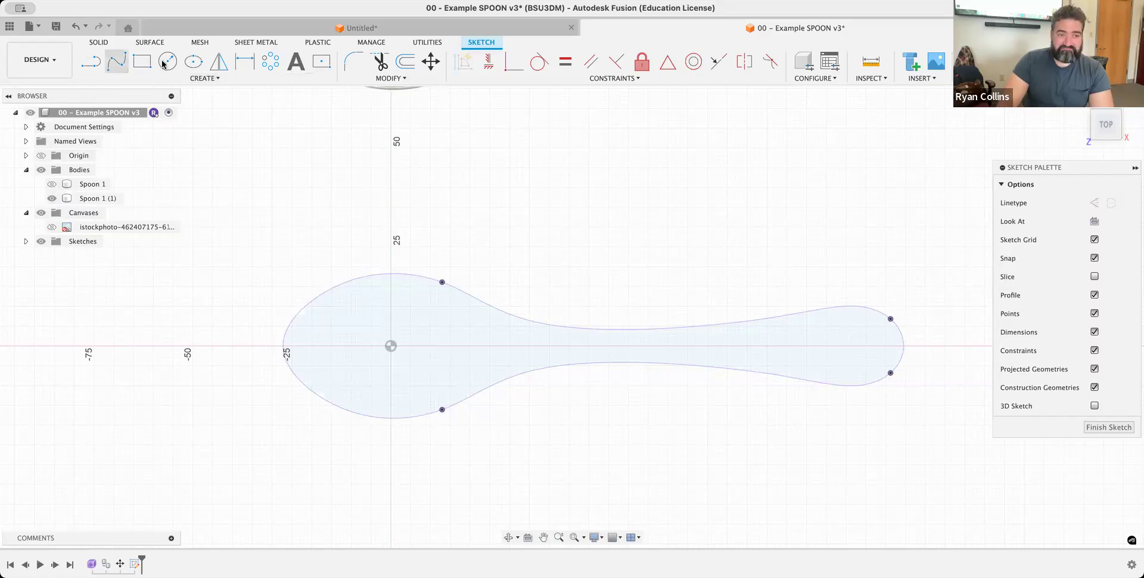
pyautogui.click(391, 346)
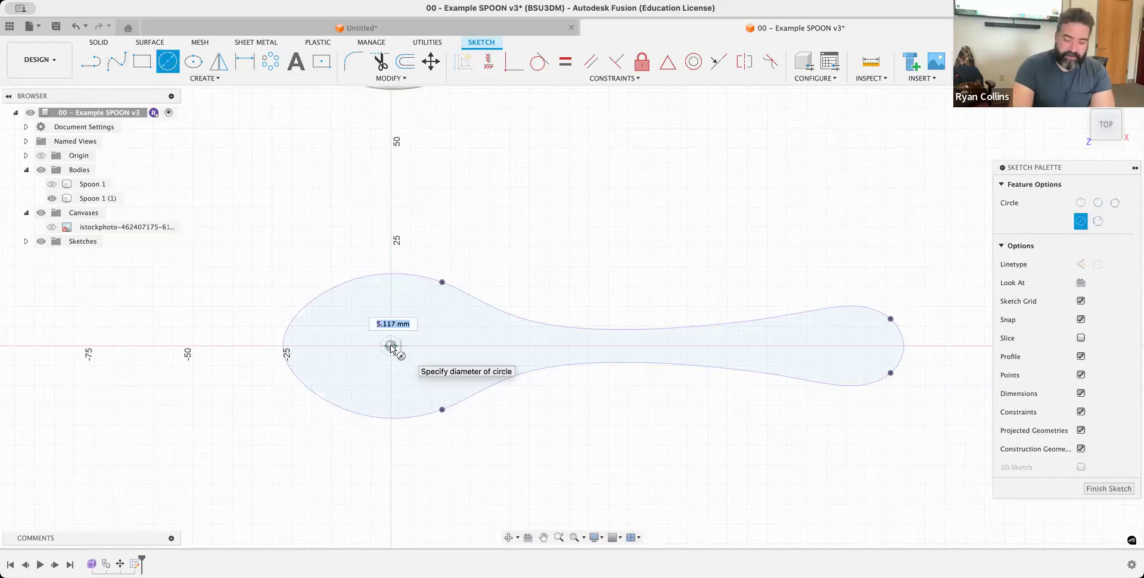
pyautogui.write('5')
pyautogui.press('Return')
pyautogui.press('Escape')
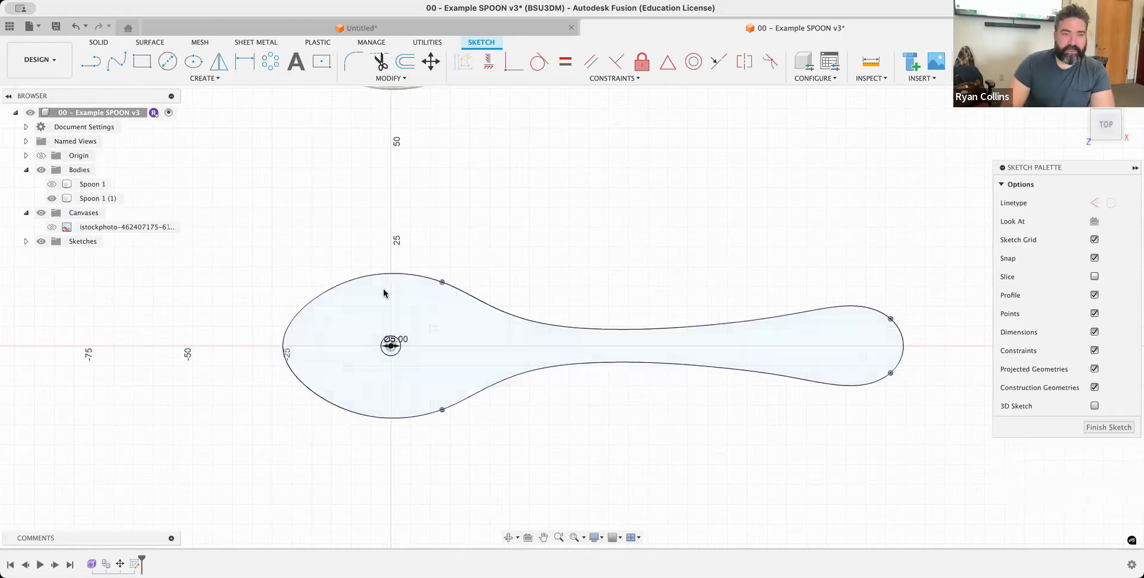
# Step: Sketch a second 5 mm diameter circle directly above the origin circle, on the vertical axis inside the bowl outline
pyautogui.moveTo(365, 215); pyautogui.dragTo(375, 172, button='right')
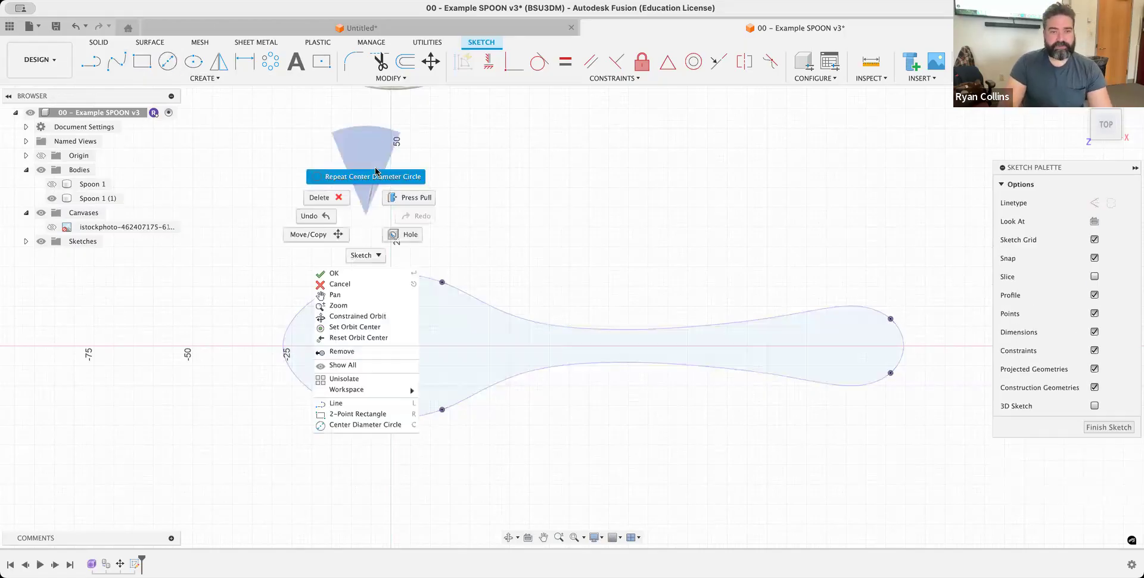
pyautogui.click(375, 172)
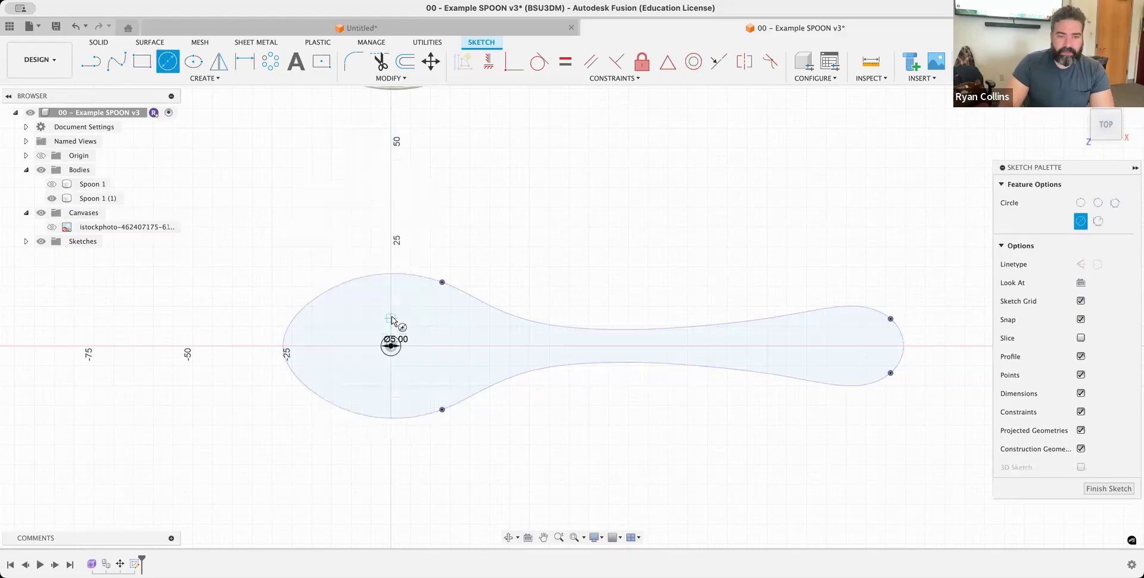
pyautogui.click(392, 318)
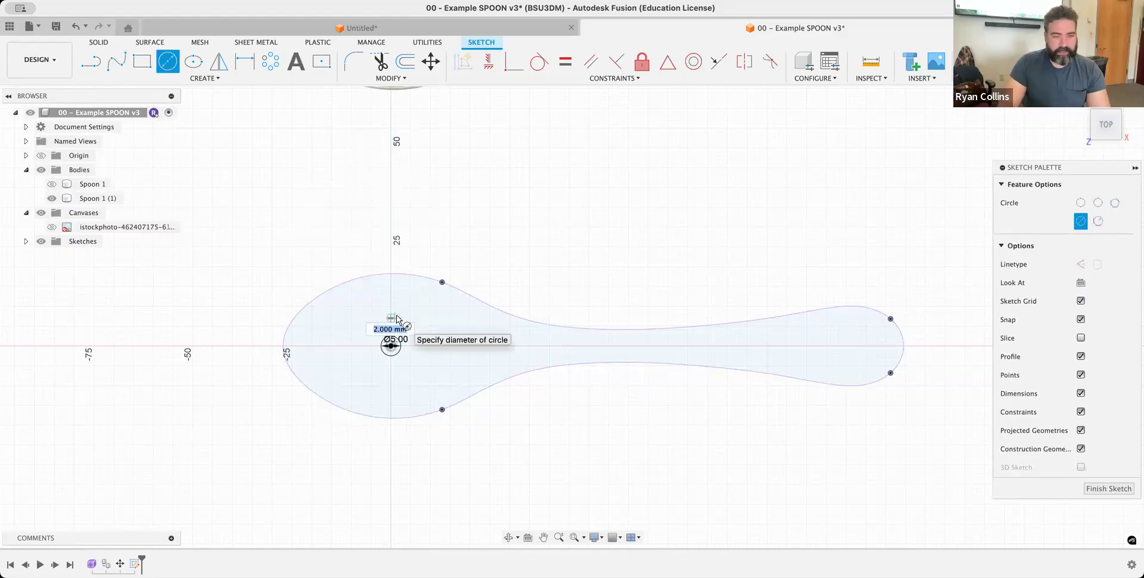
pyautogui.write('5')
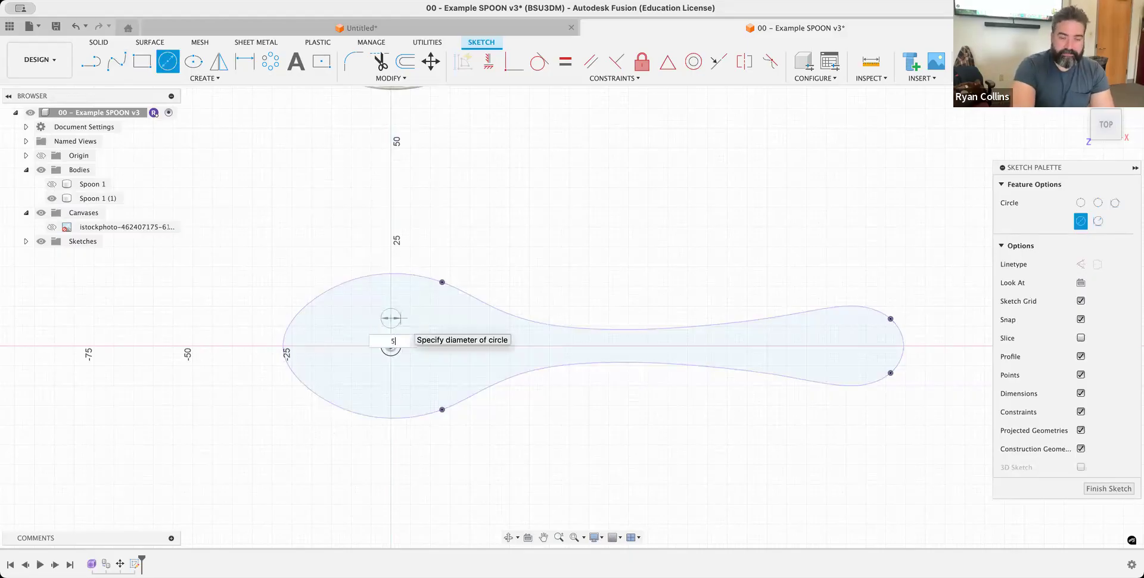
pyautogui.press('Return')
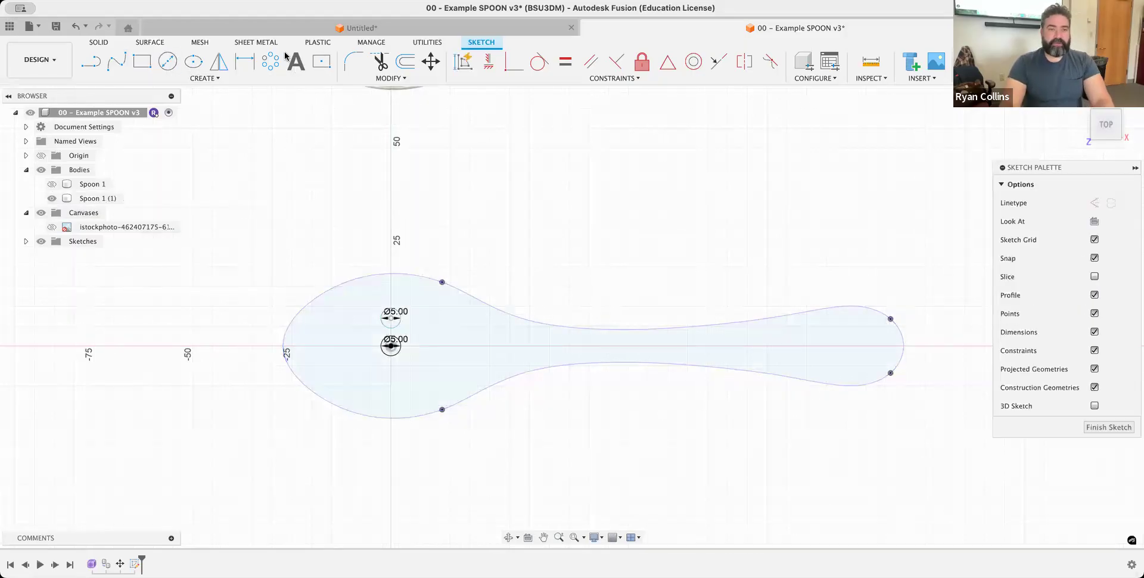
# Step: Create a full circular pattern of the upper 5 mm circle around the origin with a quantity of 6
pyautogui.click(401, 319)
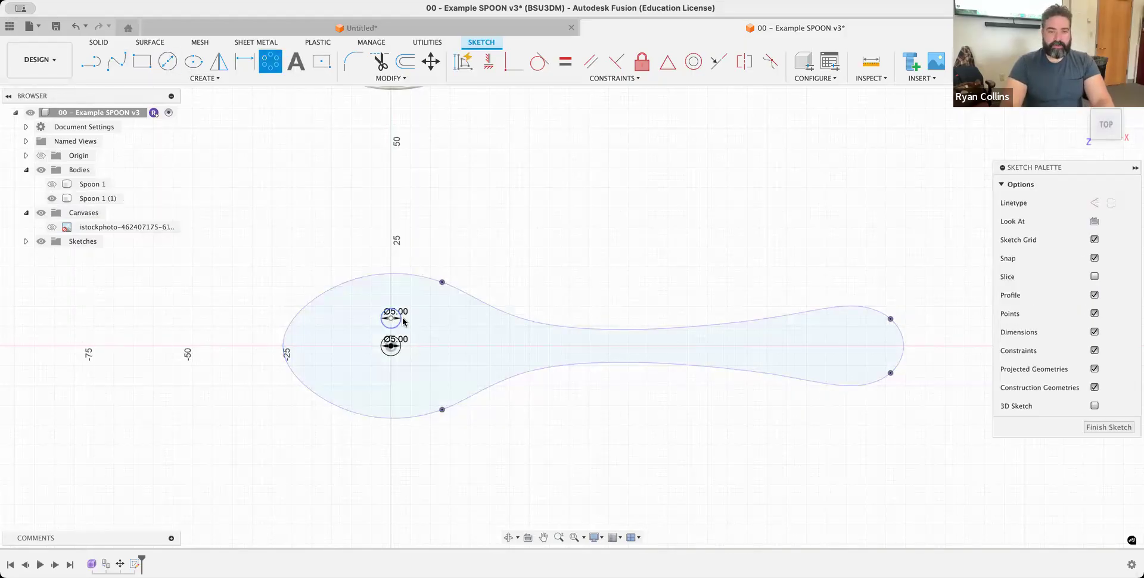
pyautogui.click(912, 205)
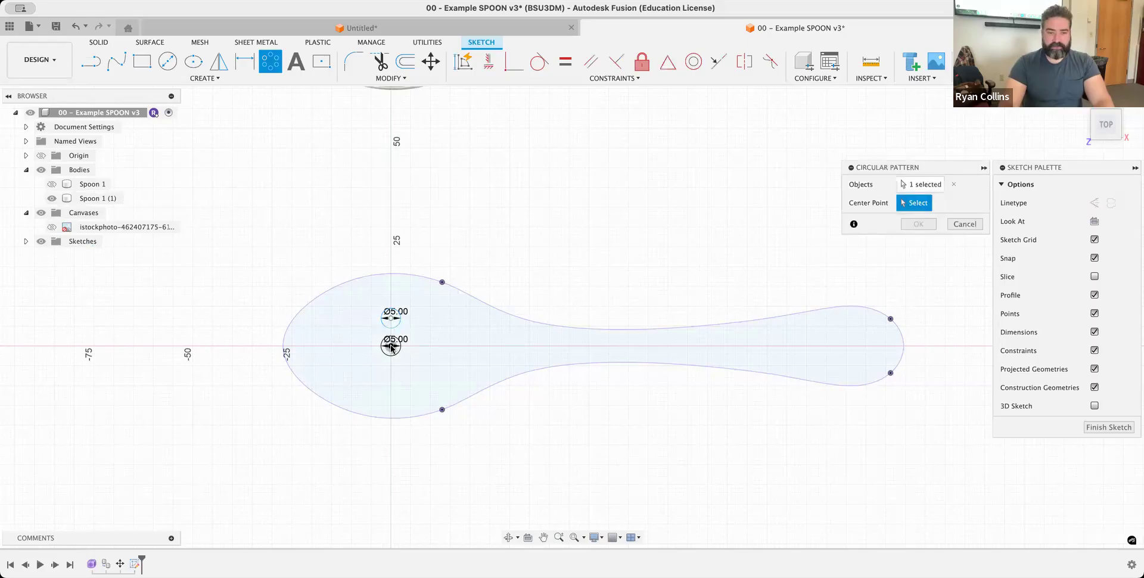
pyautogui.click(391, 347)
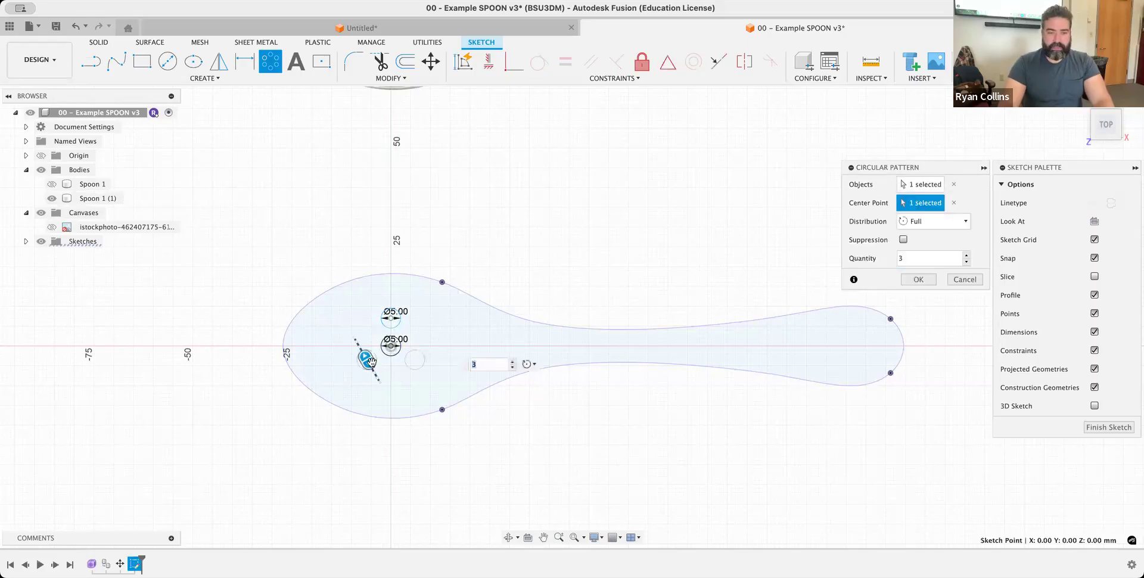
pyautogui.moveTo(370, 362); pyautogui.dragTo(356, 339)
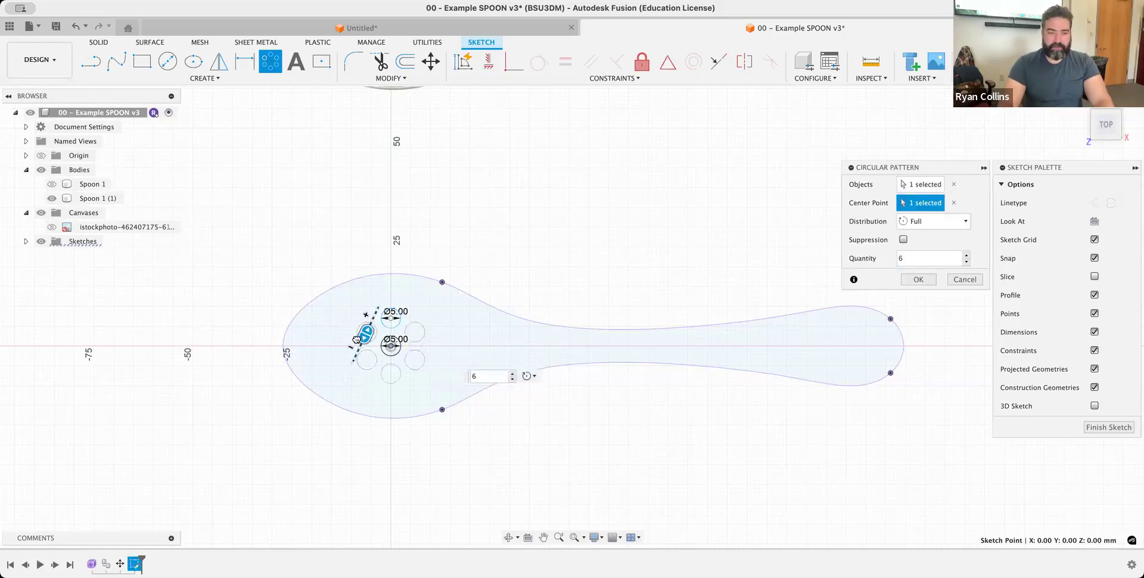
pyautogui.click(920, 280)
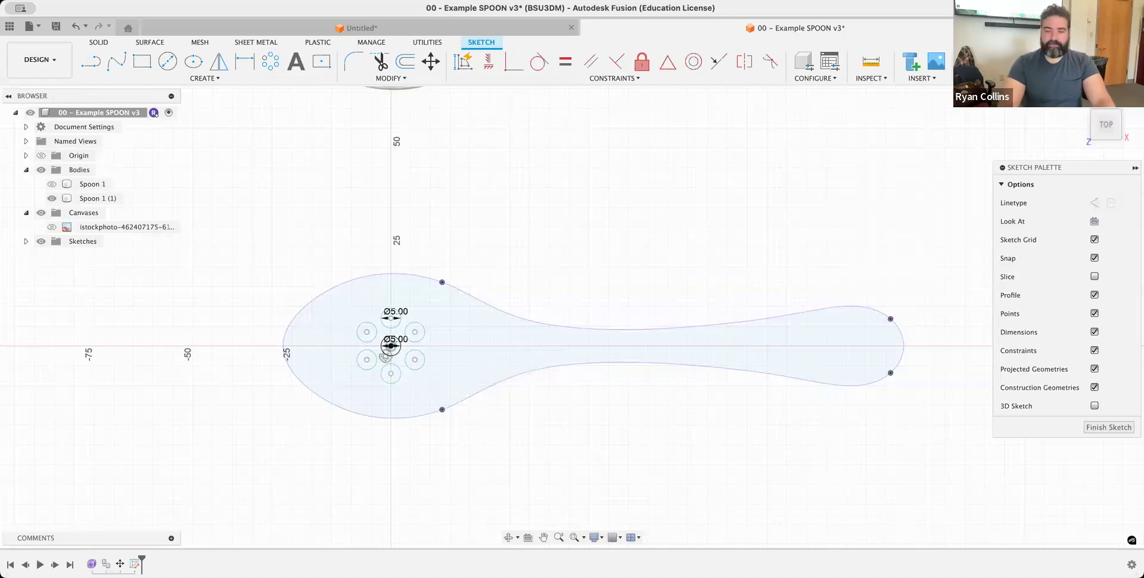
# Step: Finish the sketch and show the Spoon 1 body again
pyautogui.keyDown('shift'); pyautogui.moveTo(919, 280); pyautogui.dragTo(800, 183, button='middle'); pyautogui.keyUp('shift')
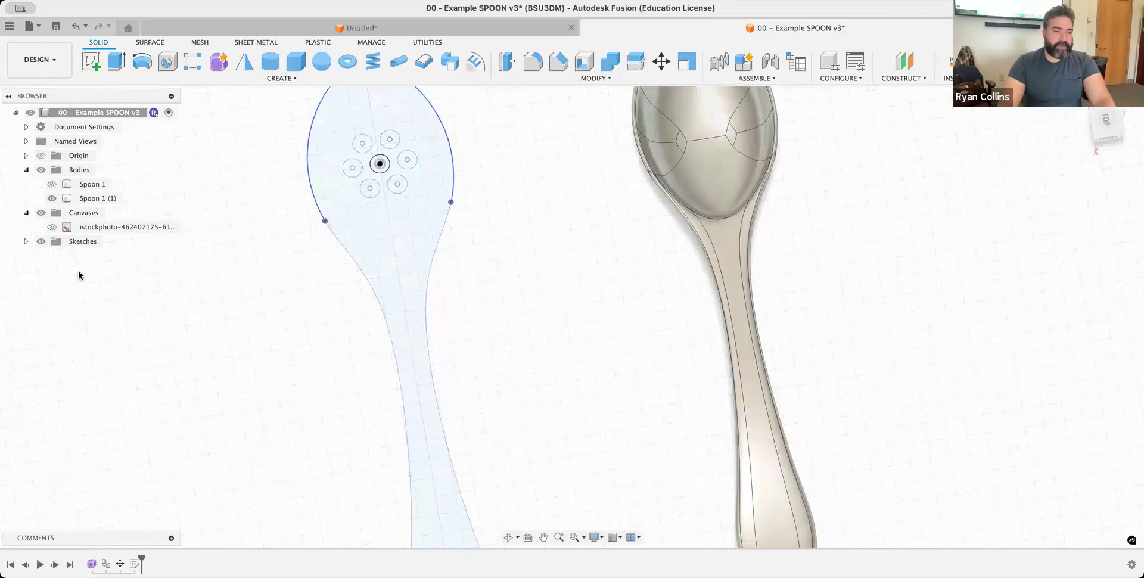
pyautogui.click(52, 184)
pyautogui.keyDown('shift'); pyautogui.moveTo(508, 243); pyautogui.dragTo(530, 236, button='middle'); pyautogui.keyUp('shift')
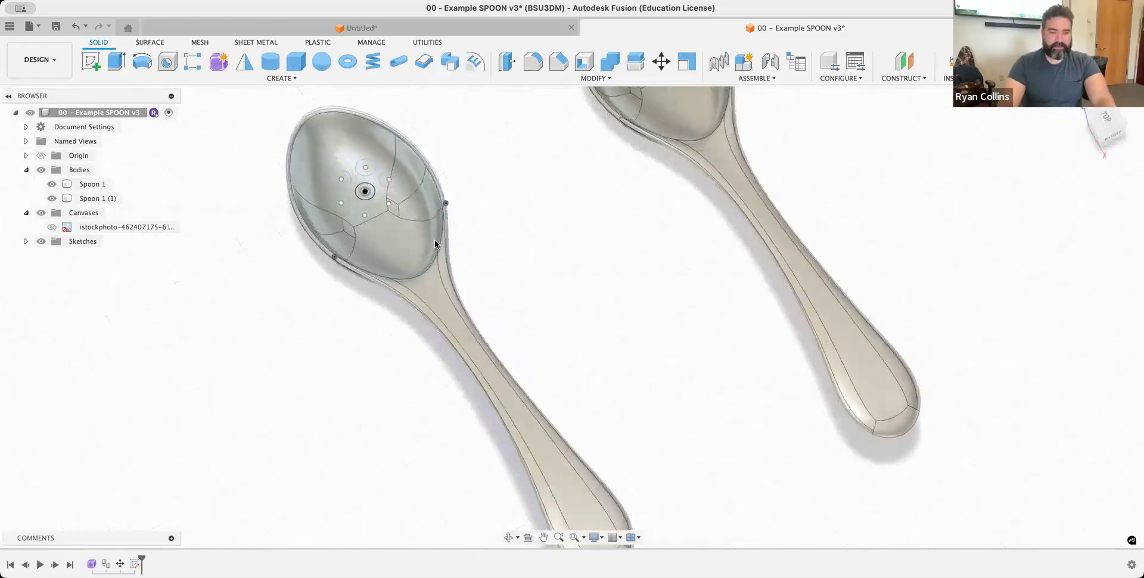
# Step: Extrude all seven sketched circles downward as a cut through the bowl of Spoon 1
pyautogui.click(115, 63)
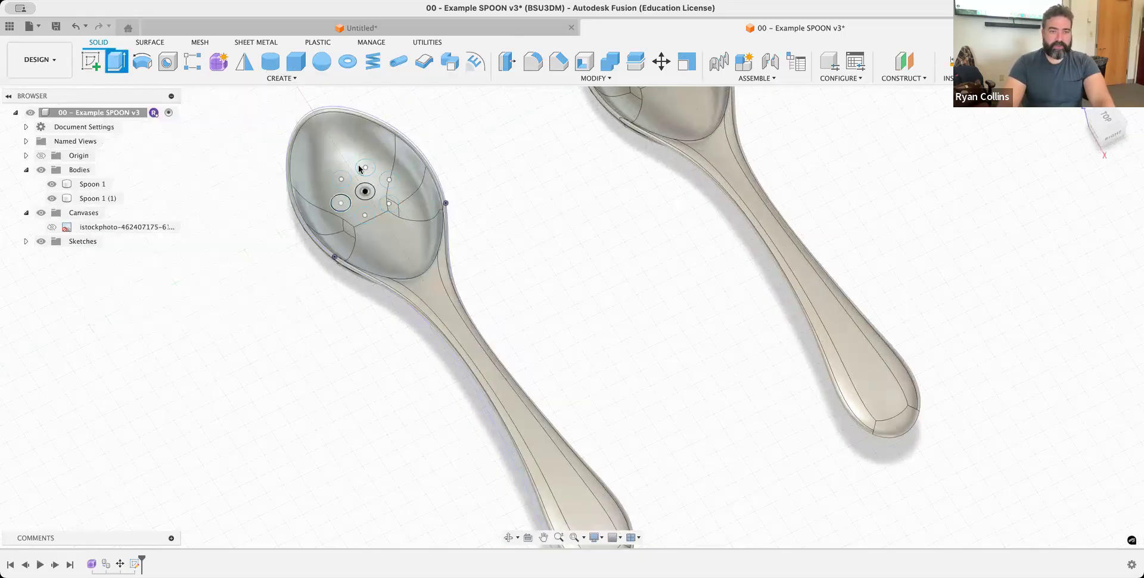
pyautogui.scroll(5, 359, 168)
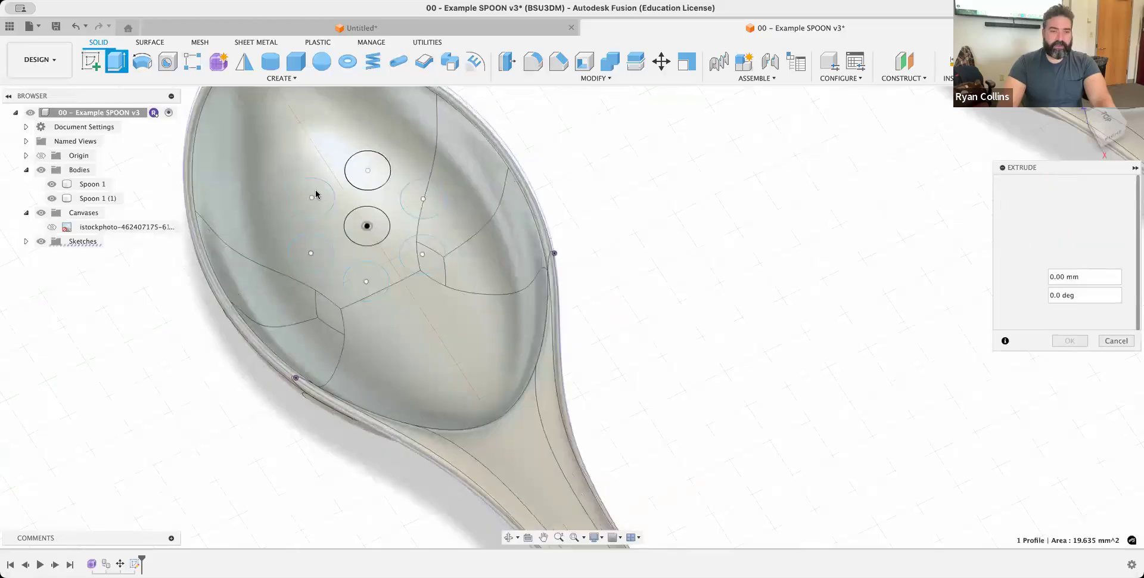
pyautogui.click(367, 171)
pyautogui.click(311, 196)
pyautogui.click(367, 225)
pyautogui.click(423, 198)
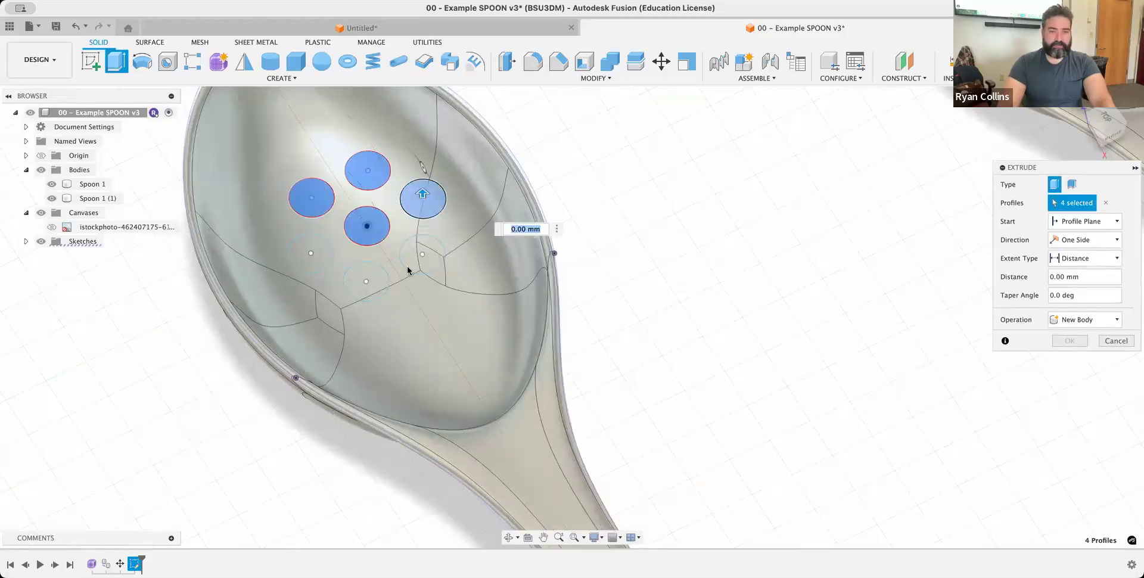
pyautogui.click(422, 254)
pyautogui.click(310, 252)
pyautogui.write('-30')
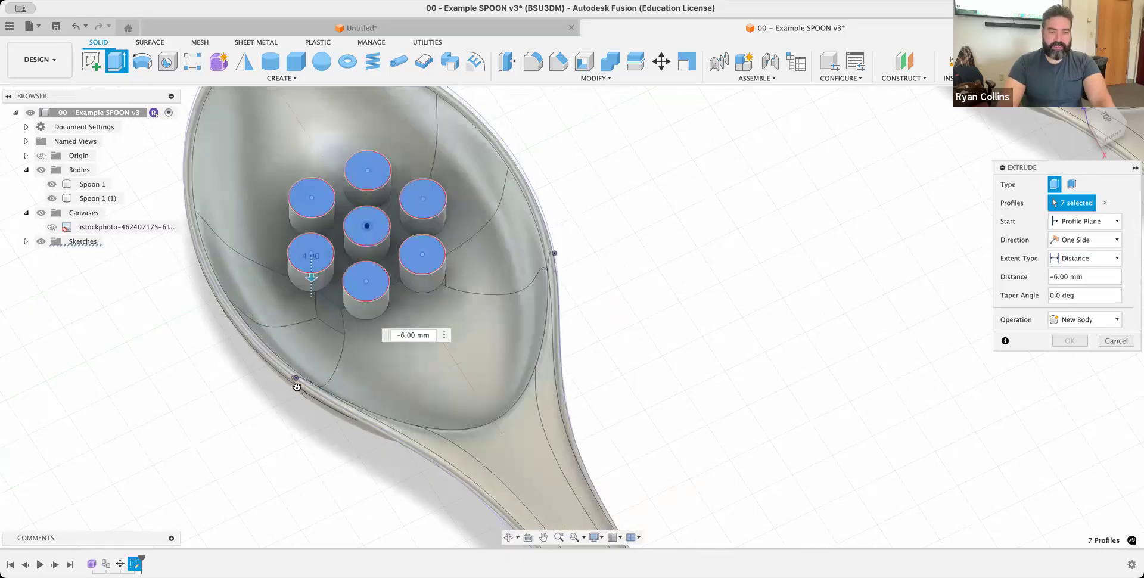
pyautogui.click(1057, 358)
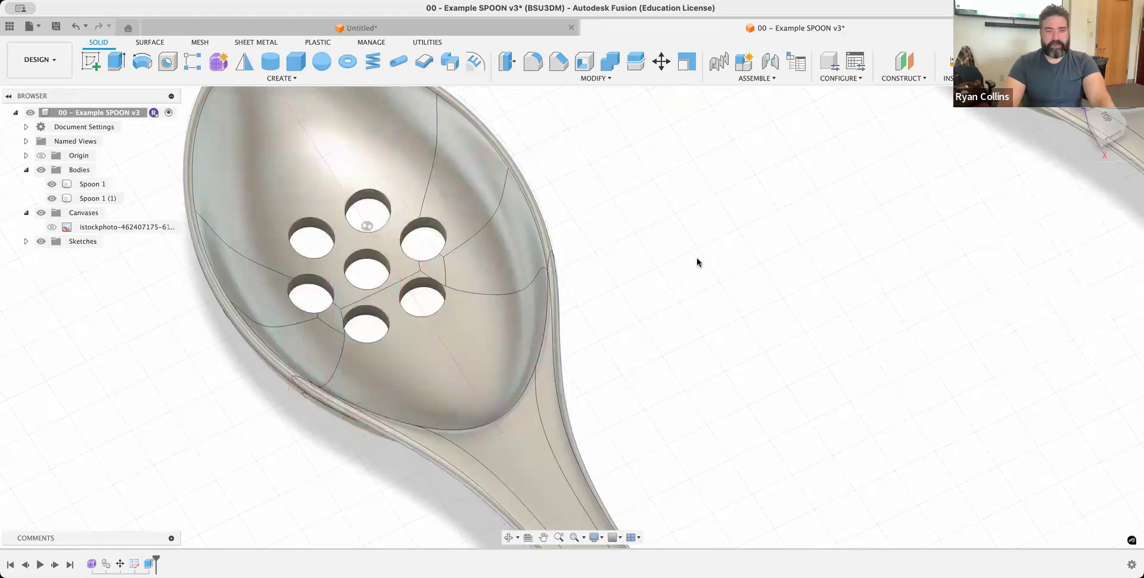
# Step: Fillet the faces of all seven holes in the bowl with a constant 0.5 mm radius
pyautogui.scroll(-2, 669, 222)
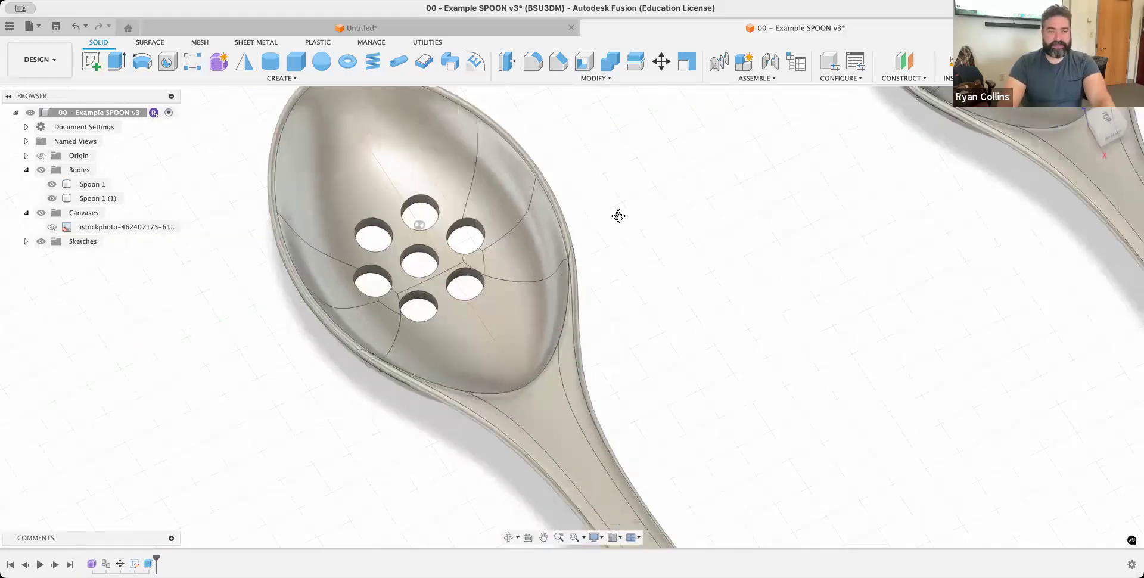
pyautogui.keyDown('shift'); pyautogui.moveTo(613, 220); pyautogui.dragTo(677, 223, button='middle'); pyautogui.keyUp('shift')
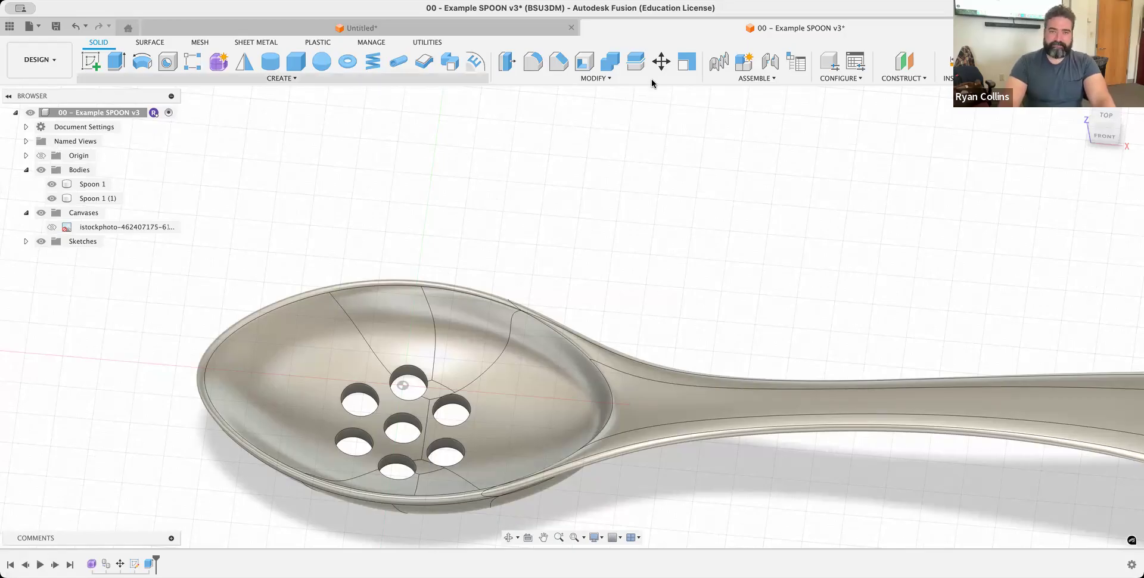
pyautogui.click(537, 65)
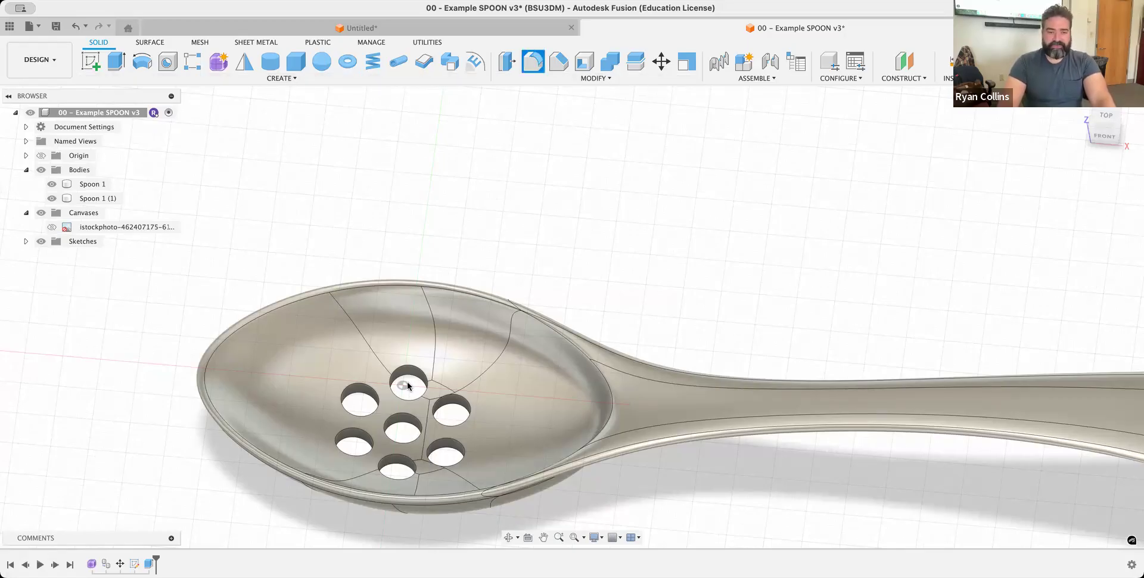
pyautogui.scroll(4, 409, 381)
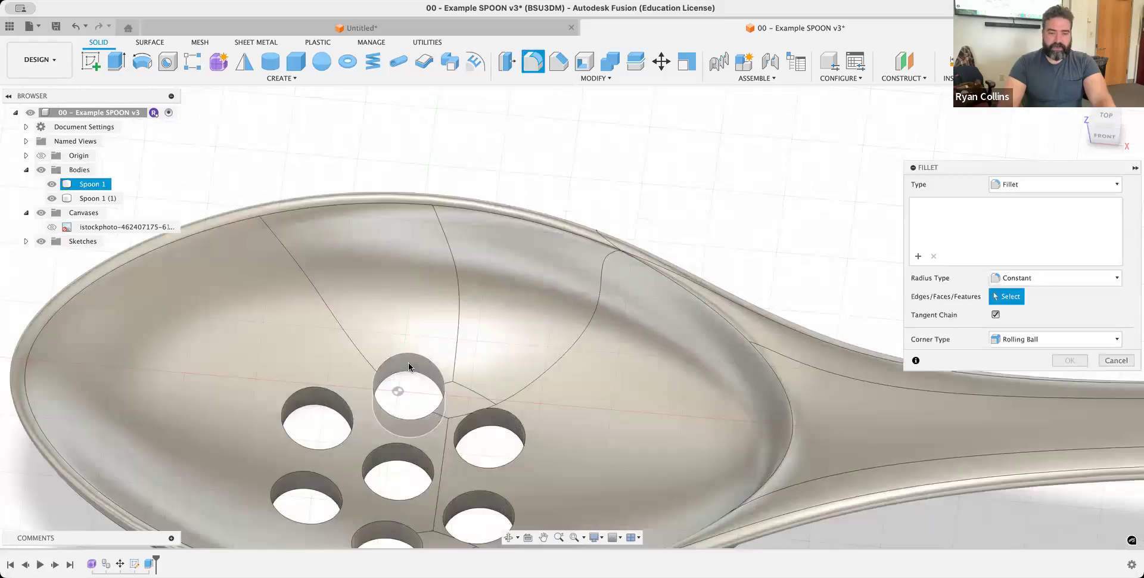
pyautogui.click(408, 365)
pyautogui.click(492, 415)
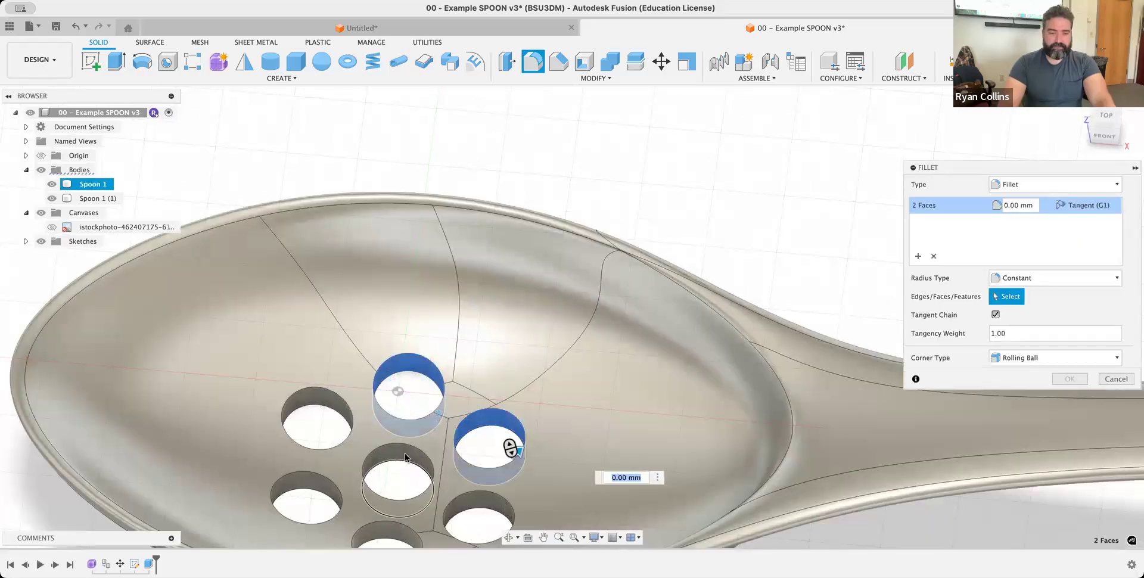
pyautogui.click(405, 453)
pyautogui.click(323, 408)
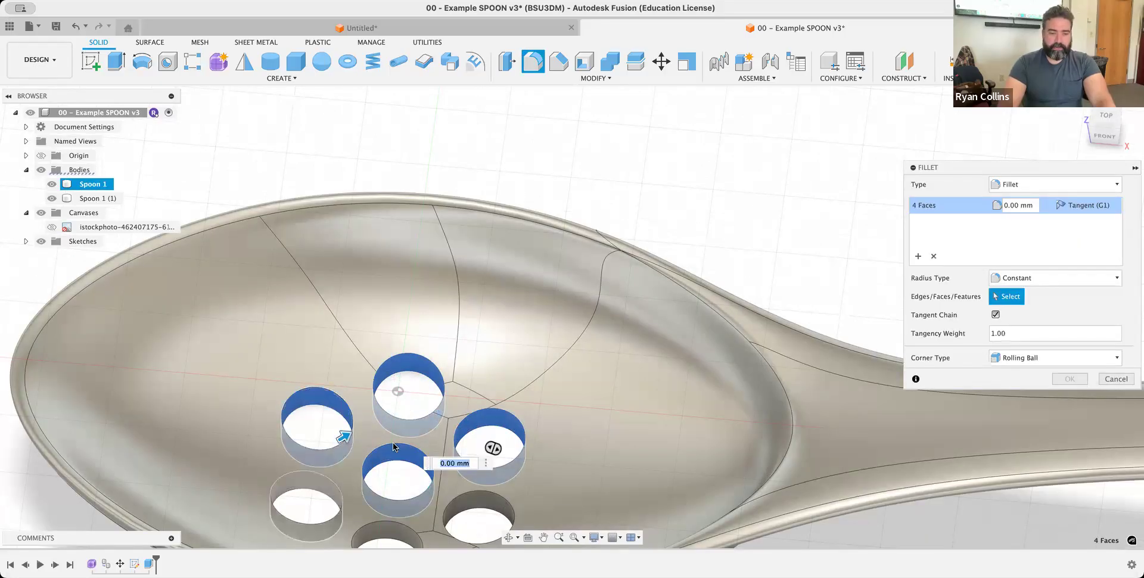
pyautogui.click(325, 478)
pyautogui.moveTo(325, 478); pyautogui.dragTo(289, 394, button='middle')
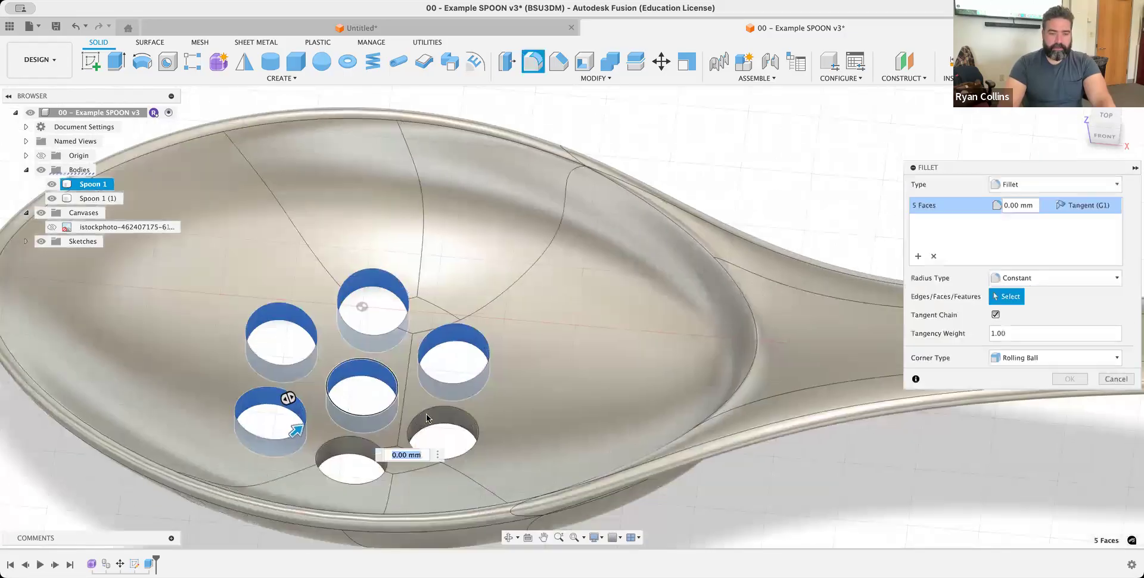
pyautogui.click(440, 426)
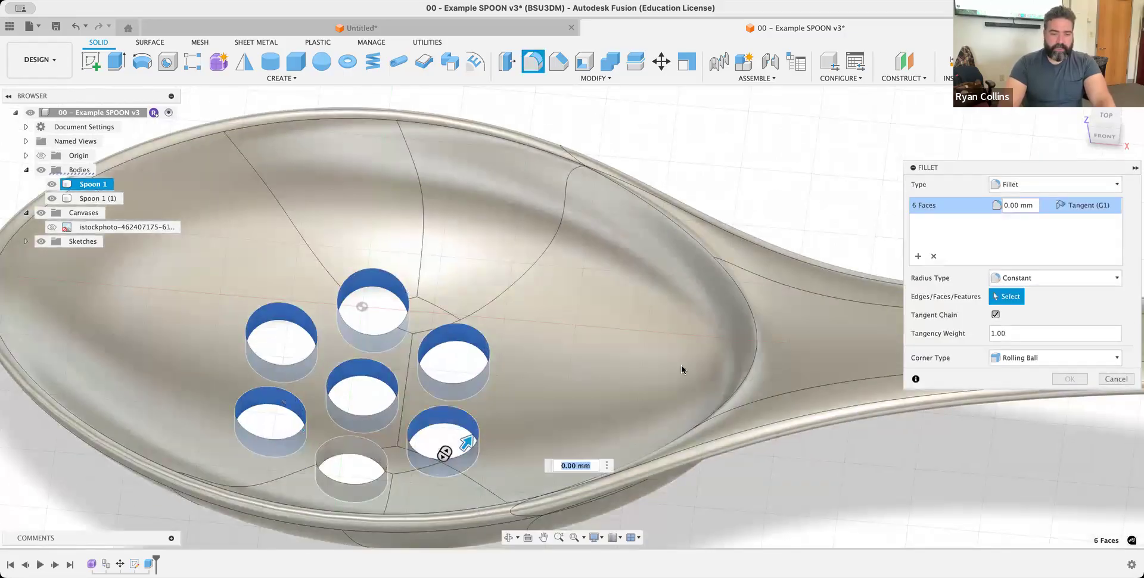
pyautogui.write('.5')
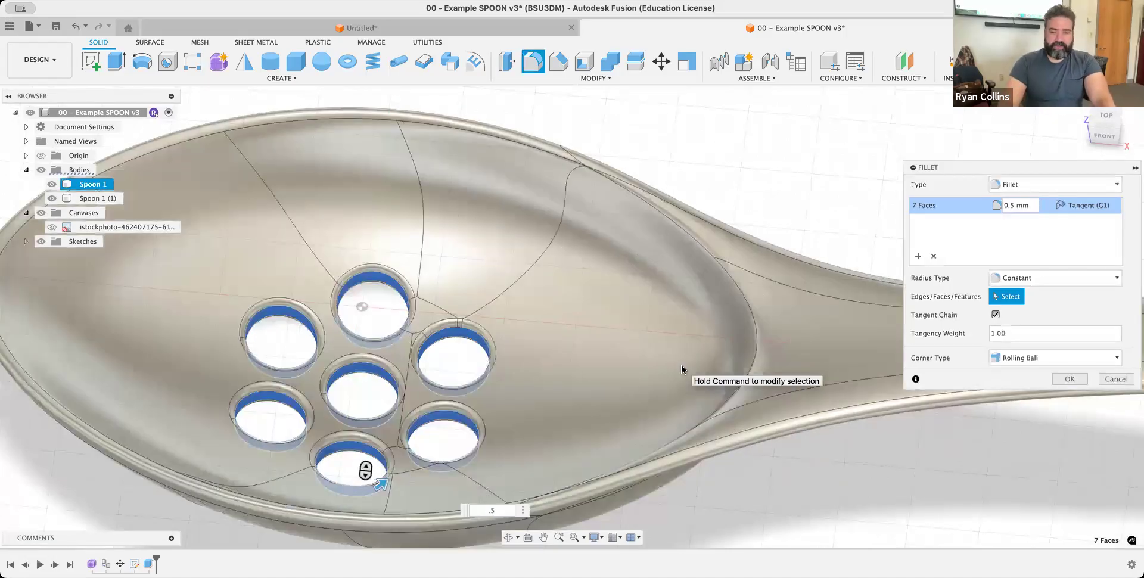
pyautogui.click(1056, 378)
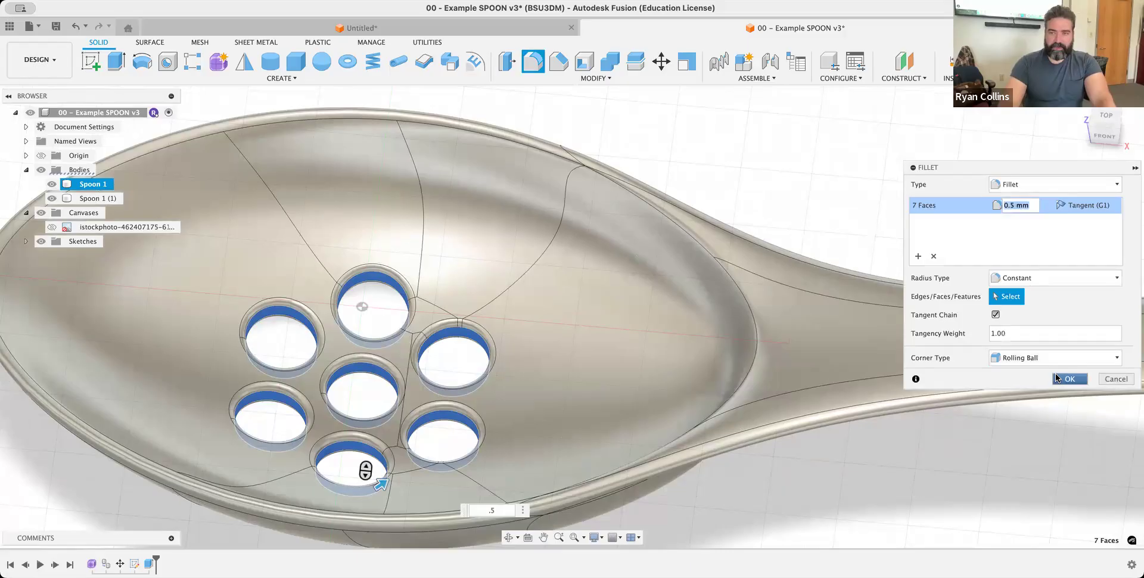
pyautogui.click(1075, 105)
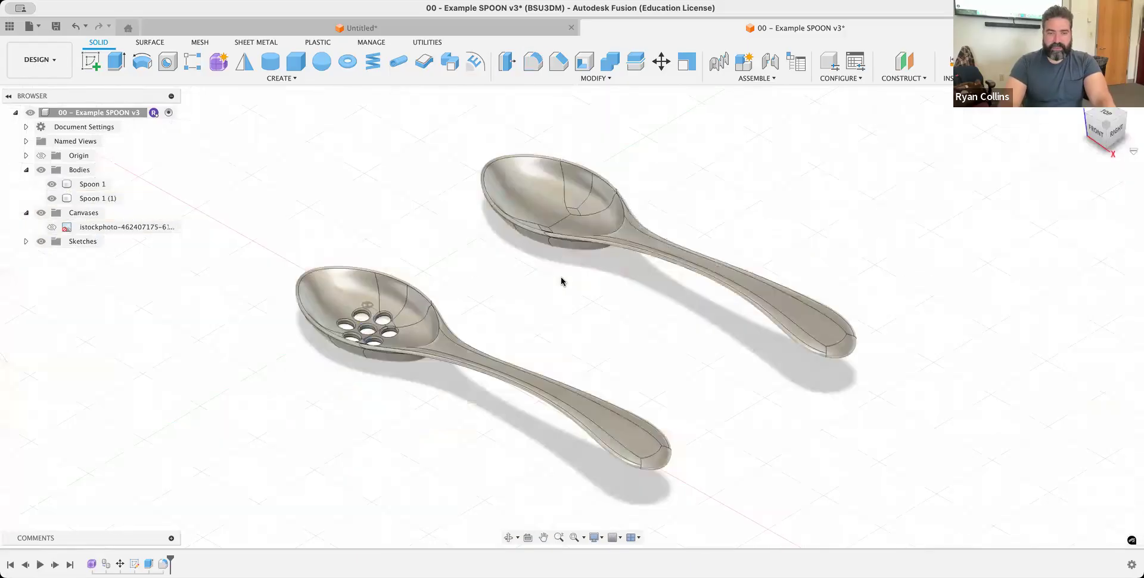
pyautogui.click(654, 230)
pyautogui.keyDown('shift'); pyautogui.moveTo(569, 249); pyautogui.dragTo(599, 296, button='middle'); pyautogui.keyUp('shift')
pyautogui.click(595, 288)
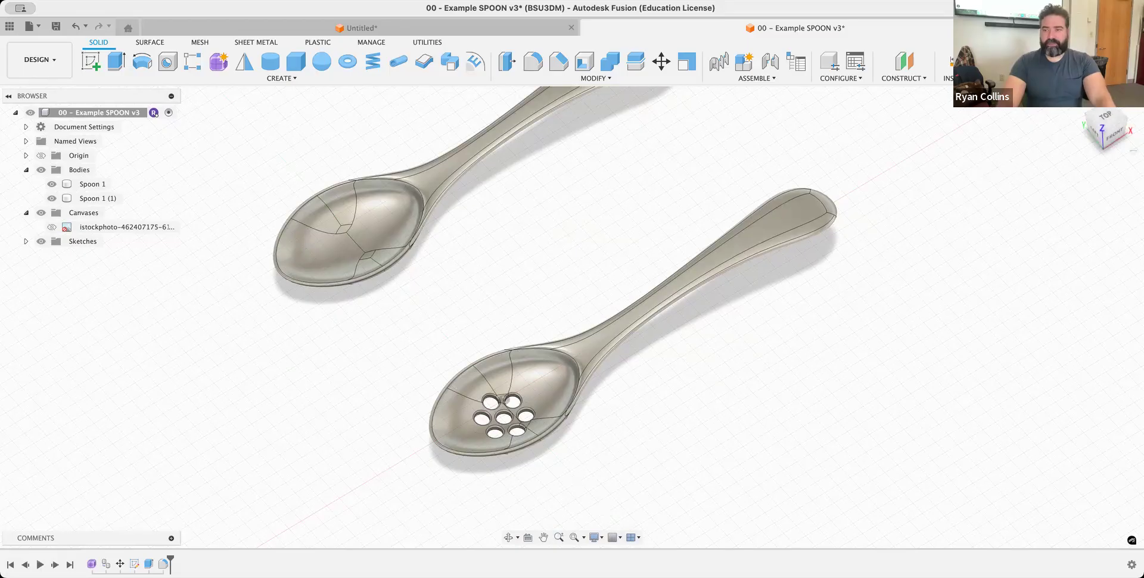
pyautogui.click(1066, 116)
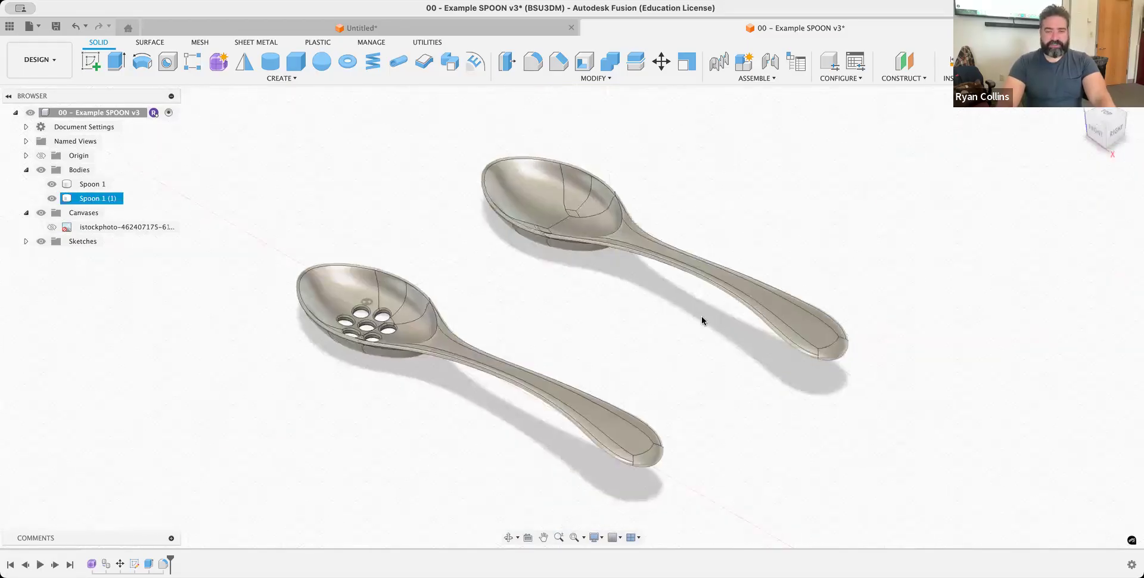